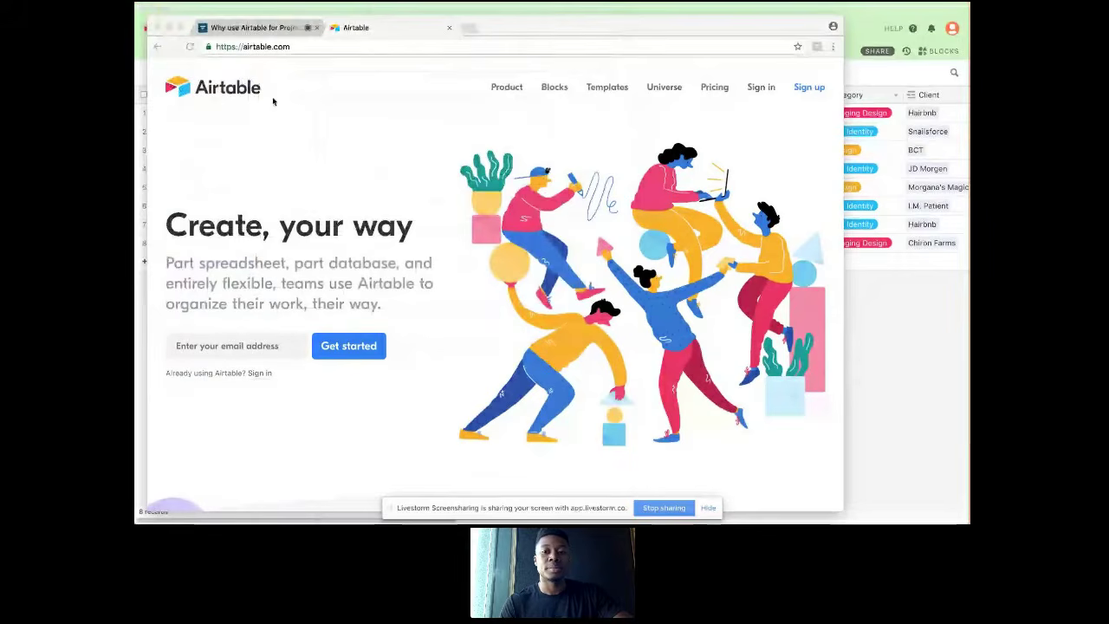
Step: Switch to the Squartable - Project Tracker base in Airtable and look over its Initiatives, Projects and Tasks tables, ending on Projects
{"action": "left_click", "coordinate": [869, 81]}
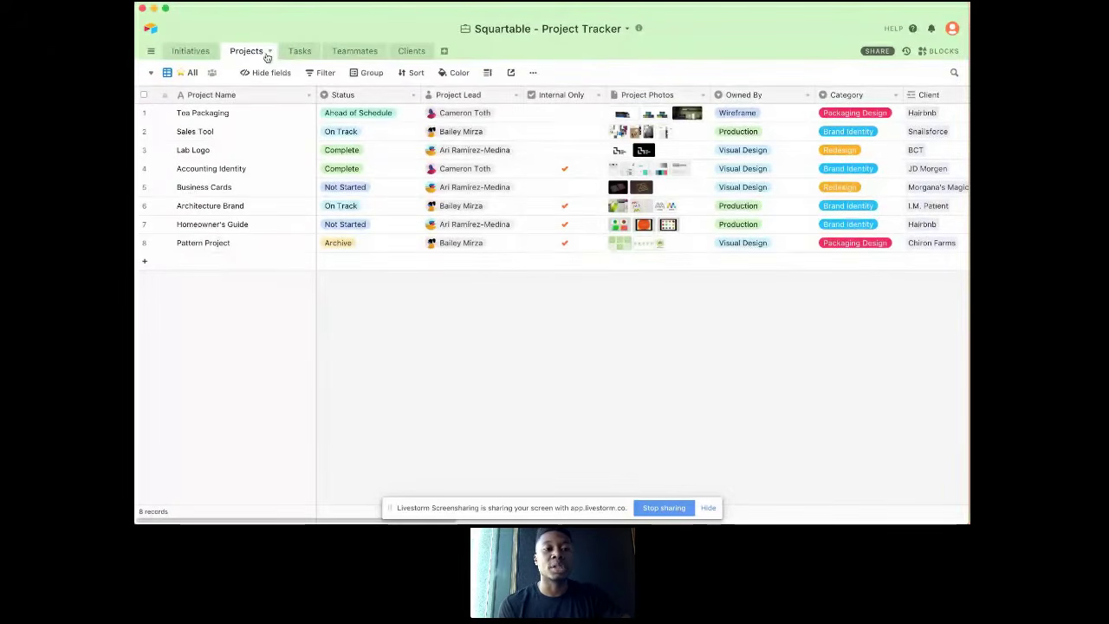
{"action": "left_click", "coordinate": [200, 53]}
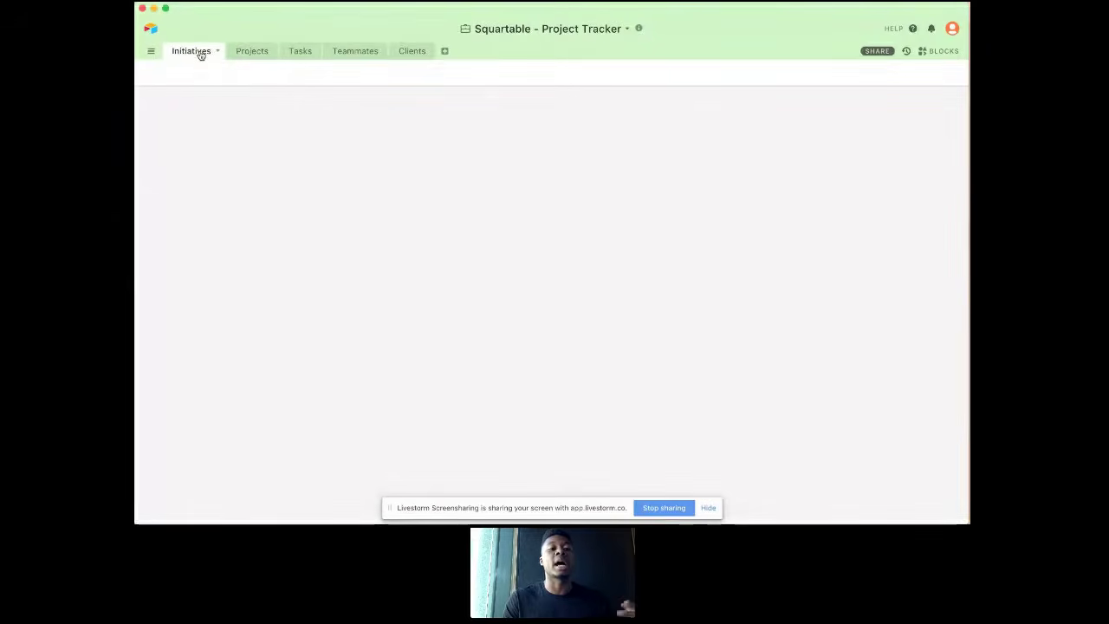
{"action": "left_click", "coordinate": [238, 54]}
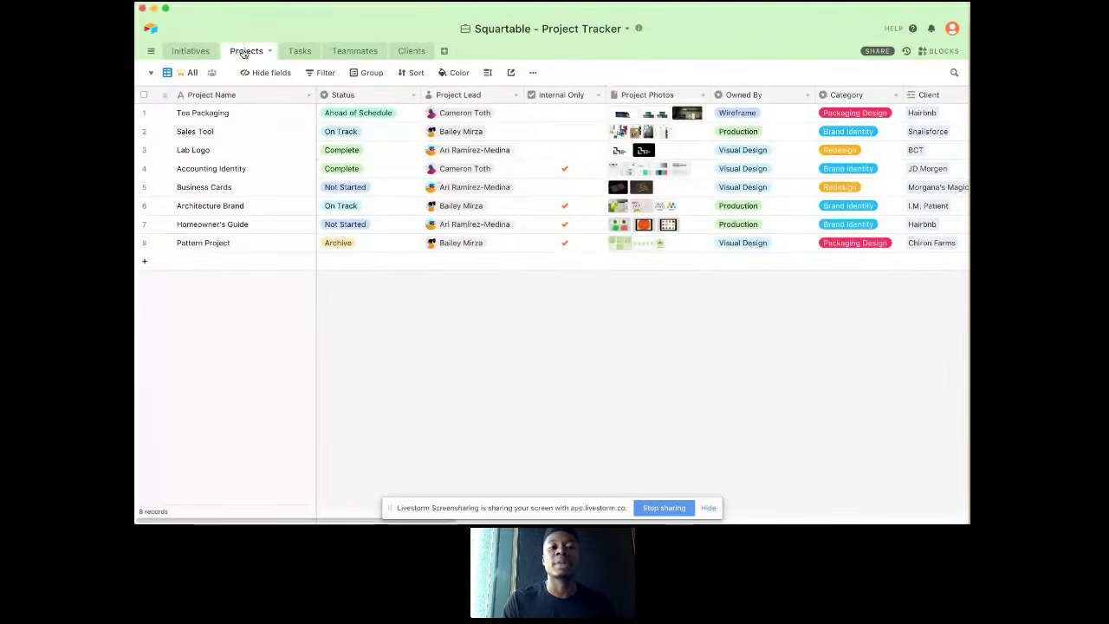
{"action": "left_click", "coordinate": [295, 52]}
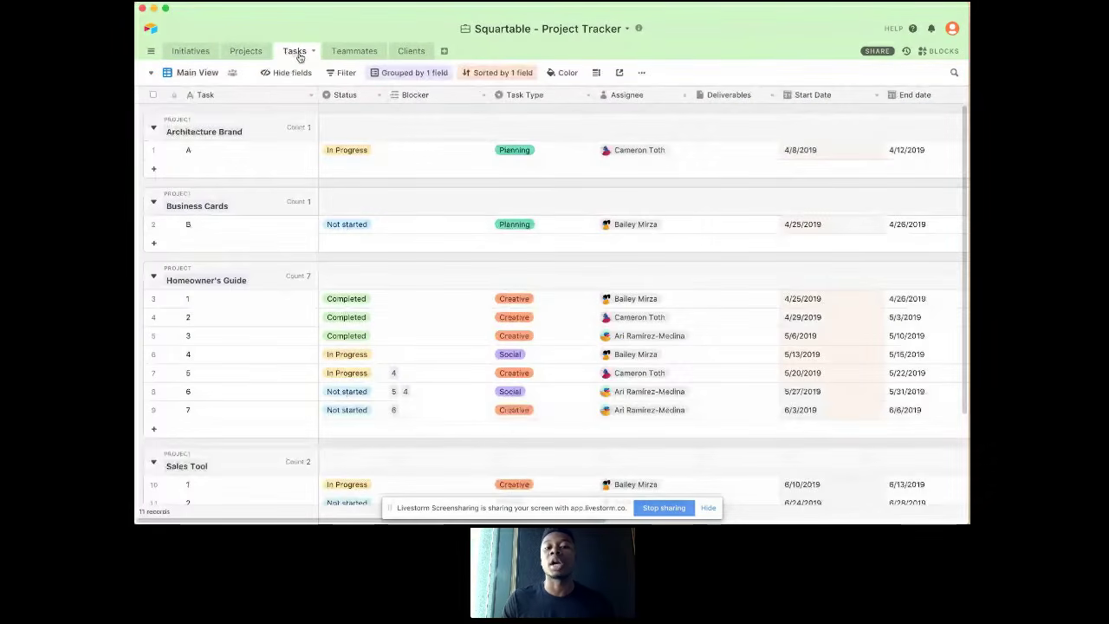
{"action": "left_click", "coordinate": [246, 51]}
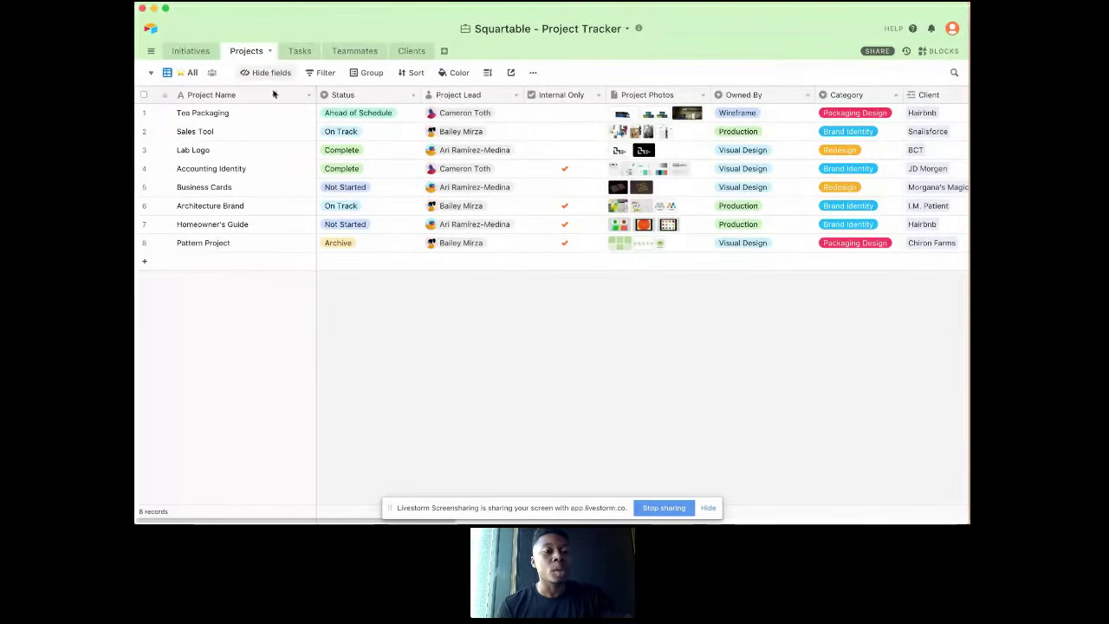
Step: Examine the project names and all fields of the Projects table, from Status through to Related Initiative
{"action": "left_click_drag", "start_coordinate": [260, 113], "coordinate": [260, 208]}
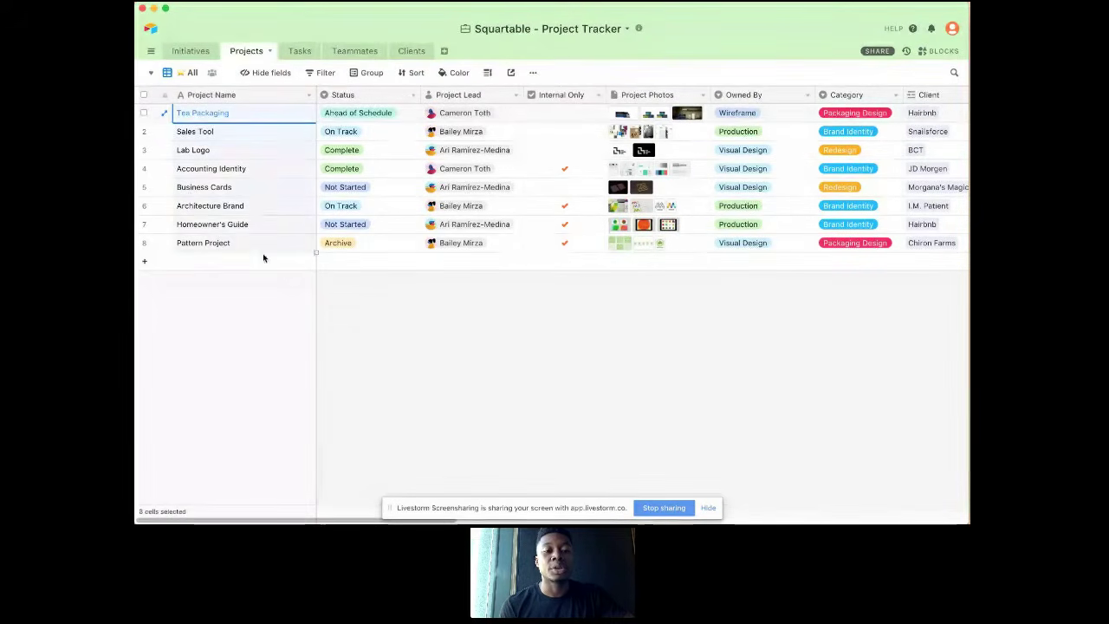
{"action": "left_click", "coordinate": [264, 205]}
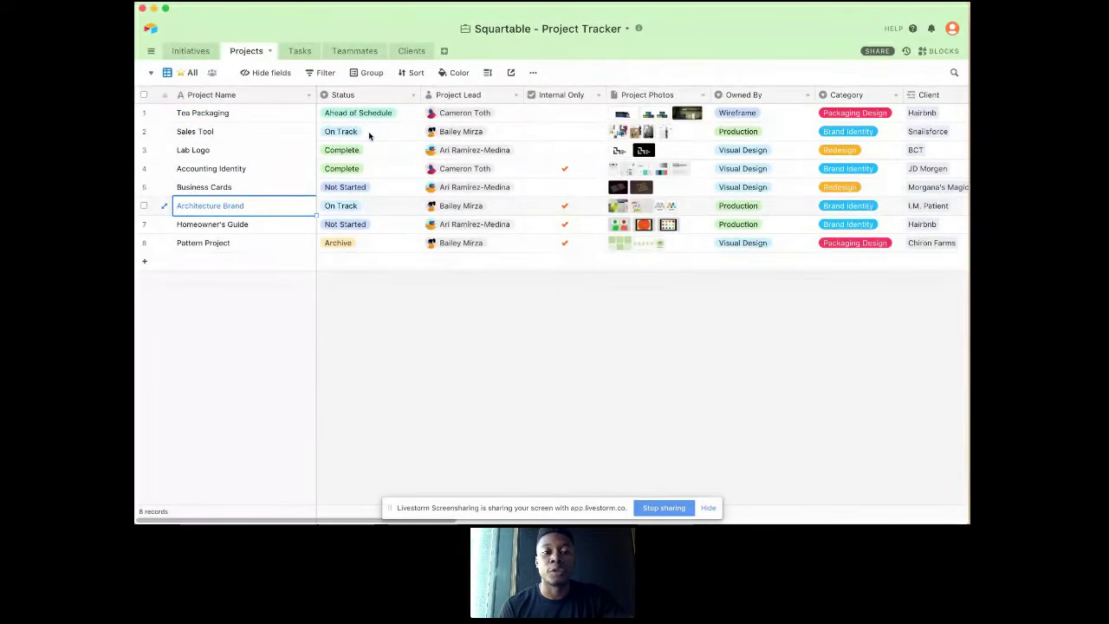
{"action": "scroll", "coordinate": [368, 131], "scroll_direction": "right", "scroll_amount": 8}
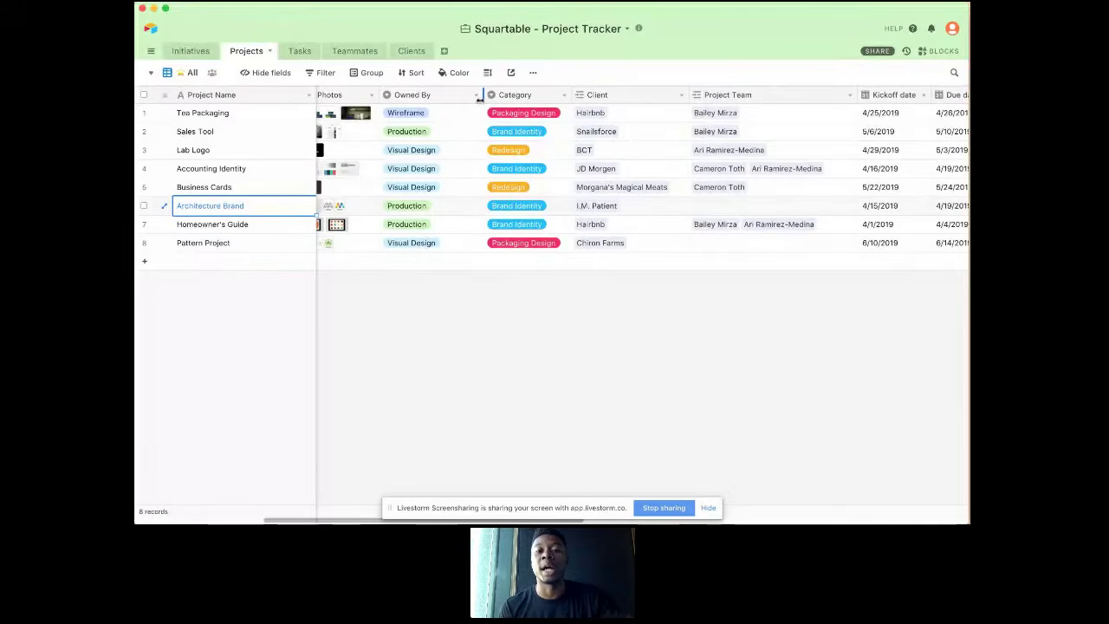
{"action": "scroll", "coordinate": [515, 122], "scroll_direction": "right", "scroll_amount": 5}
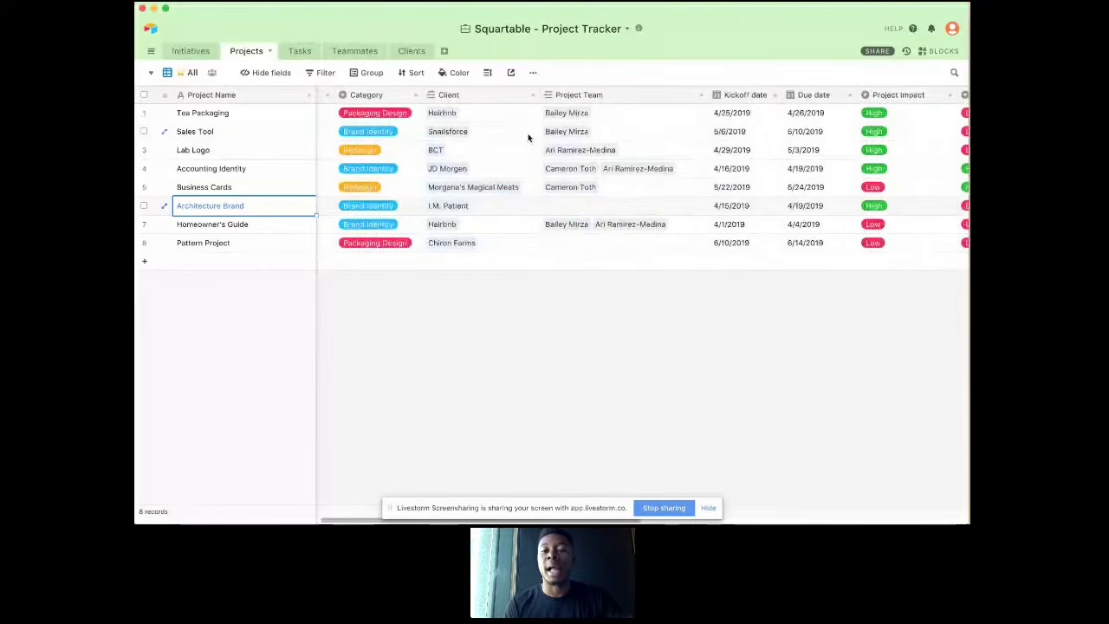
{"action": "scroll", "coordinate": [560, 166], "scroll_direction": "right", "scroll_amount": 4}
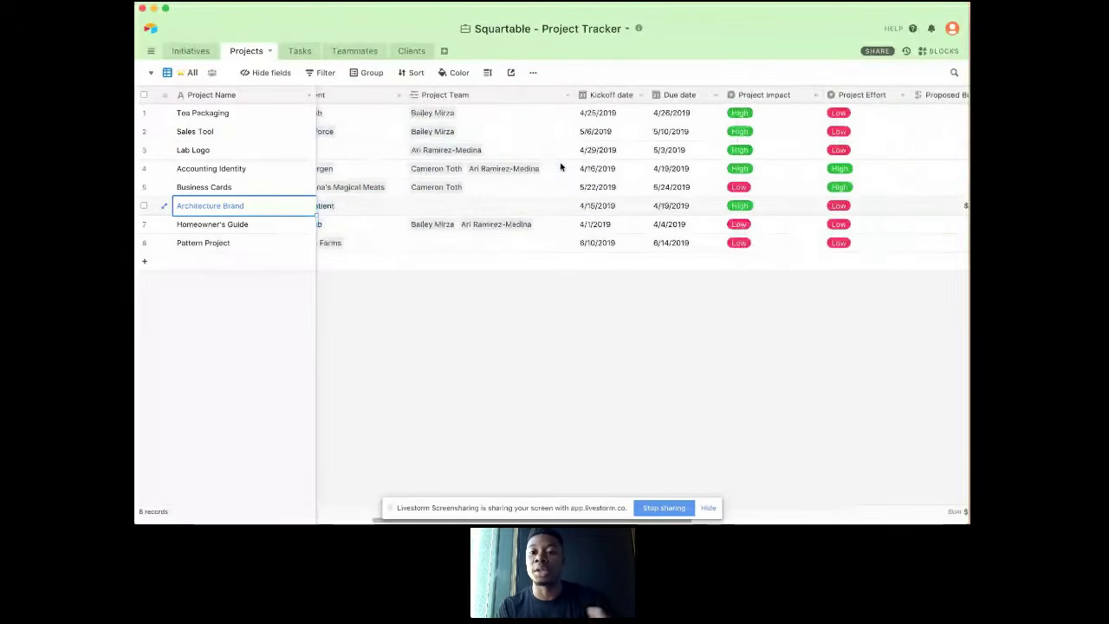
{"action": "scroll", "coordinate": [561, 166], "scroll_direction": "right", "scroll_amount": 2}
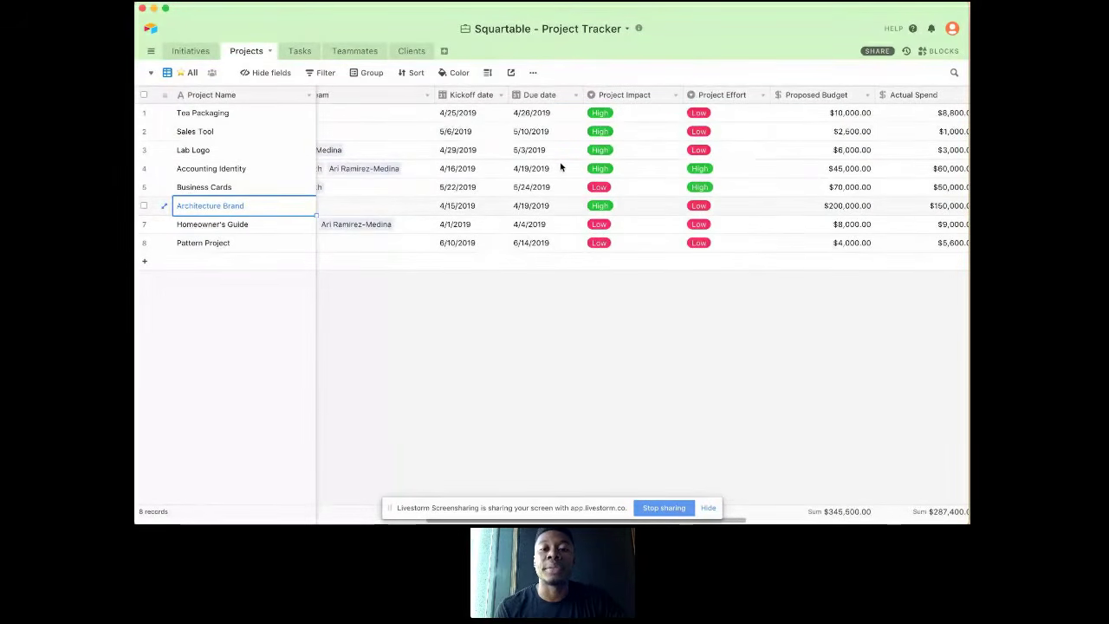
{"action": "scroll", "coordinate": [561, 166], "scroll_direction": "right", "scroll_amount": 5}
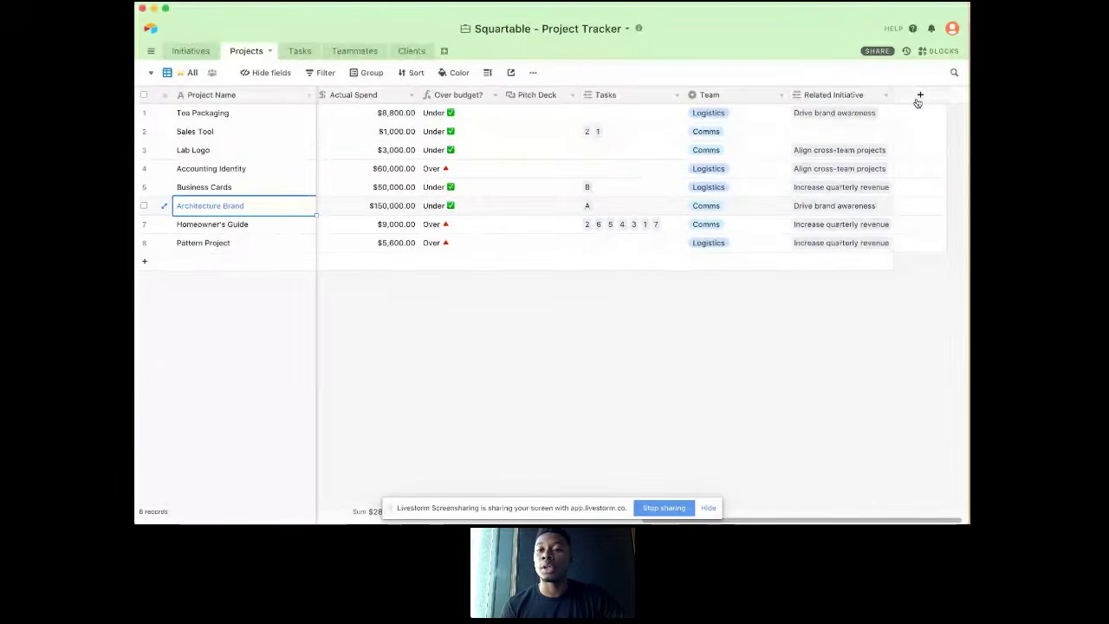
Step: Inspect the Team field's single select options without changing them, and return to the first fields of the Projects table
{"action": "left_click", "coordinate": [780, 98]}
{"action": "left_click", "coordinate": [766, 110]}
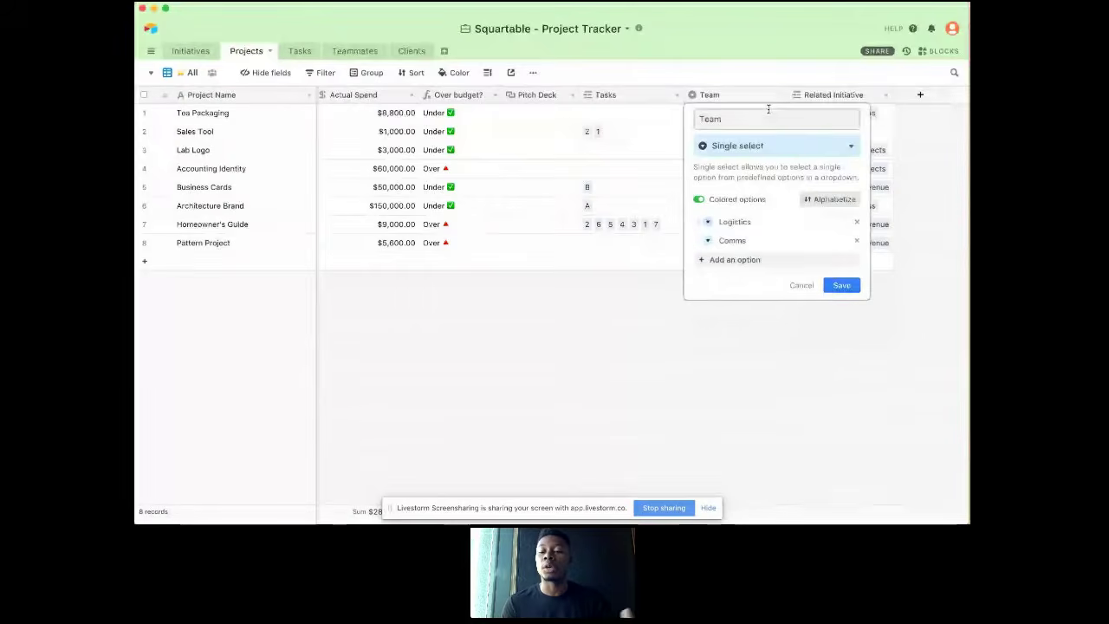
{"action": "left_click", "coordinate": [801, 287]}
{"action": "scroll", "coordinate": [712, 257], "scroll_direction": "left", "scroll_amount": 2}
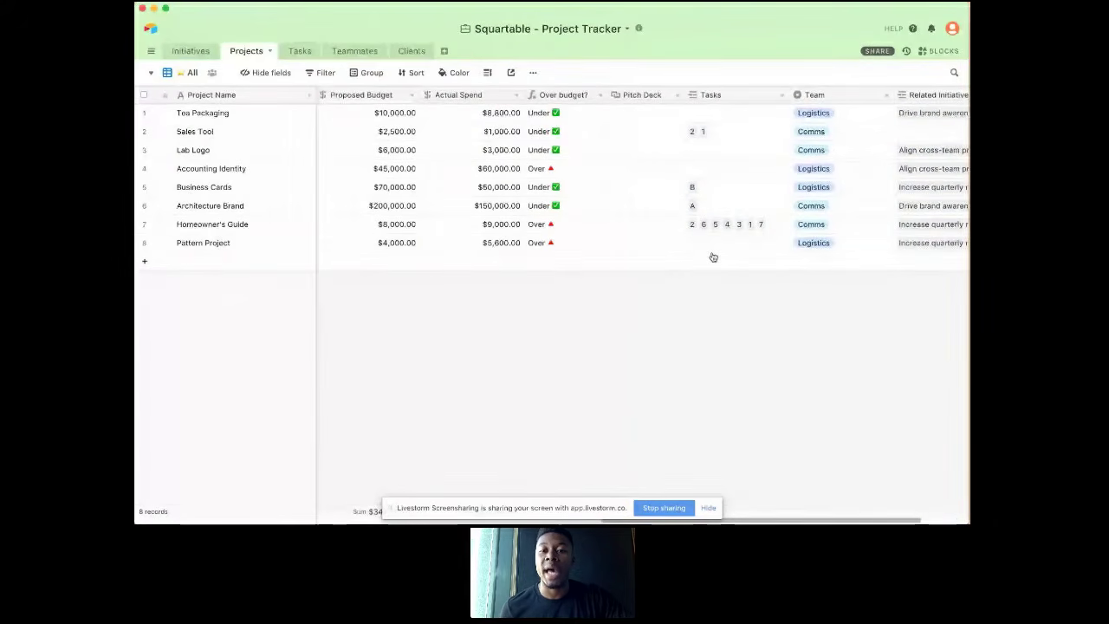
{"action": "scroll", "coordinate": [713, 257], "scroll_direction": "left", "scroll_amount": 5}
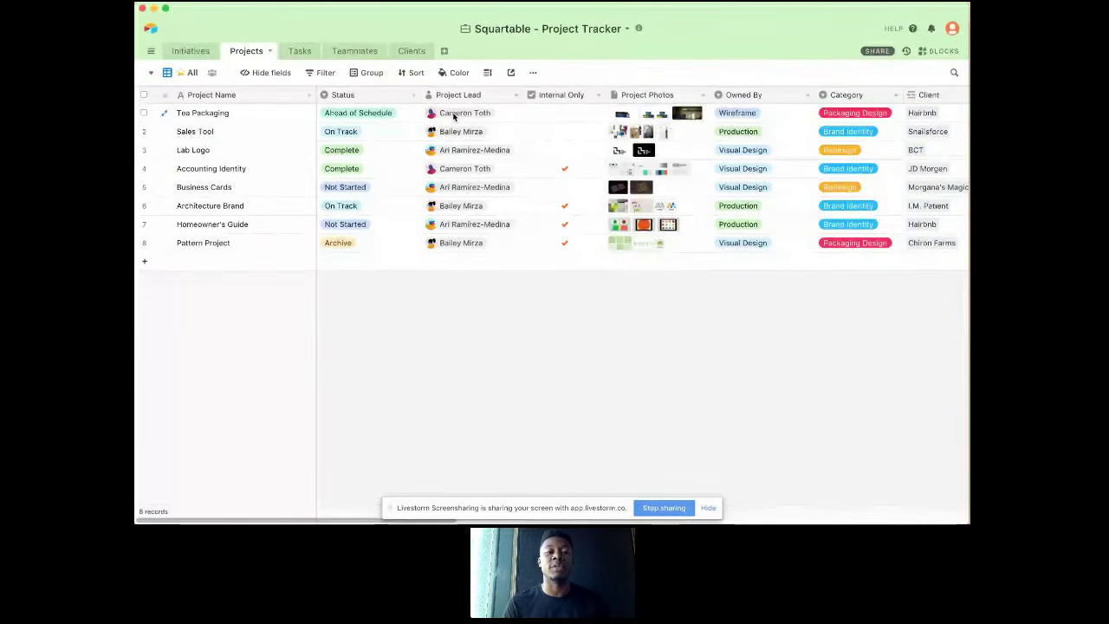
Step: Group the records of the Projects table's All view by Project Lead
{"action": "left_click", "coordinate": [370, 75]}
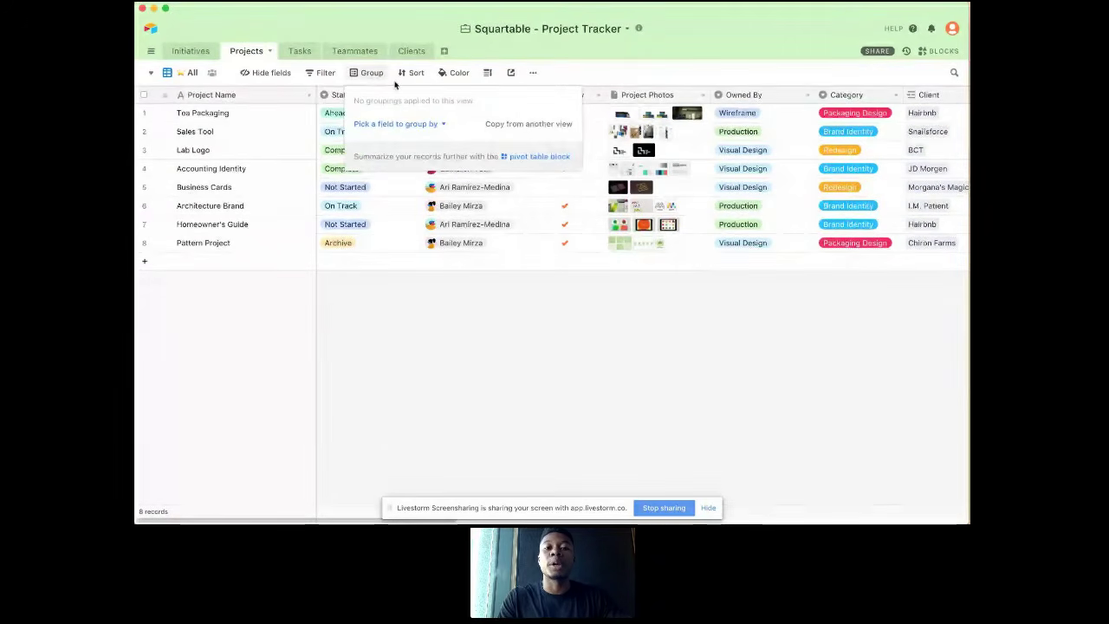
{"action": "left_click", "coordinate": [548, 79]}
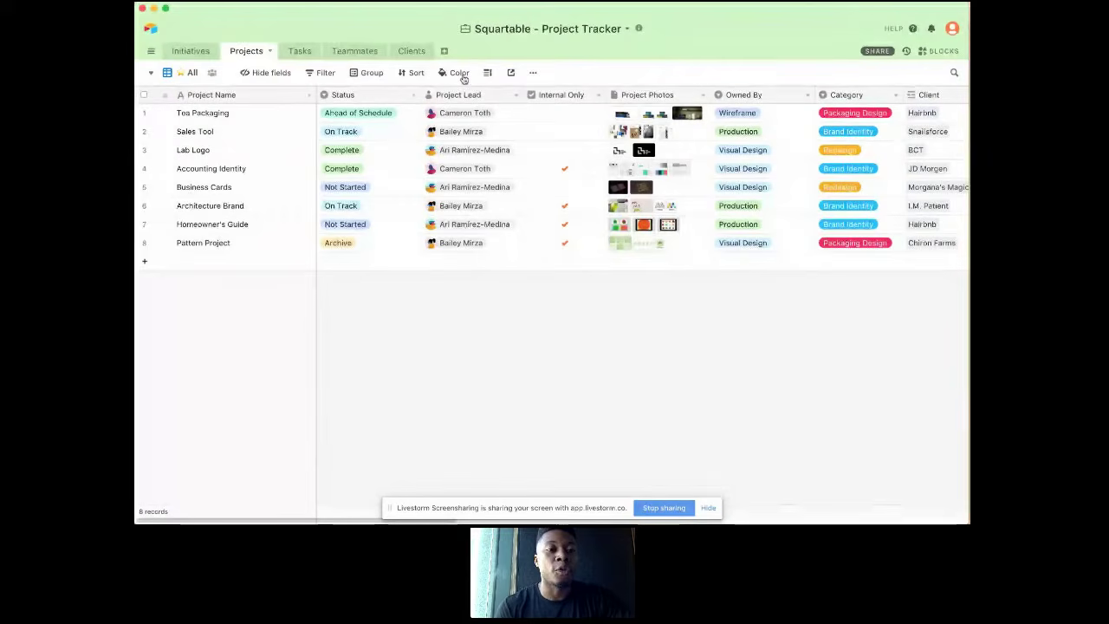
{"action": "left_click", "coordinate": [364, 73]}
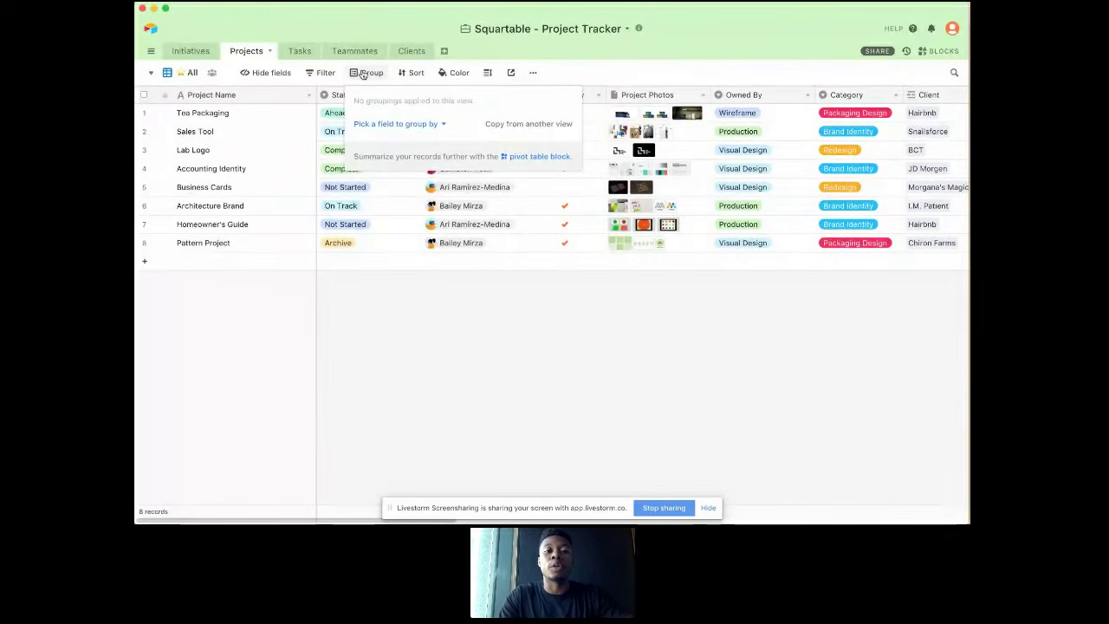
{"action": "left_click", "coordinate": [383, 124]}
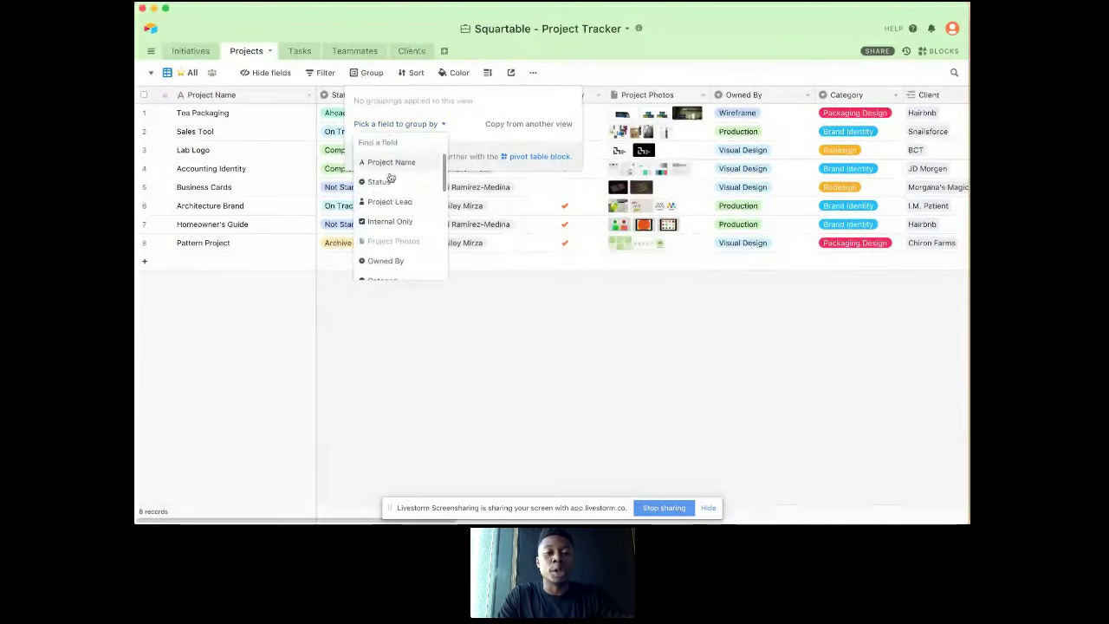
{"action": "left_click", "coordinate": [389, 200]}
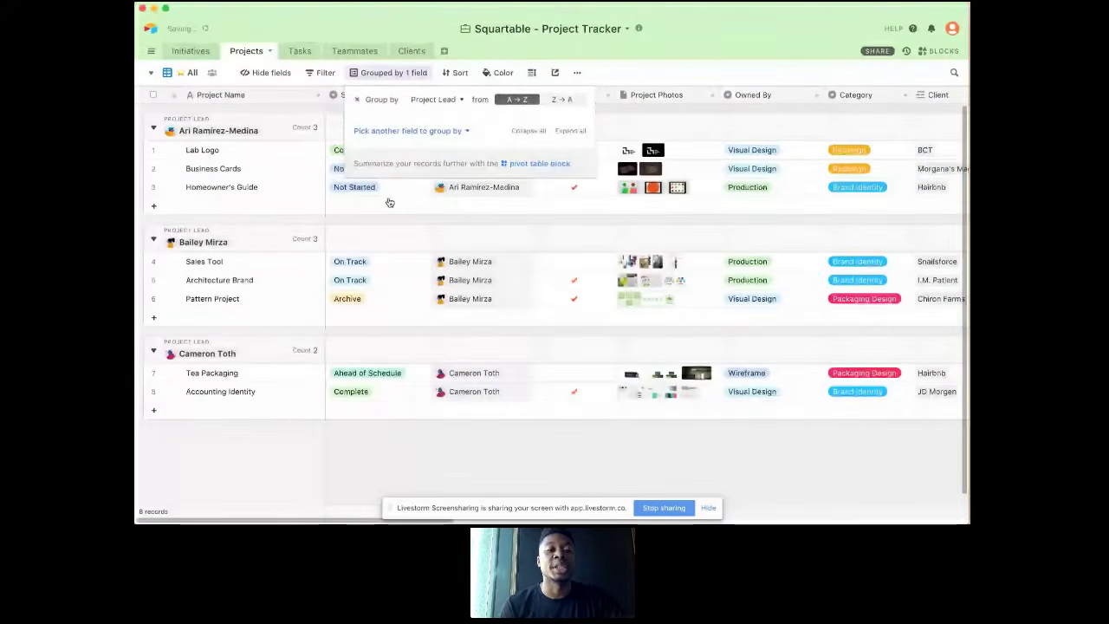
{"action": "left_click", "coordinate": [389, 203]}
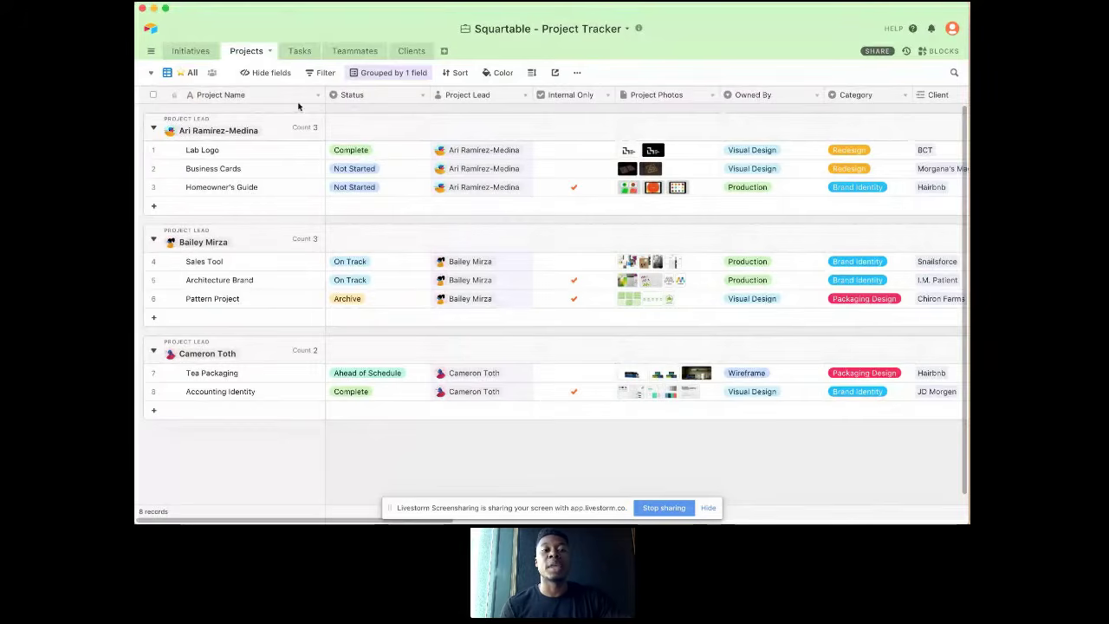
Step: Reduce the grouped Projects grid to the Status, Project Lead and Internal Only fields, and restore all fields
{"action": "left_click", "coordinate": [280, 77]}
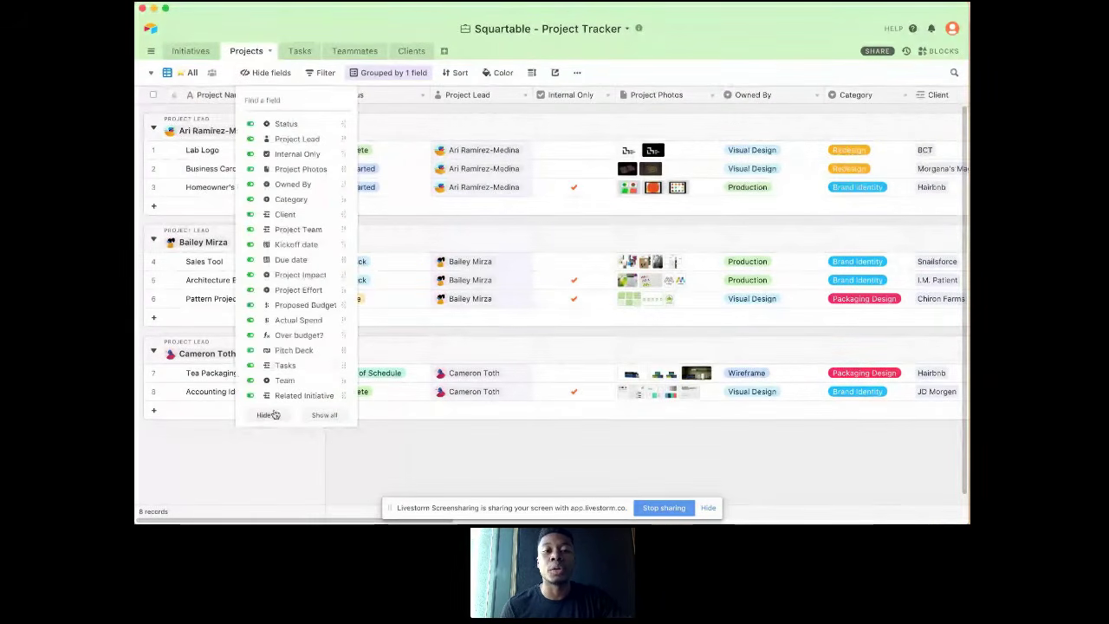
{"action": "left_click", "coordinate": [268, 414]}
{"action": "left_click", "coordinate": [273, 124]}
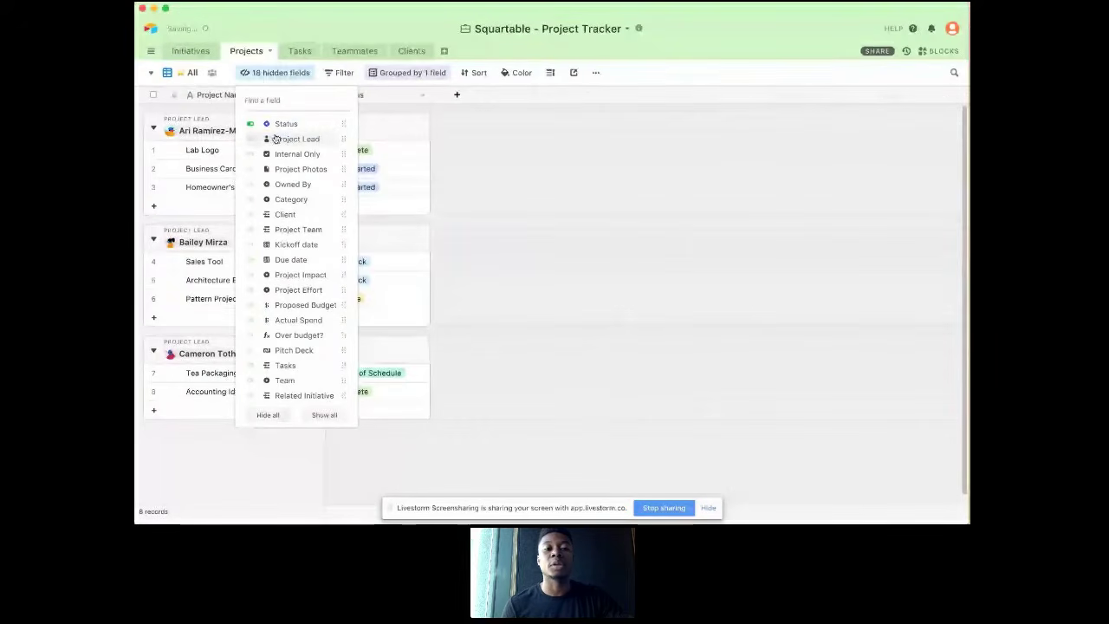
{"action": "left_click", "coordinate": [275, 140]}
{"action": "left_click", "coordinate": [278, 155]}
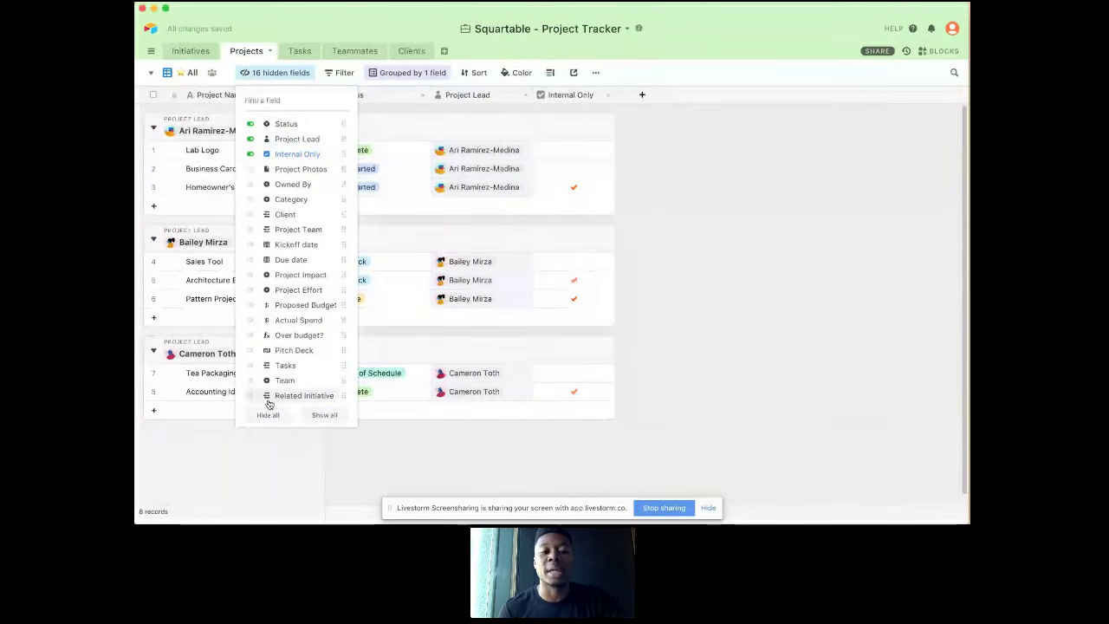
{"action": "left_click", "coordinate": [324, 415]}
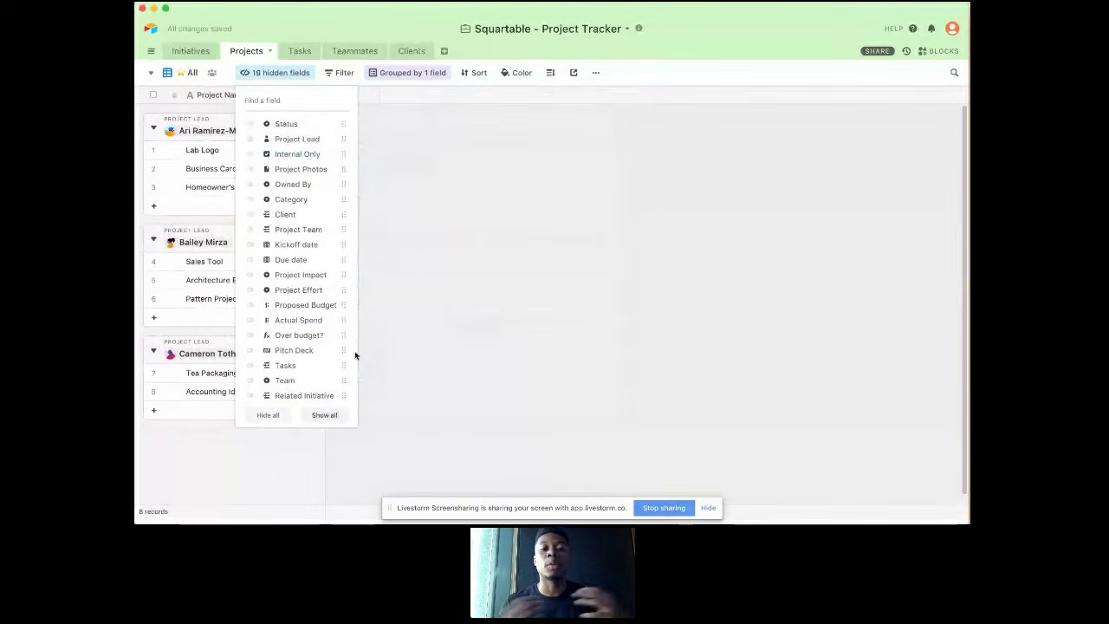
{"action": "left_click", "coordinate": [415, 196]}
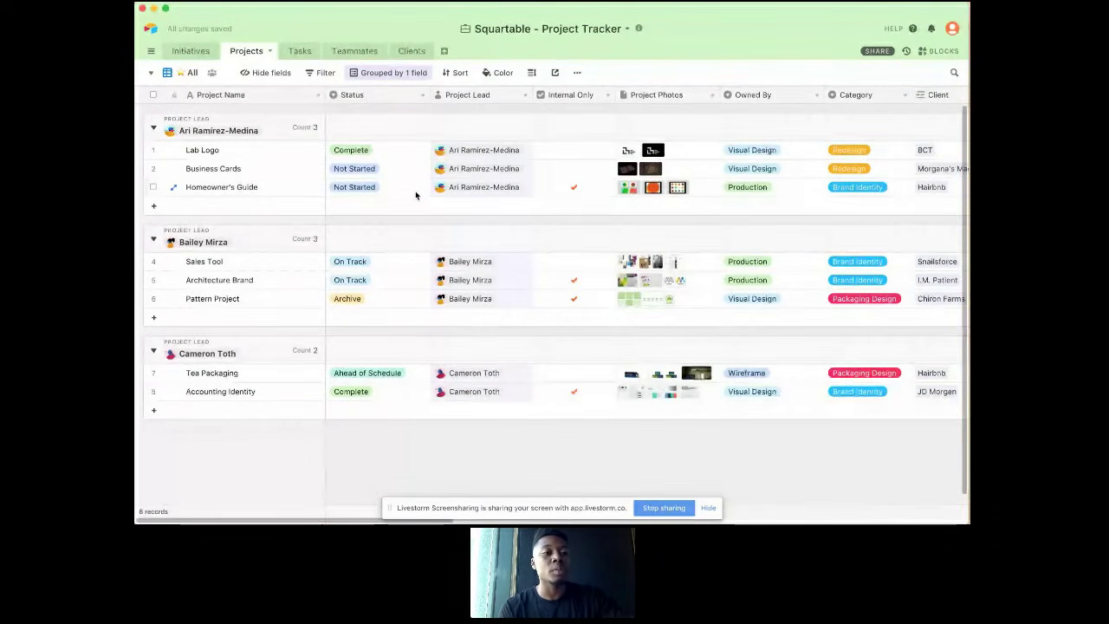
Step: View the projects in the Kanban view stacked by Owned By, and return to the All view
{"action": "left_click", "coordinate": [192, 74]}
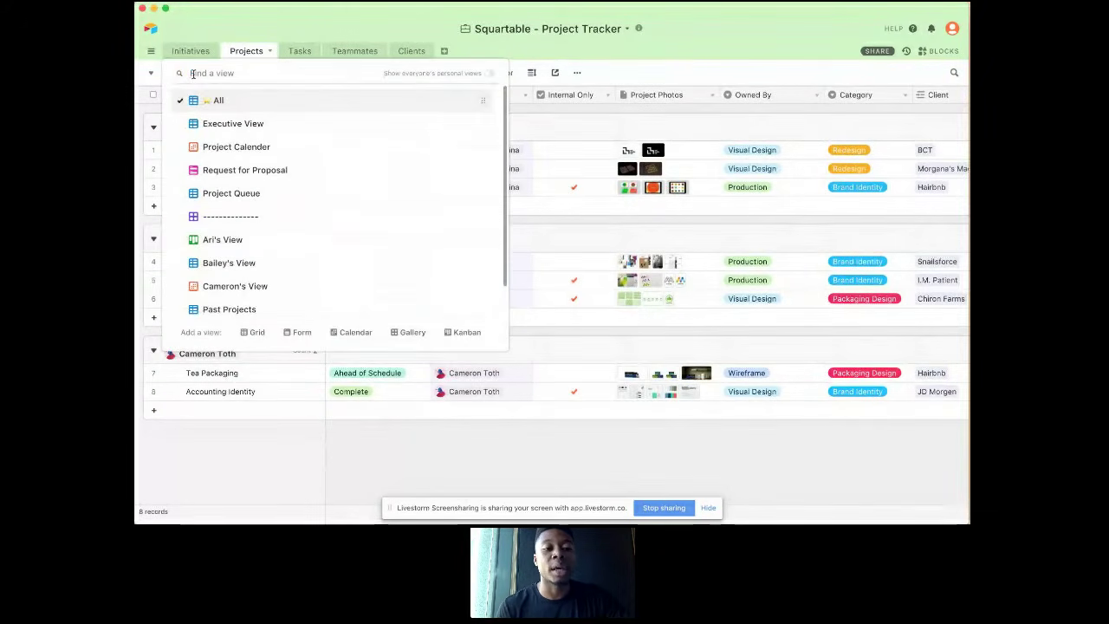
{"action": "left_click", "coordinate": [227, 239]}
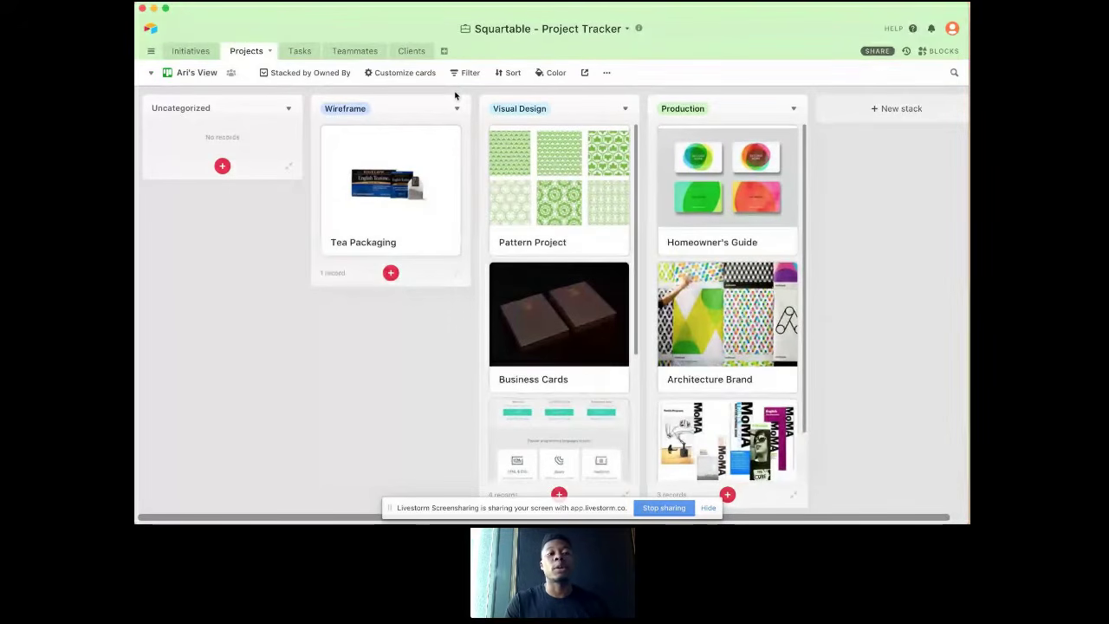
{"action": "left_click", "coordinate": [205, 76]}
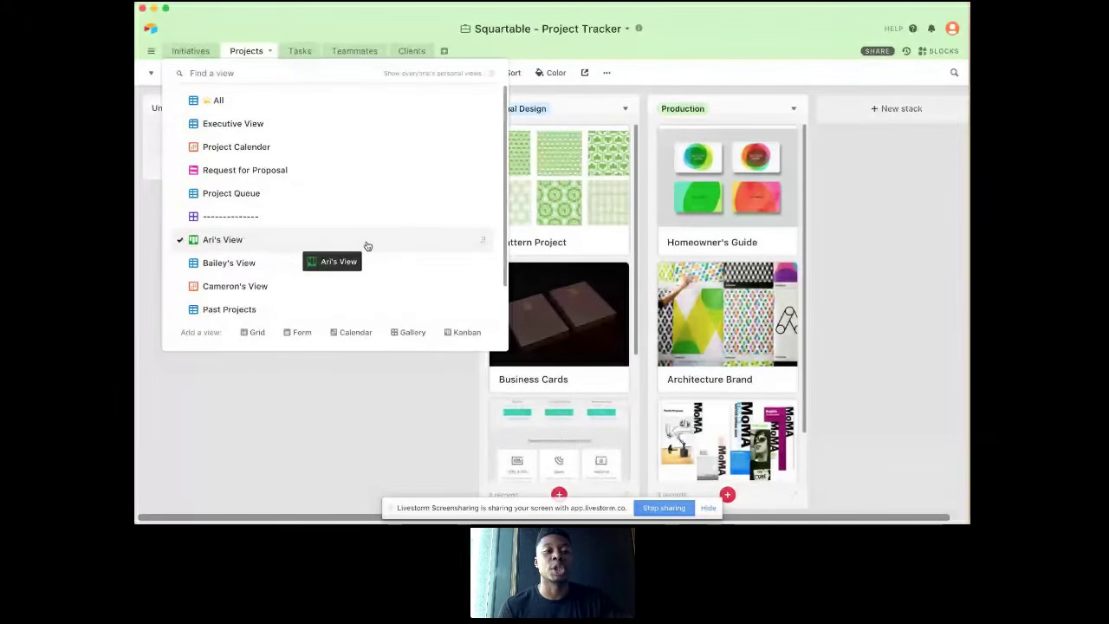
{"action": "left_click", "coordinate": [248, 102]}
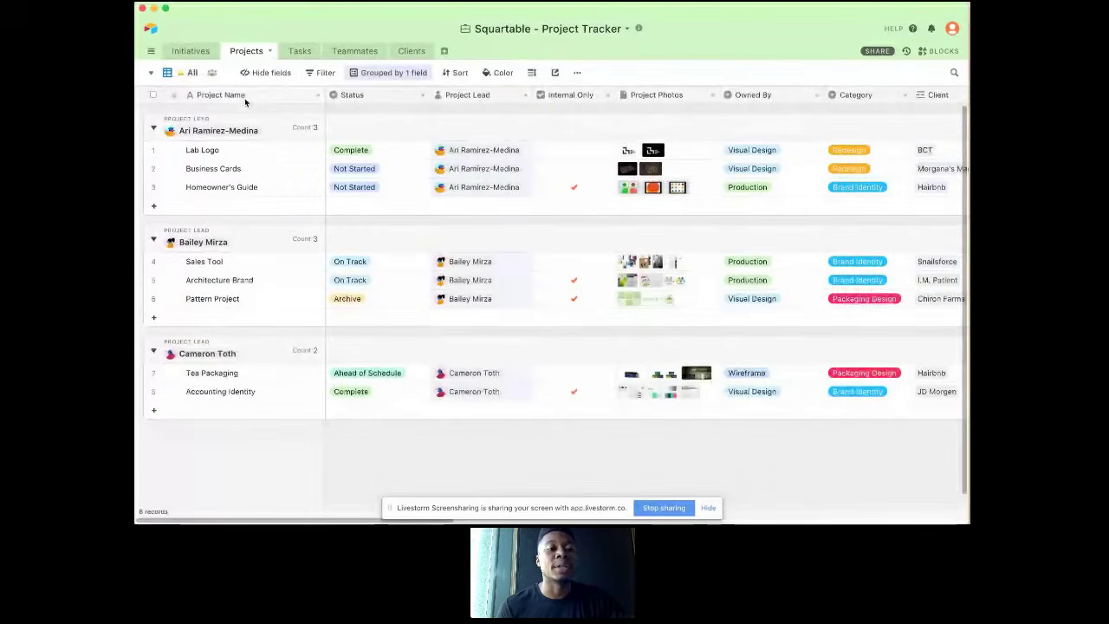
Step: Open the Kanban view stacked by Owned By and add an empty filter condition to it
{"action": "left_click", "coordinate": [187, 74]}
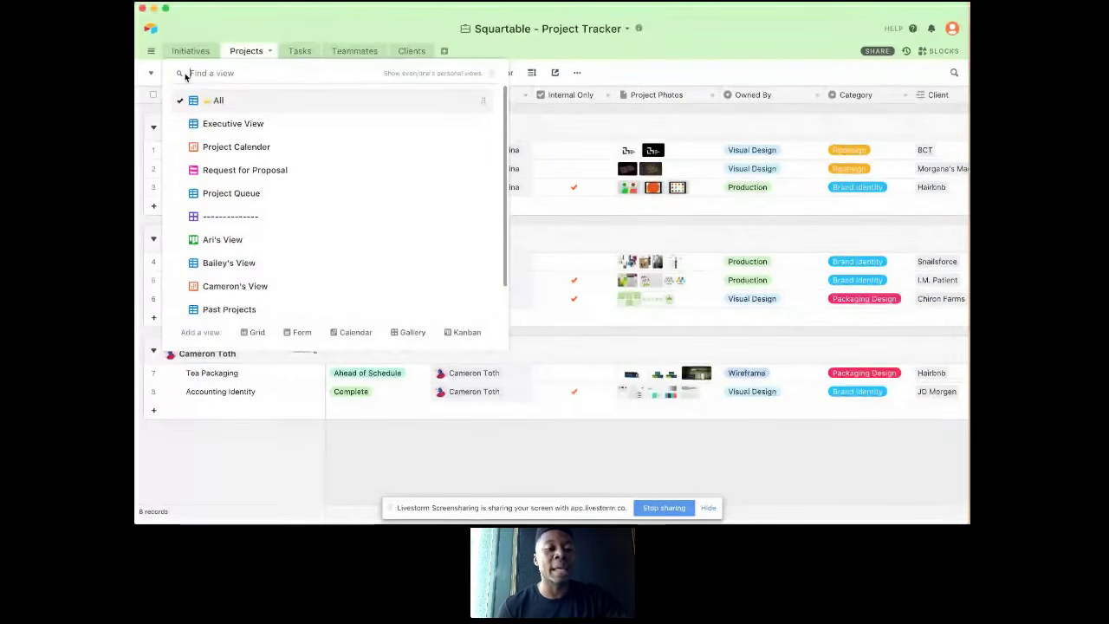
{"action": "left_click", "coordinate": [223, 236]}
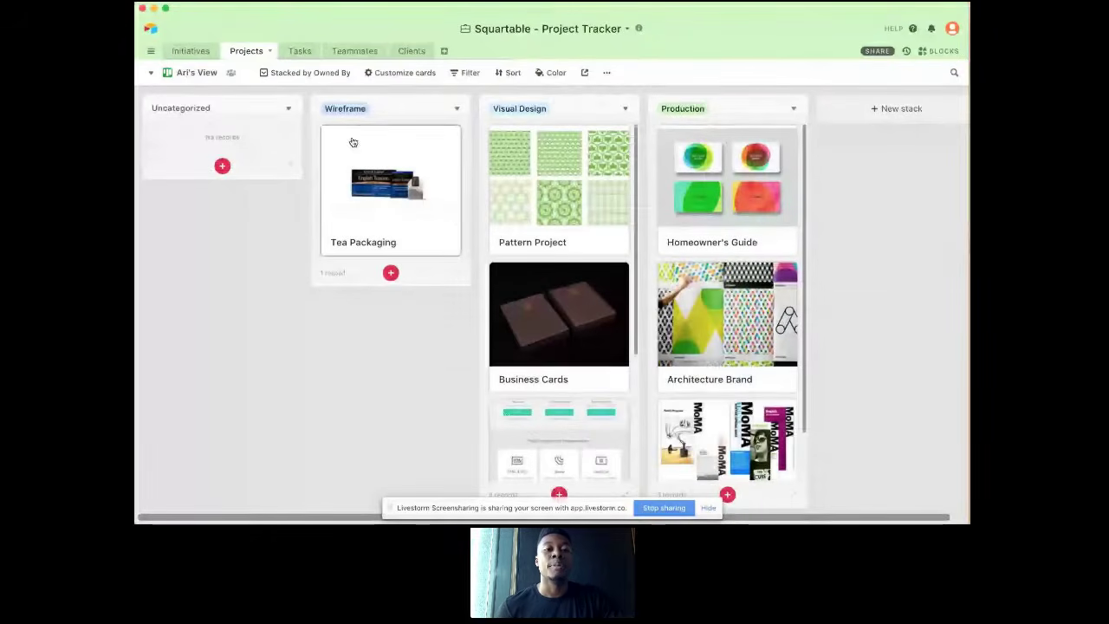
{"action": "left_click", "coordinate": [466, 73]}
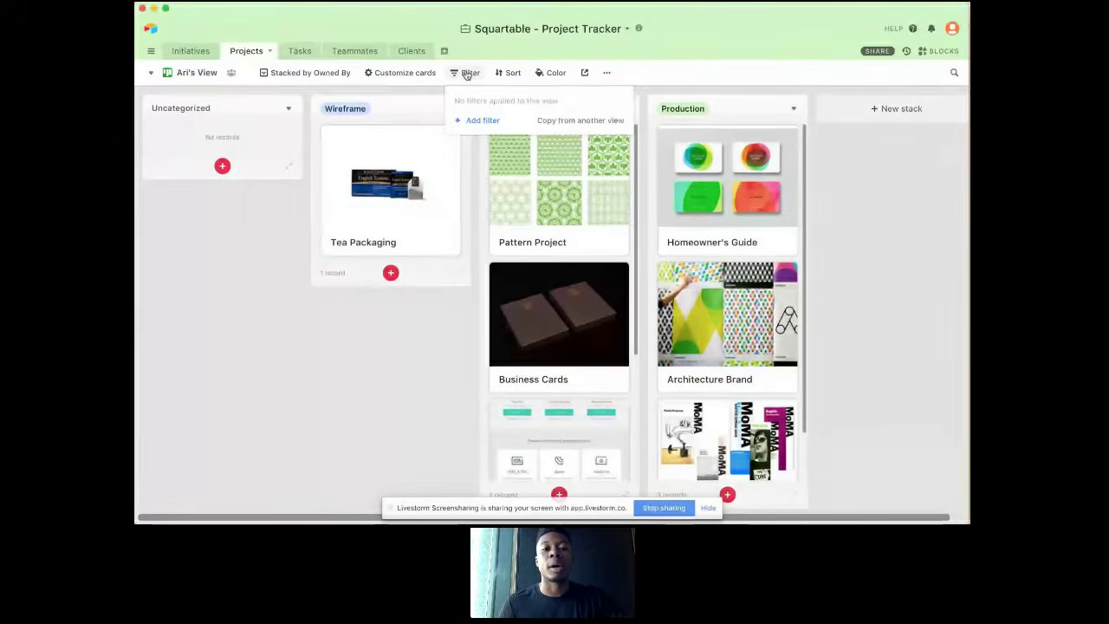
{"action": "left_click", "coordinate": [482, 120]}
{"action": "left_click", "coordinate": [515, 100]}
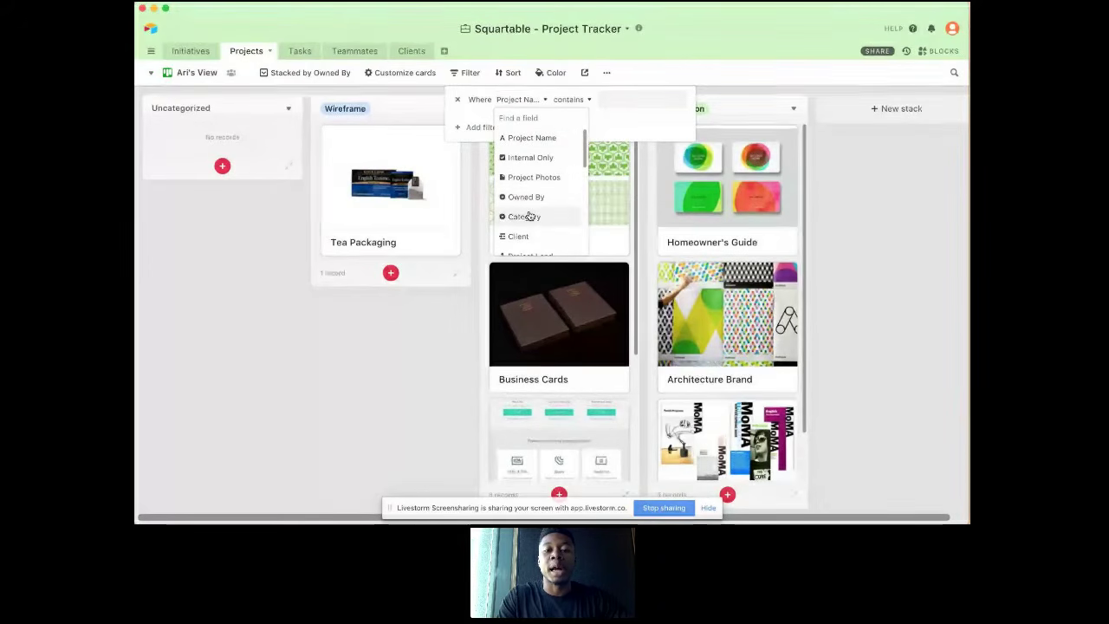
{"action": "type", "text": "own"}
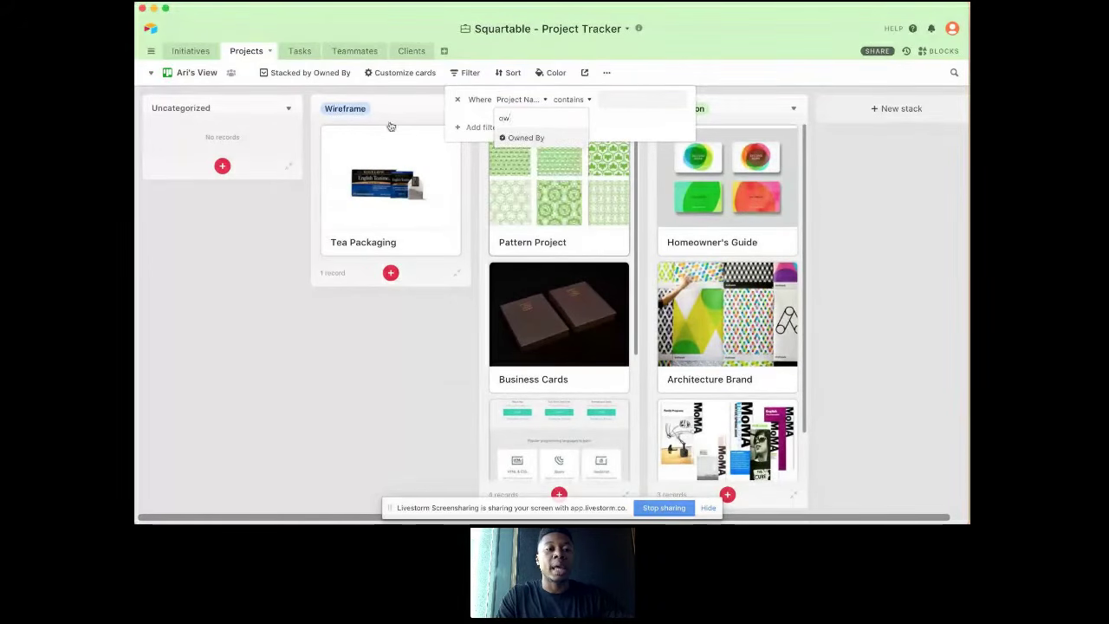
{"action": "left_click", "coordinate": [284, 76]}
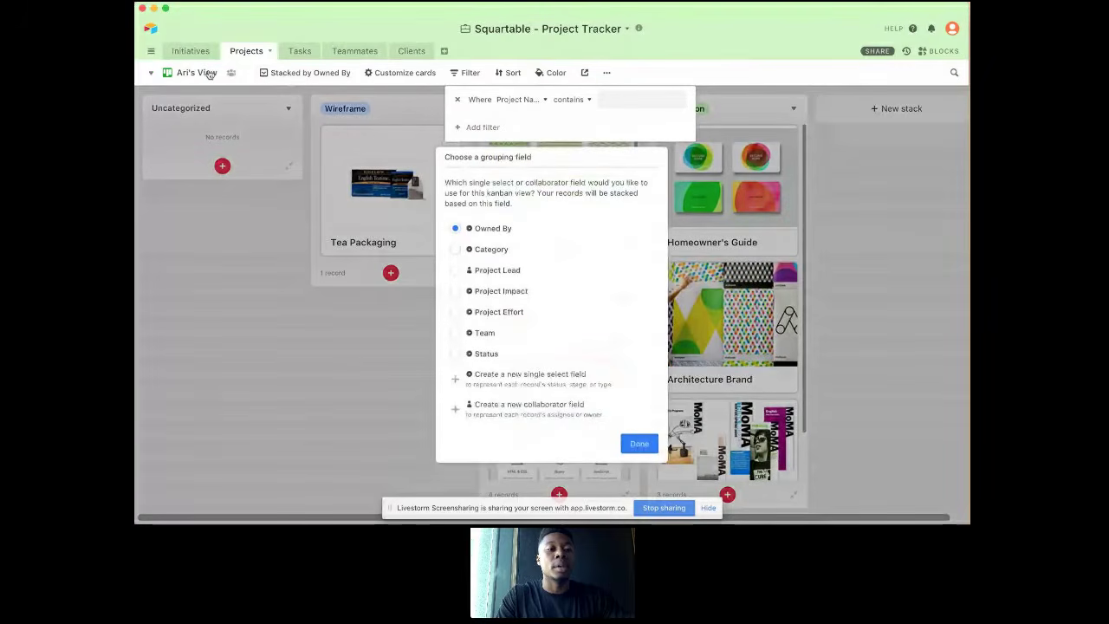
{"action": "left_click", "coordinate": [208, 75]}
{"action": "left_click", "coordinate": [217, 101]}
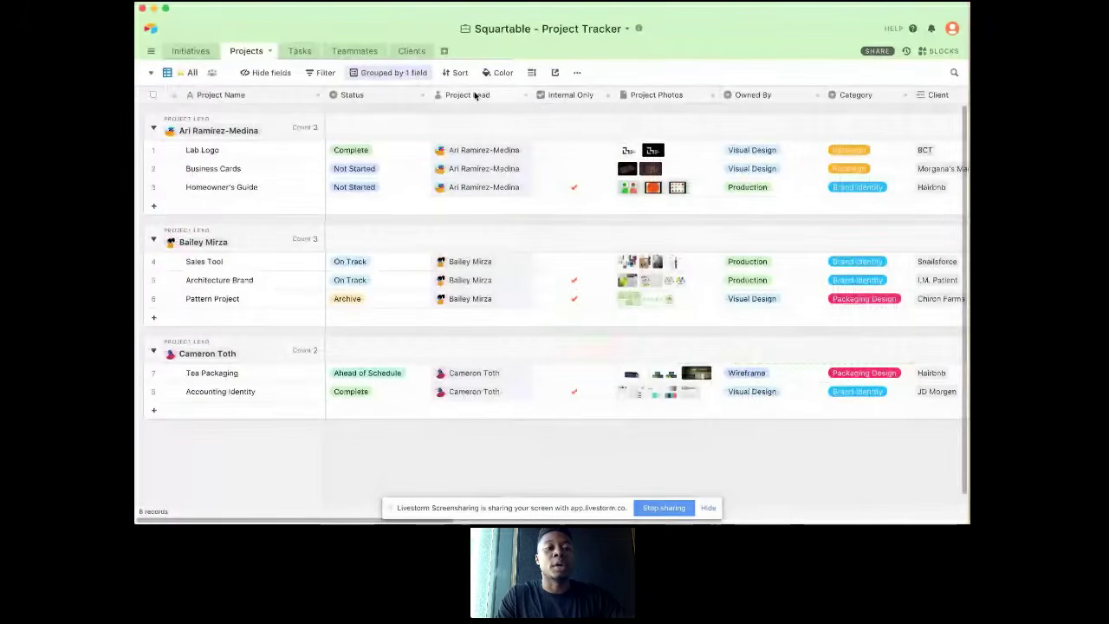
Step: Reopen the Kanban view stacked by Owned By and filter it to projects whose Project Lead is the collaborator the view is named after
{"action": "left_click", "coordinate": [193, 77]}
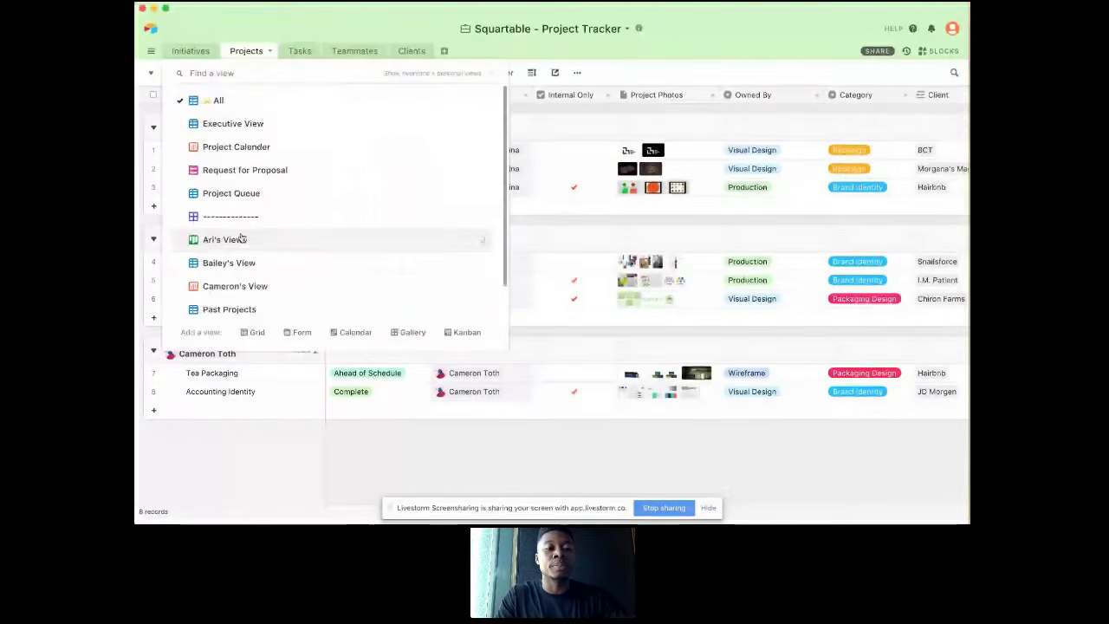
{"action": "left_click", "coordinate": [225, 240]}
{"action": "left_click", "coordinate": [468, 72]}
{"action": "left_click", "coordinate": [518, 99]}
{"action": "type", "text": "lead"}
{"action": "left_click", "coordinate": [526, 139]}
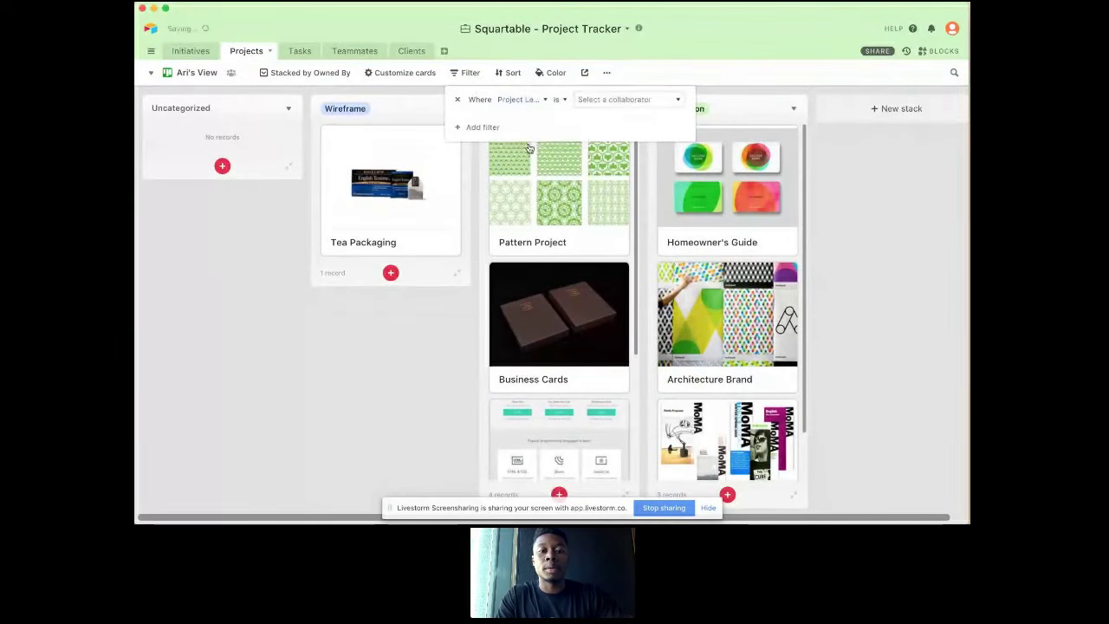
{"action": "left_click", "coordinate": [592, 102]}
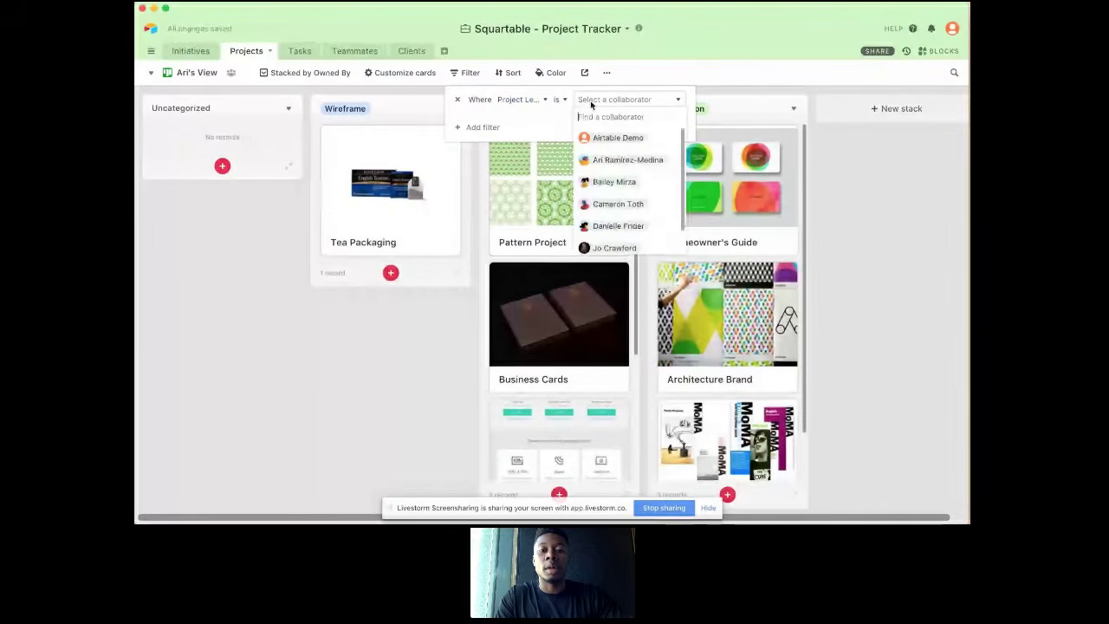
{"action": "left_click", "coordinate": [611, 160]}
{"action": "left_click", "coordinate": [425, 222]}
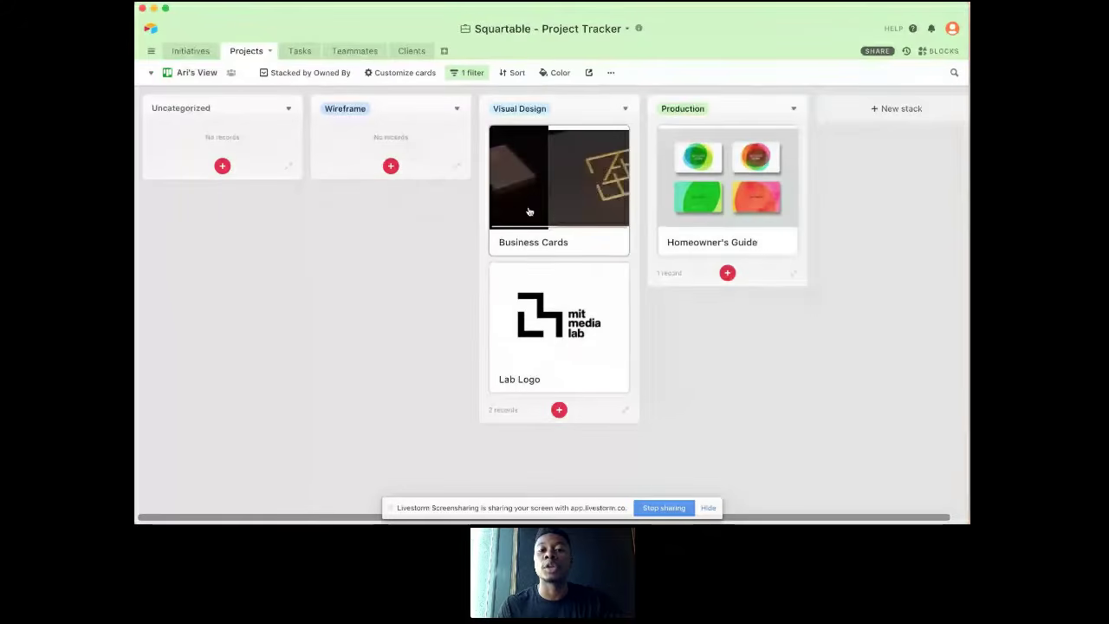
Step: Move the Business Cards card from the Visual Design stack to Production, and return to the All view
{"action": "left_click_drag", "start_coordinate": [527, 235], "coordinate": [693, 218]}
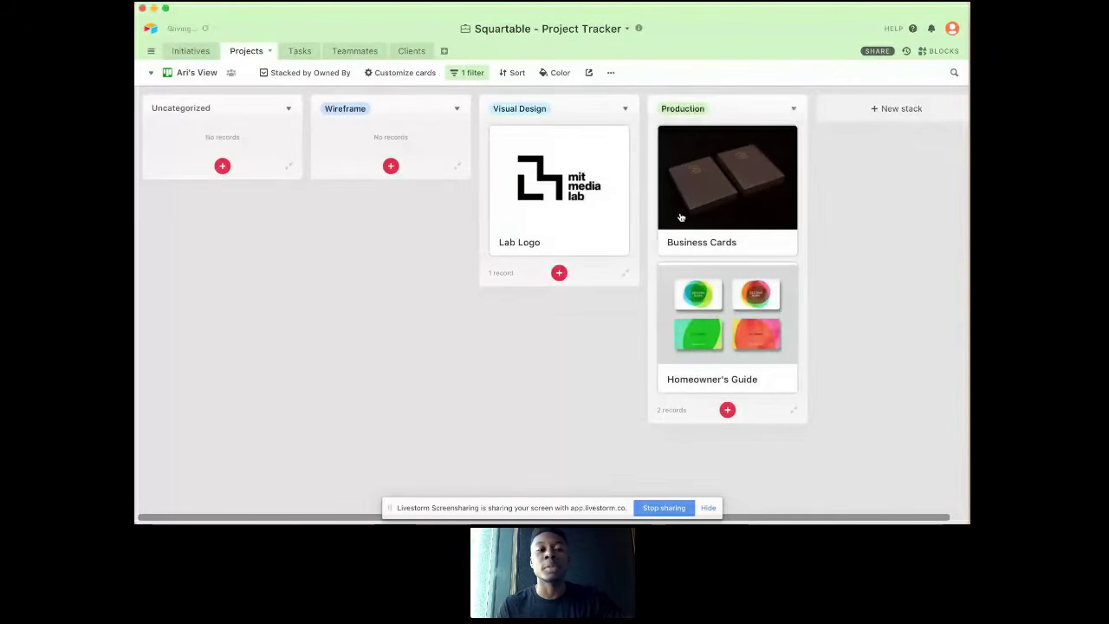
{"action": "left_click", "coordinate": [189, 74]}
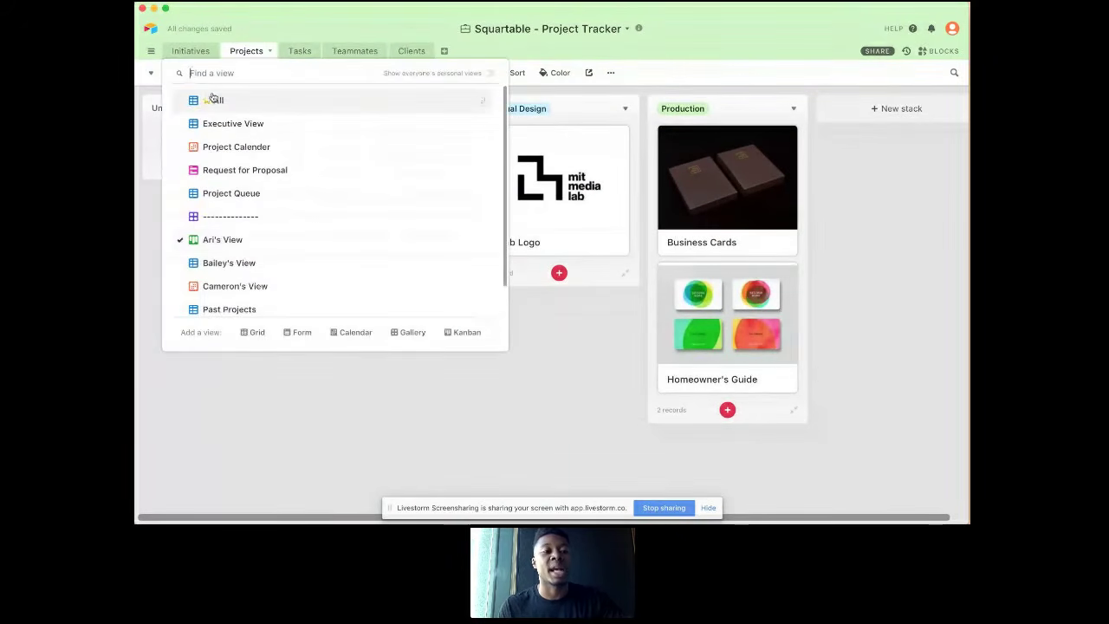
{"action": "left_click", "coordinate": [212, 99]}
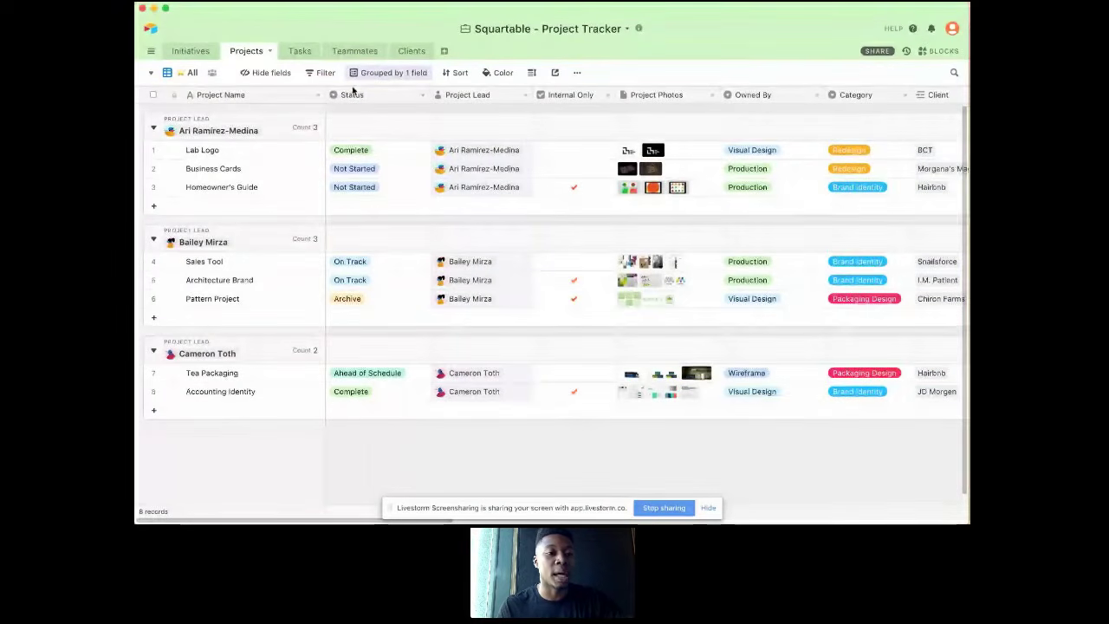
Step: Check the Owned By value of Business Cards, review the activity in its expanded record, and close the record
{"action": "left_click", "coordinate": [265, 167]}
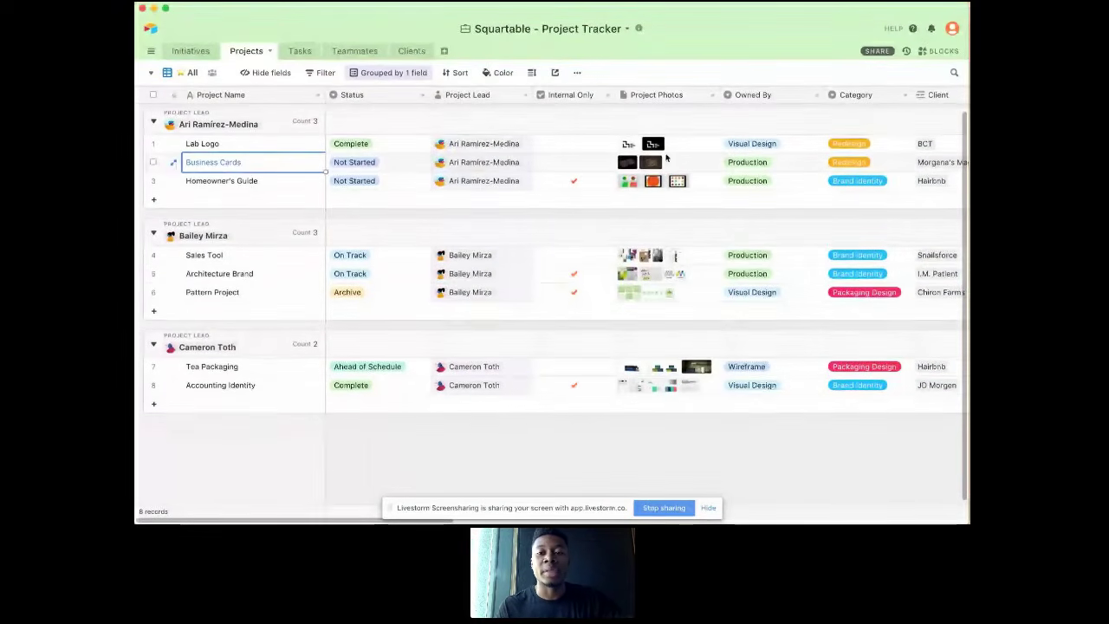
{"action": "left_click", "coordinate": [766, 163]}
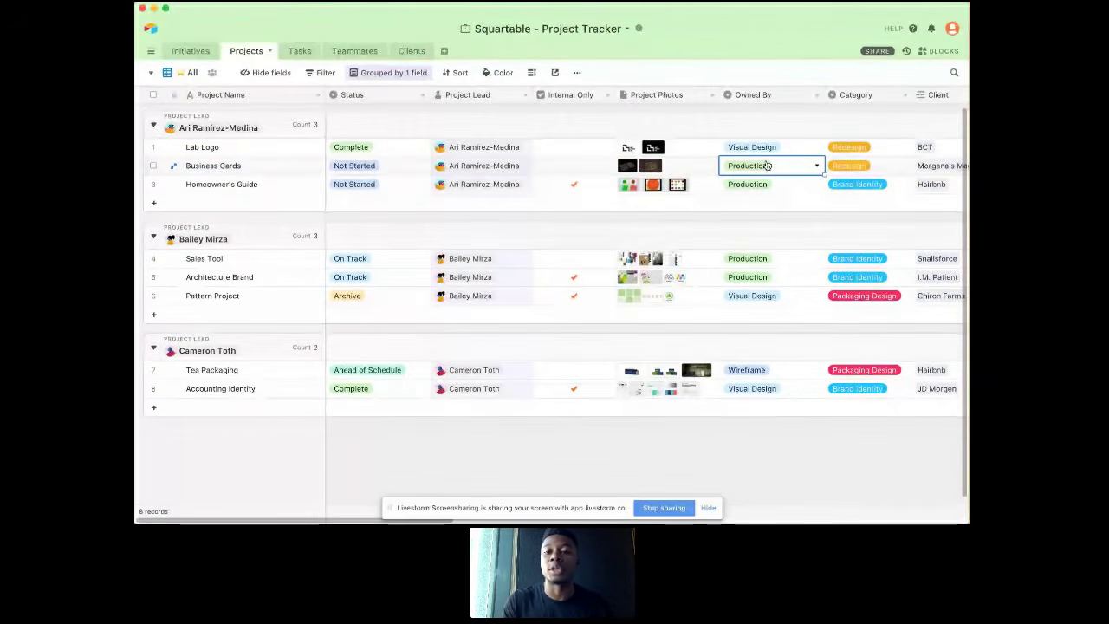
{"action": "left_click", "coordinate": [765, 164]}
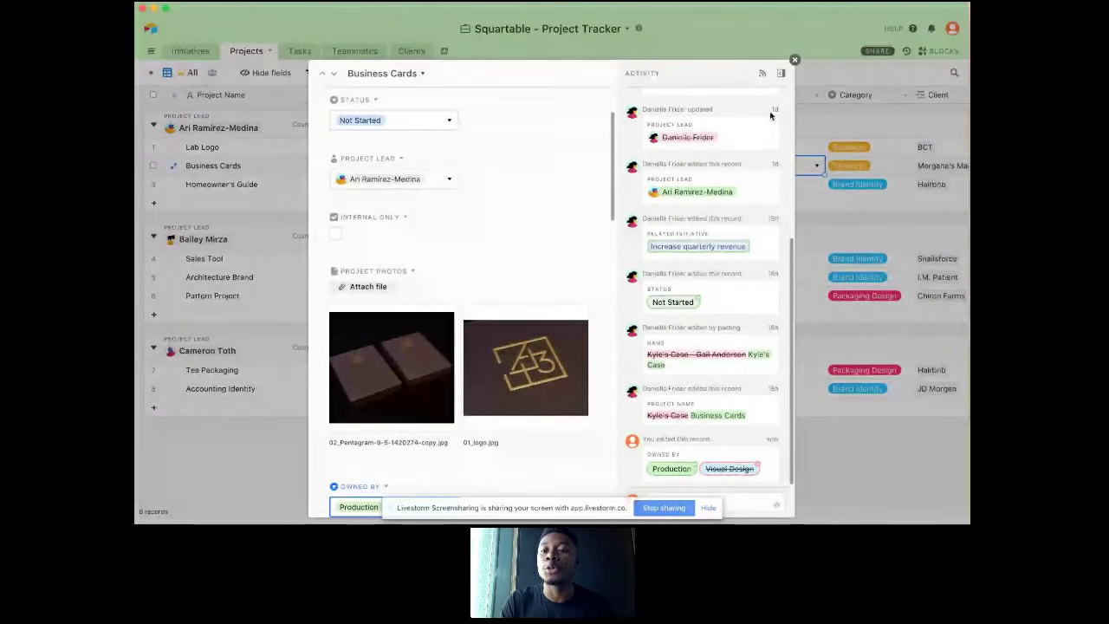
{"action": "left_click", "coordinate": [794, 60]}
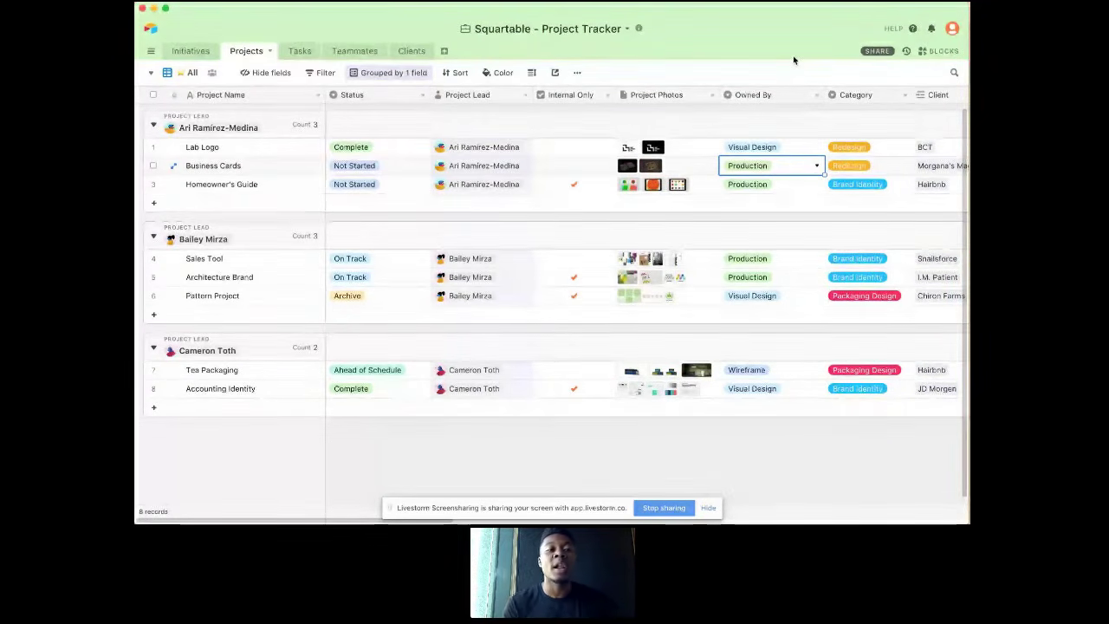
Step: Open the project lead's grid view grouped by Owned By and inspect its Category filter options without changing them
{"action": "left_click", "coordinate": [190, 73]}
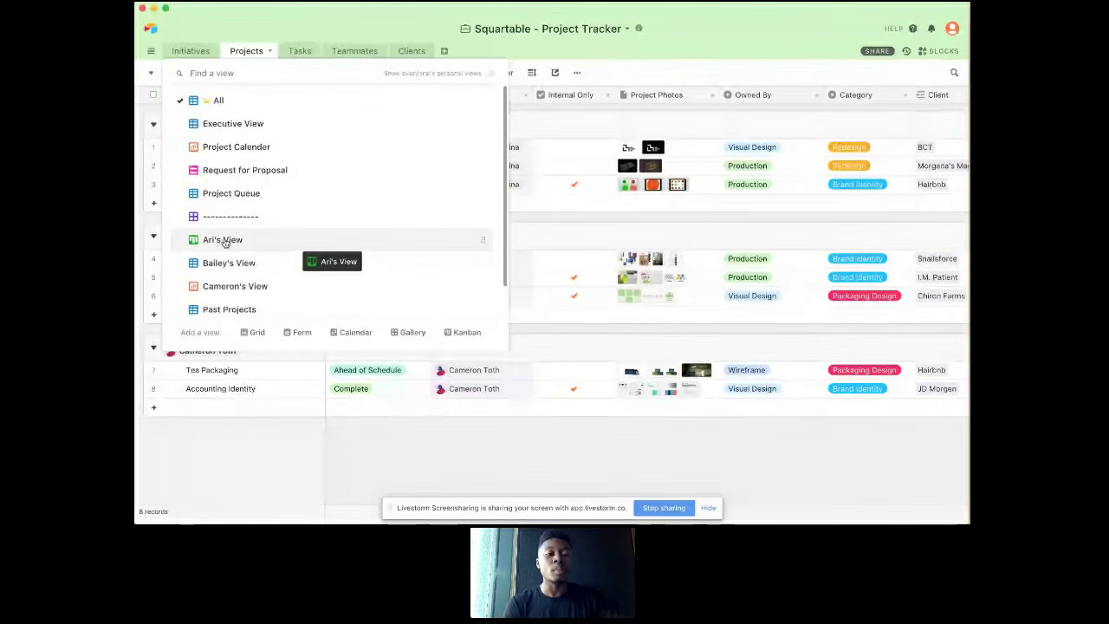
{"action": "left_click", "coordinate": [234, 269]}
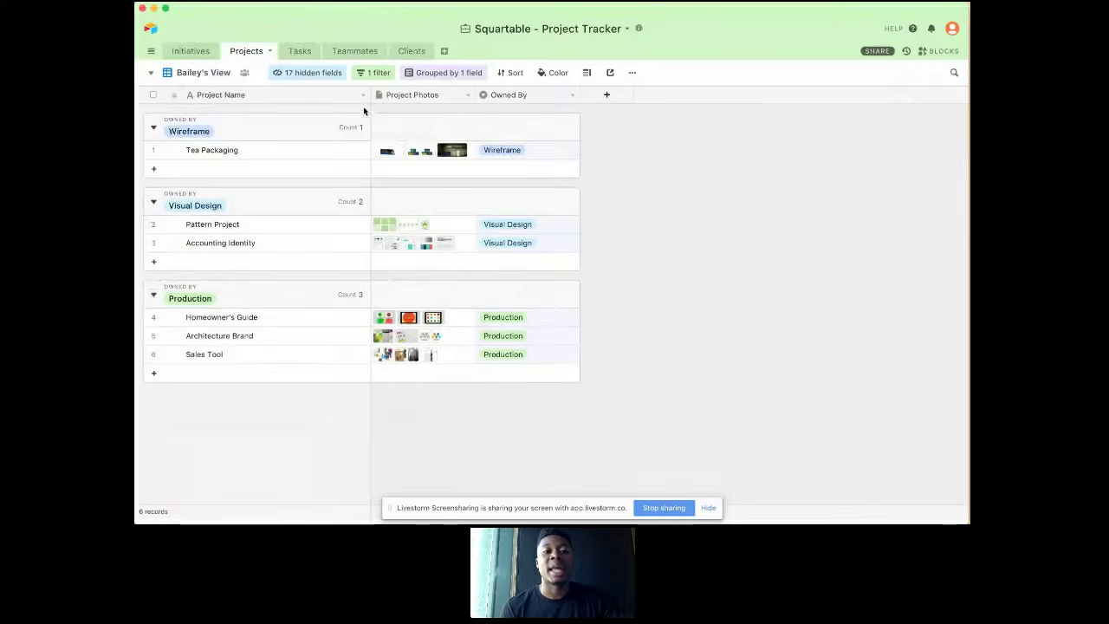
{"action": "left_click", "coordinate": [386, 74]}
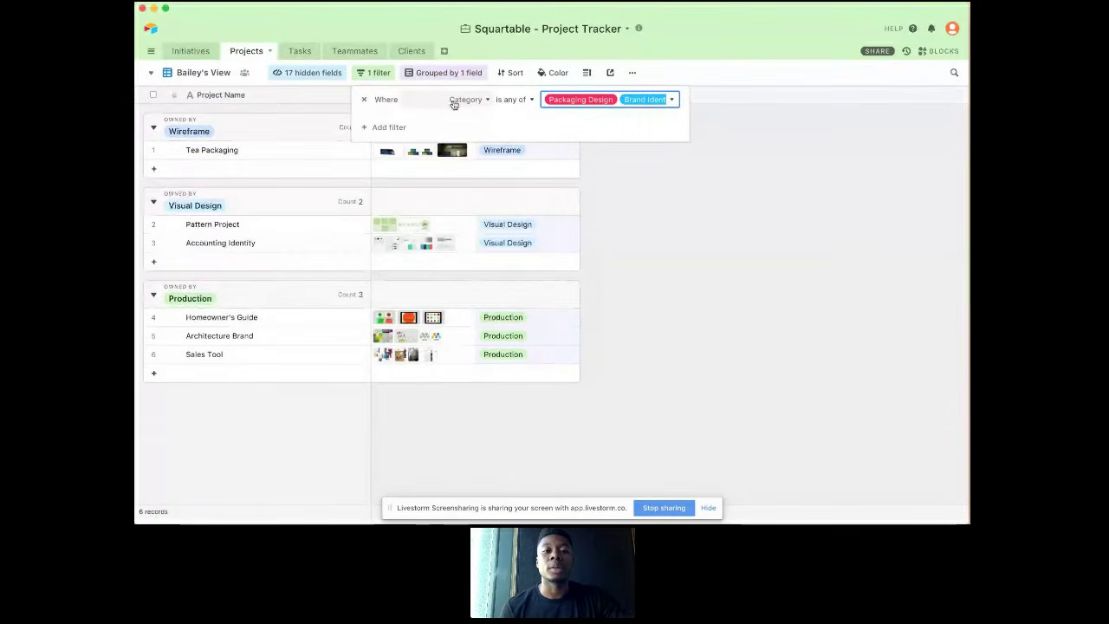
{"action": "left_click", "coordinate": [628, 101]}
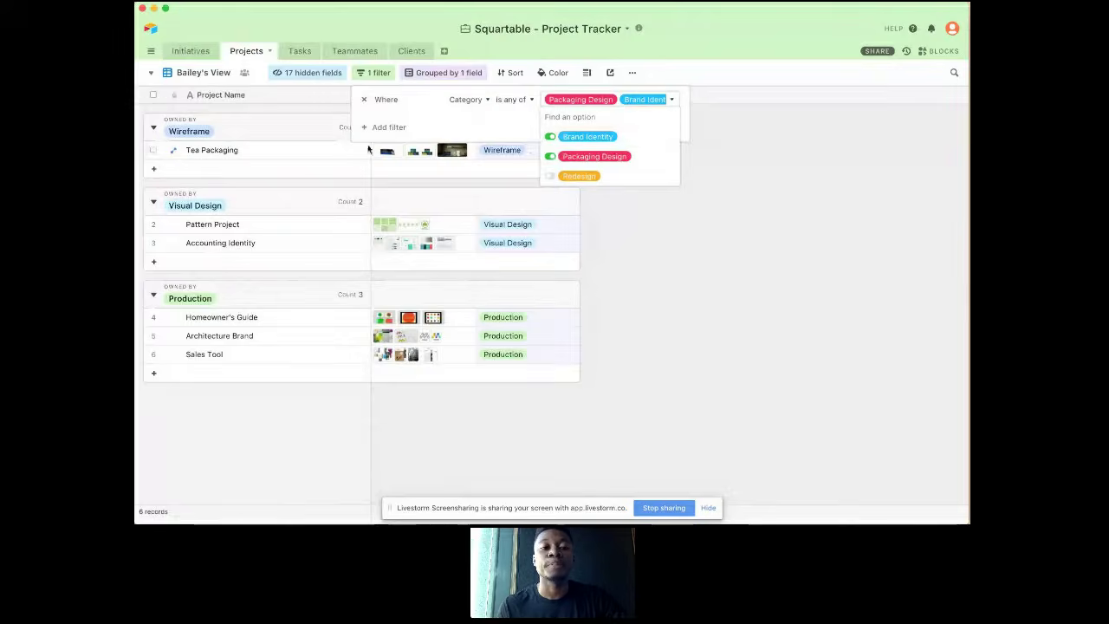
{"action": "left_click", "coordinate": [335, 148]}
{"action": "left_click", "coordinate": [338, 152]}
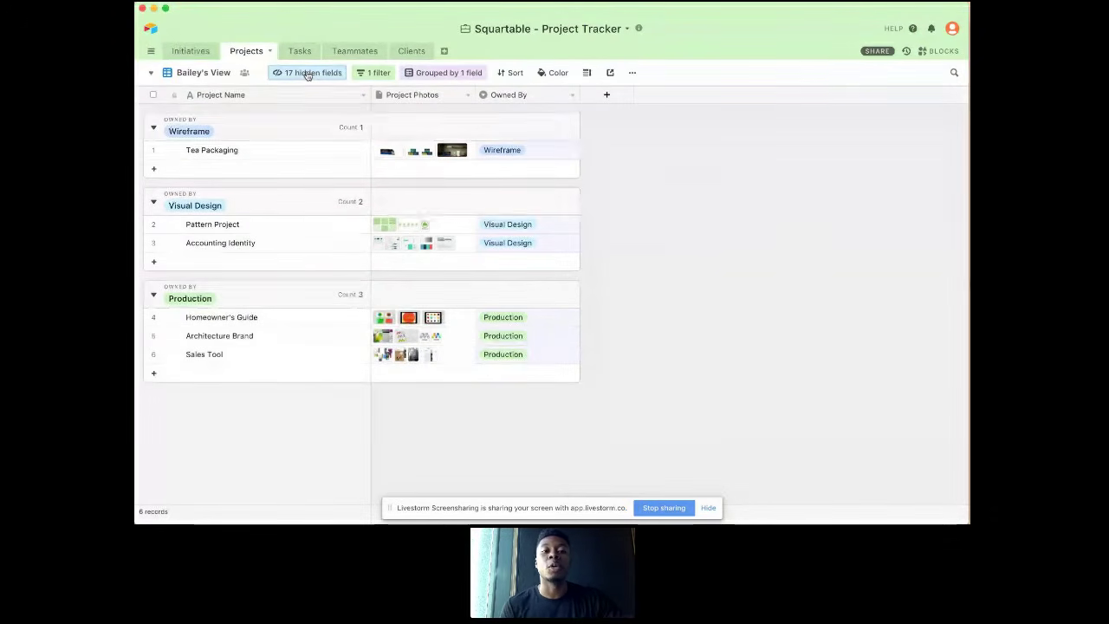
Step: Reorder the grid's fields so Owned By comes before Project Photos, and review the list of hidden fields
{"action": "left_click_drag", "start_coordinate": [520, 94], "coordinate": [432, 102]}
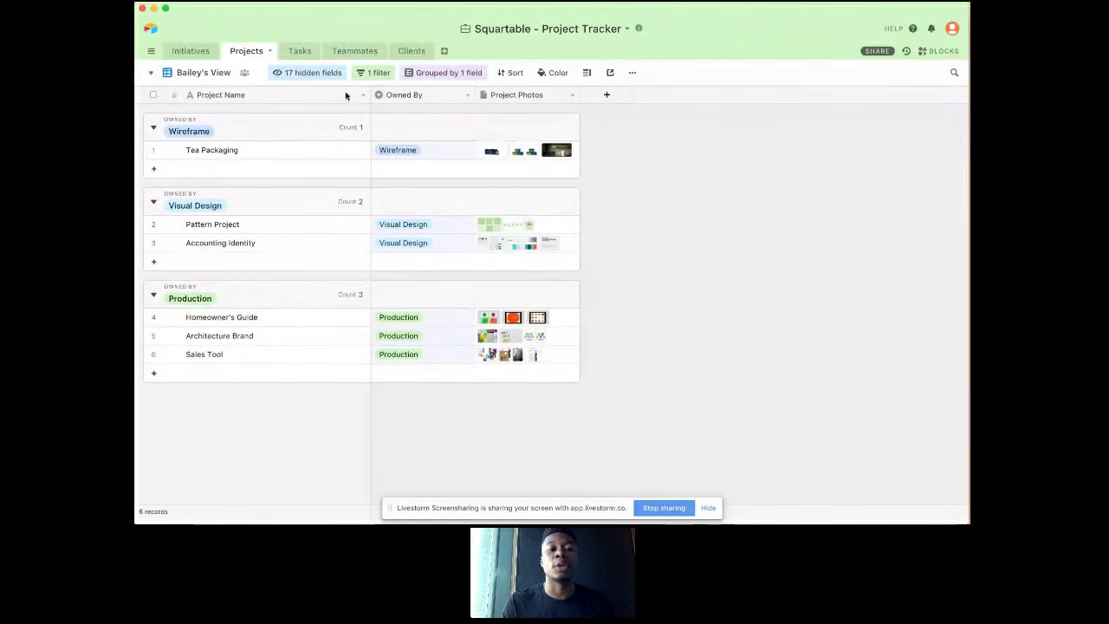
{"action": "left_click", "coordinate": [327, 75]}
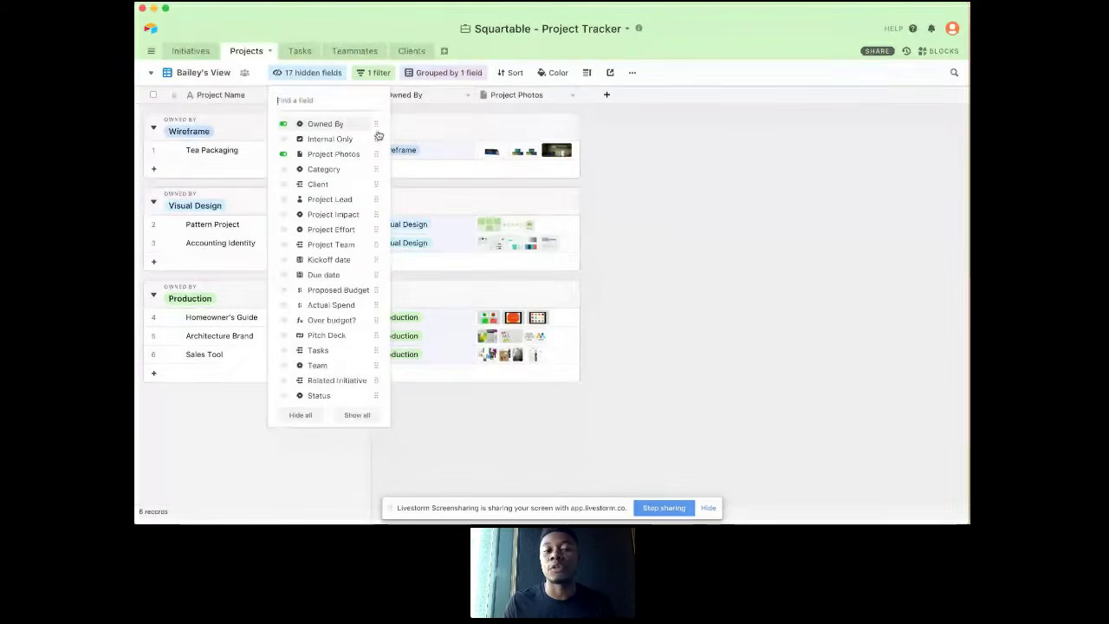
{"action": "left_click", "coordinate": [437, 147]}
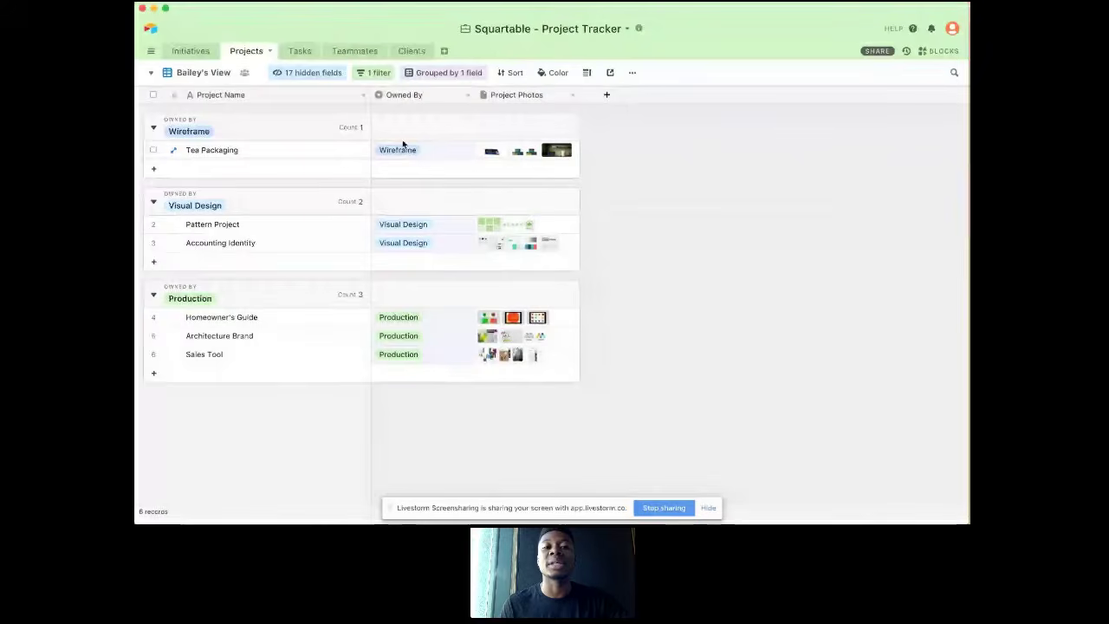
Step: Open the project lead's calendar view based on the Due date field and look over the view types available to add
{"action": "left_click", "coordinate": [219, 73]}
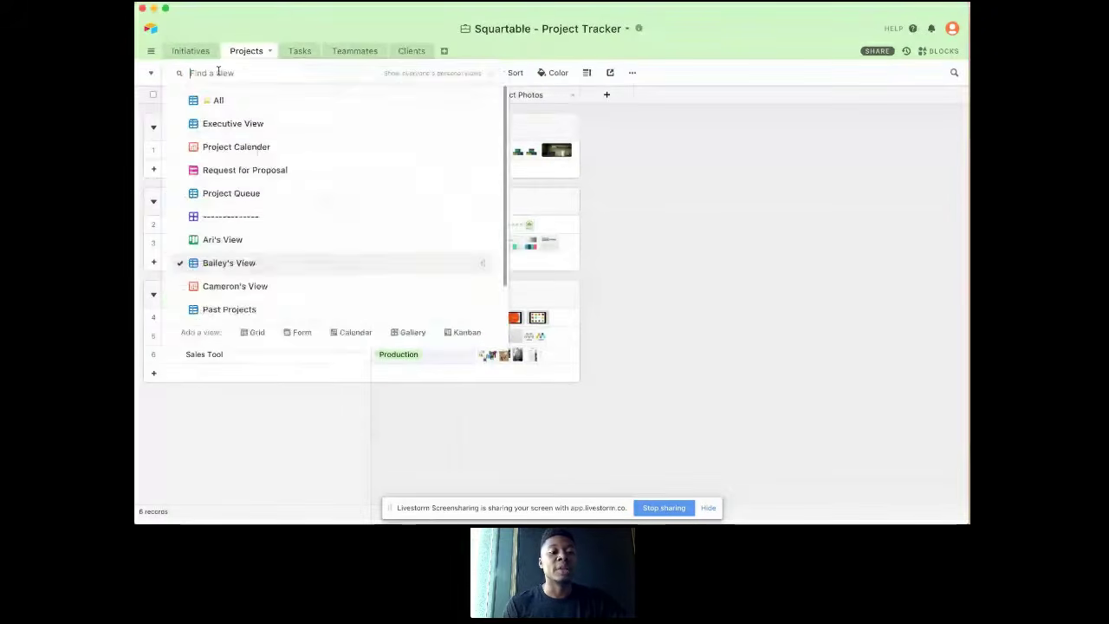
{"action": "left_click", "coordinate": [252, 285]}
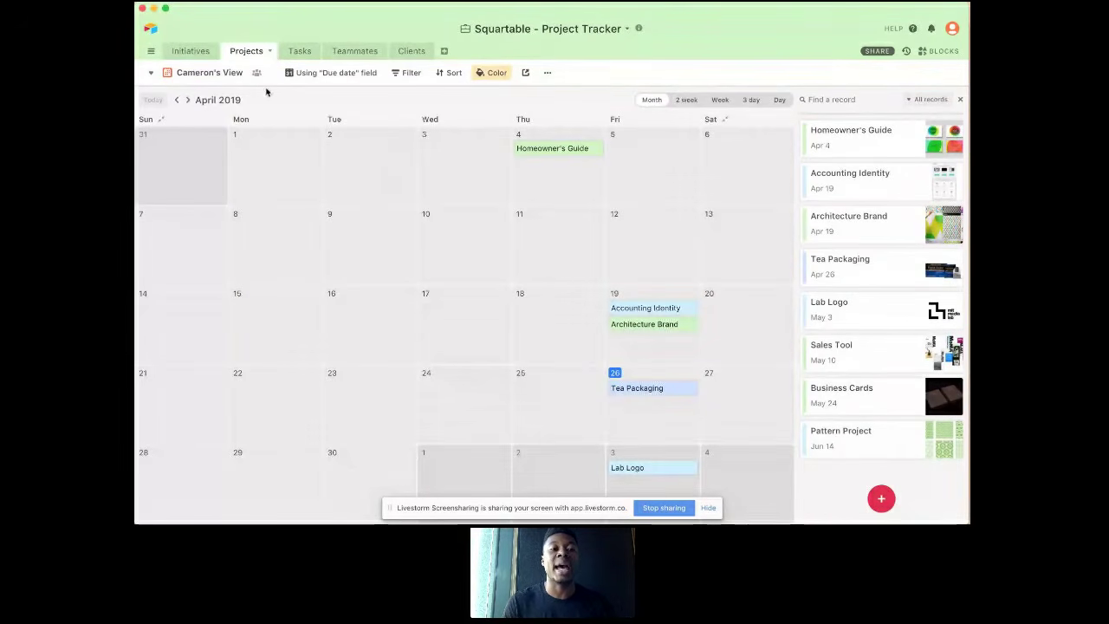
{"action": "left_click", "coordinate": [209, 72]}
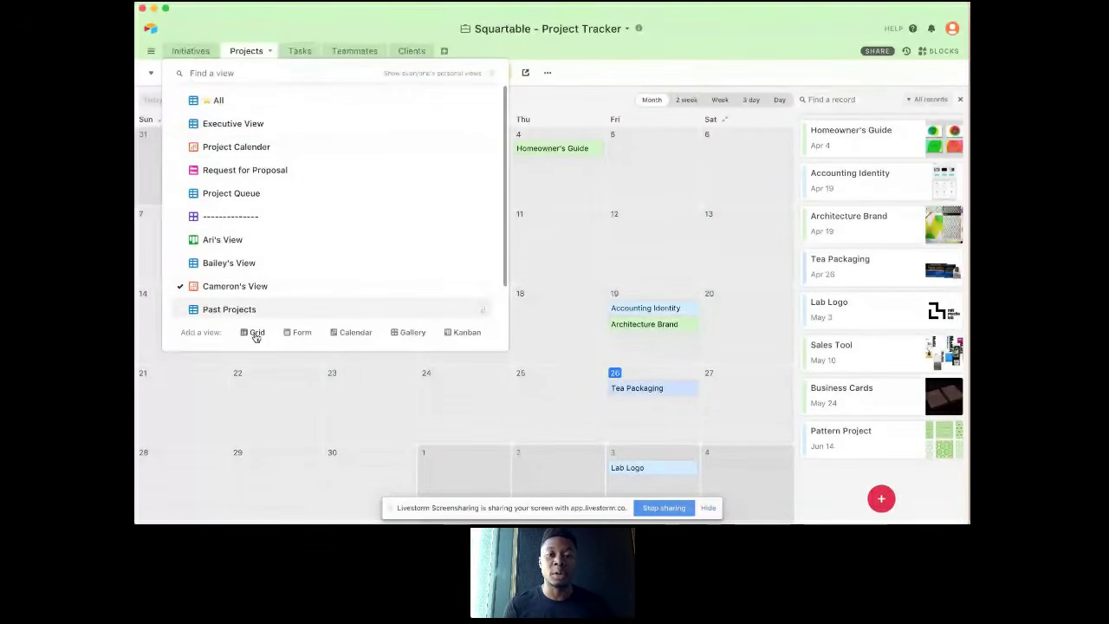
{"action": "mouse_move", "coordinate": [257, 337]}
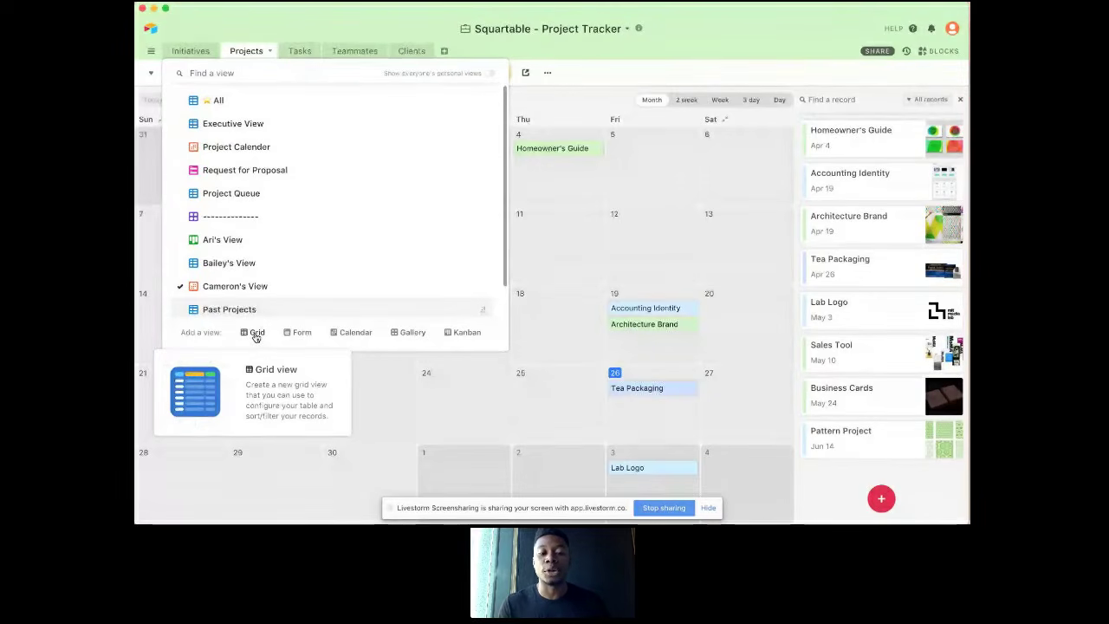
{"action": "left_click", "coordinate": [590, 97]}
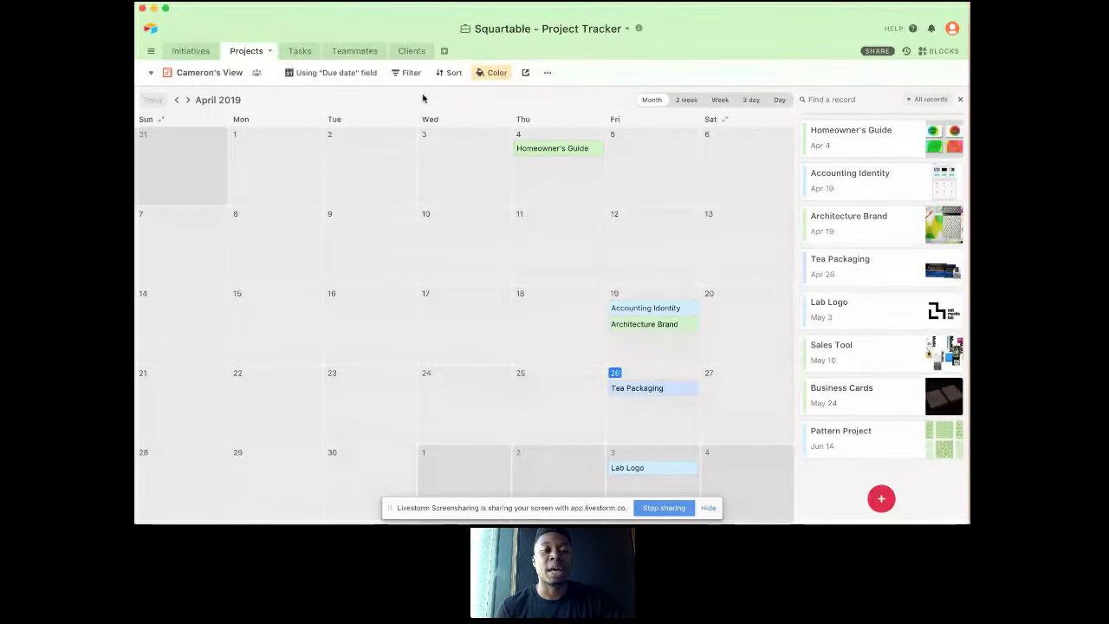
Step: Set the calendar's date range from Kickoff date to Due date, and extend the Homeowner's Guide project through April 5
{"action": "left_click", "coordinate": [333, 73]}
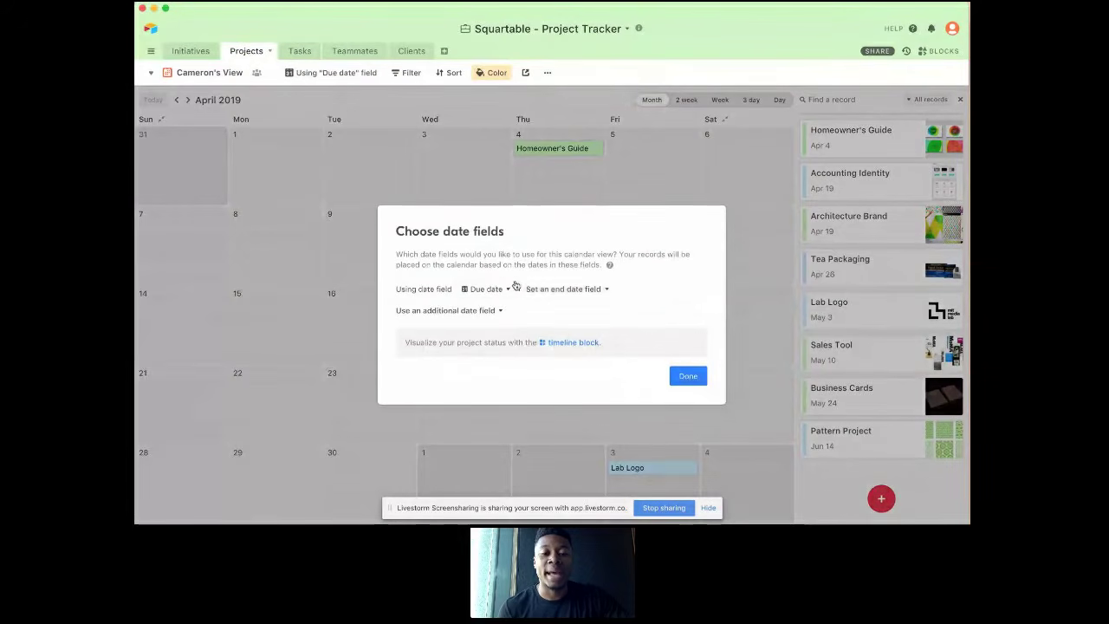
{"action": "left_click", "coordinate": [487, 289]}
{"action": "left_click", "coordinate": [492, 344]}
{"action": "left_click", "coordinate": [557, 289]}
{"action": "left_click", "coordinate": [566, 328]}
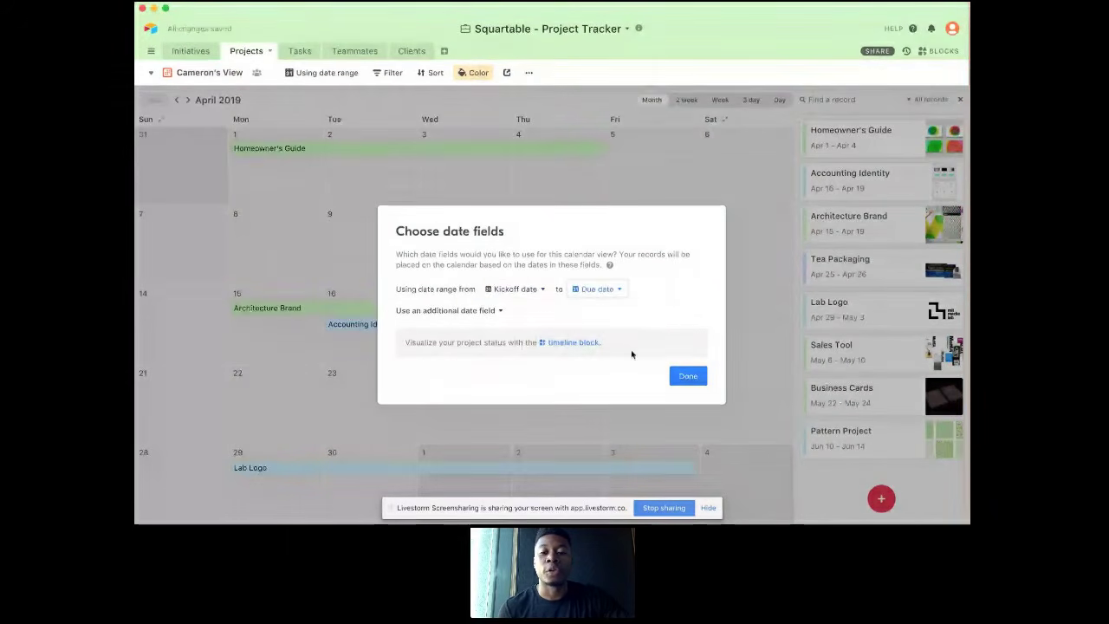
{"action": "left_click", "coordinate": [688, 376]}
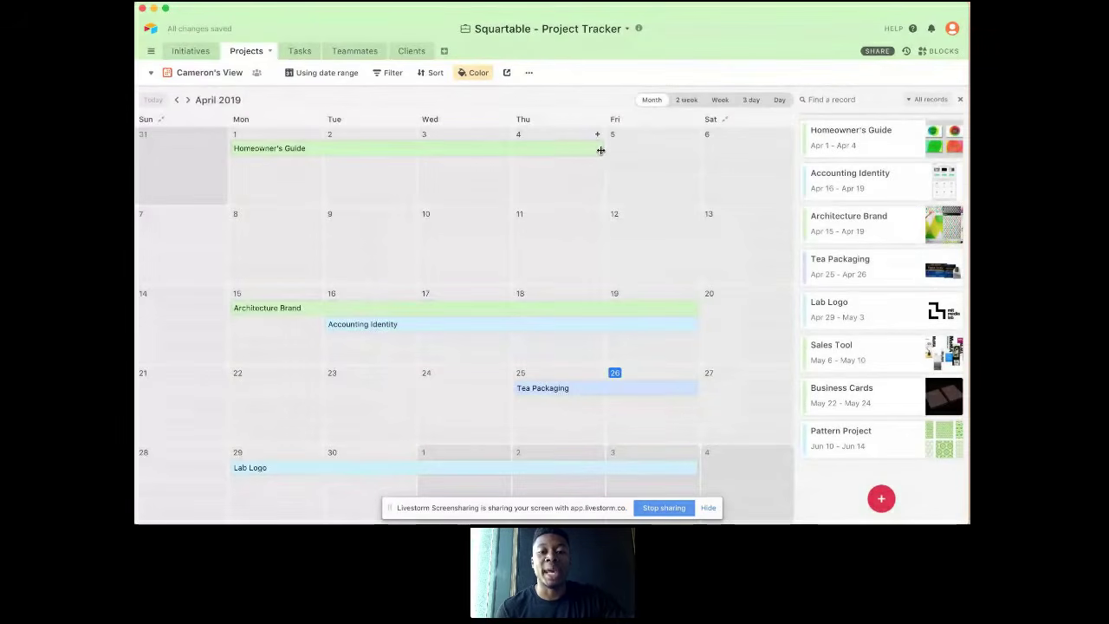
{"action": "left_click_drag", "start_coordinate": [600, 150], "coordinate": [647, 157]}
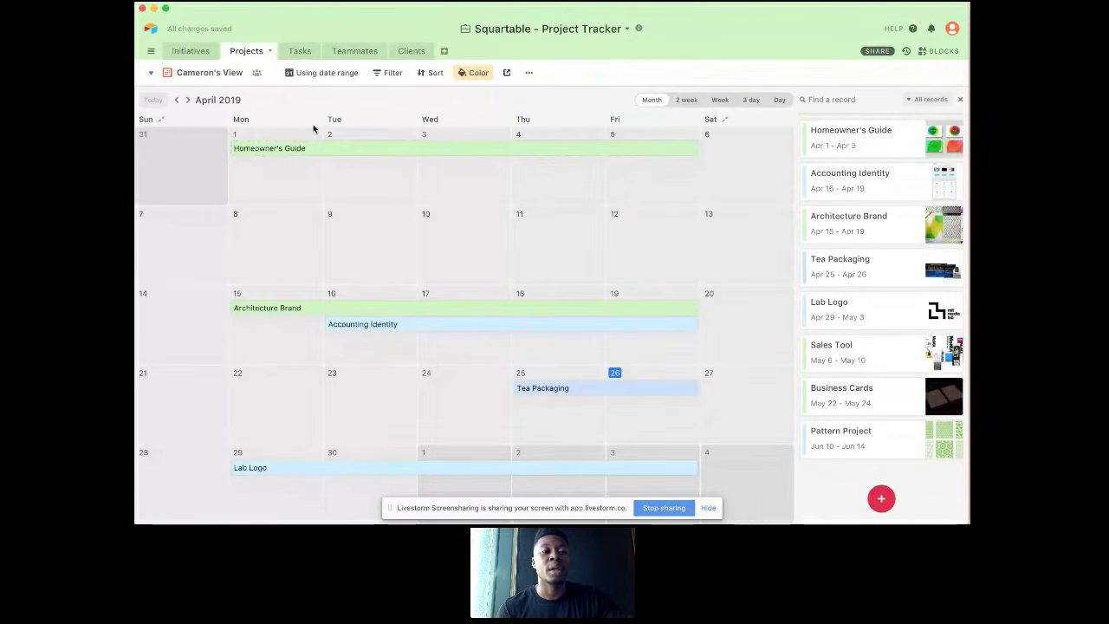
Step: Open the All grid view of the Projects table and look across its fields, from Status through the budget fields
{"action": "left_click", "coordinate": [217, 74]}
{"action": "scroll", "coordinate": [247, 99], "scroll_direction": "up", "scroll_amount": 1}
{"action": "left_click", "coordinate": [240, 102]}
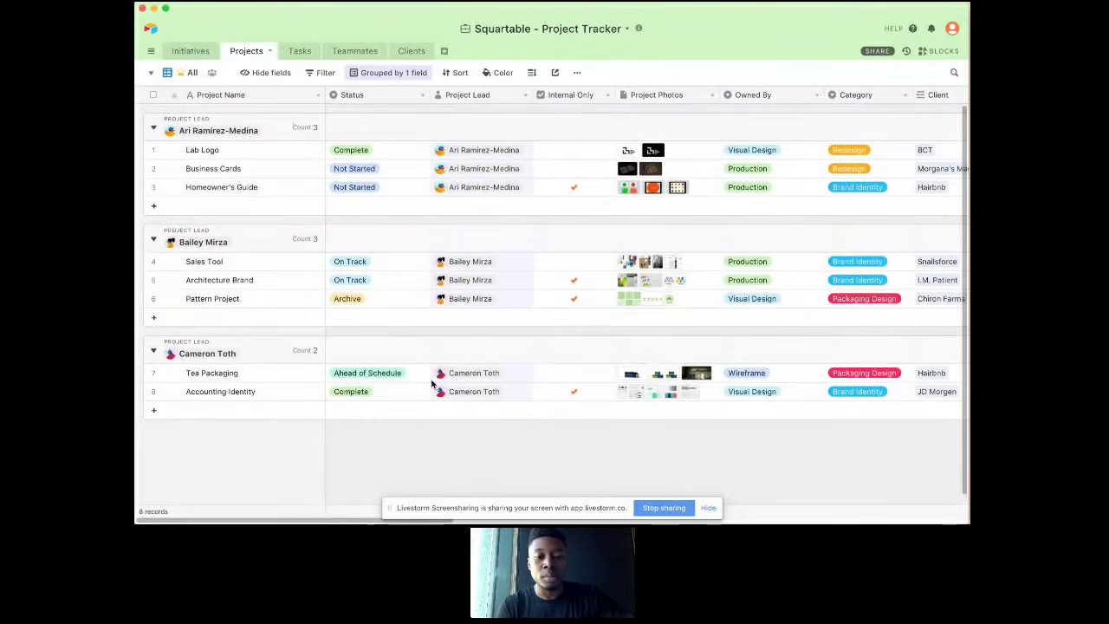
{"action": "scroll", "coordinate": [425, 384], "scroll_direction": "right", "scroll_amount": 2}
{"action": "scroll", "coordinate": [432, 384], "scroll_direction": "right", "scroll_amount": 10}
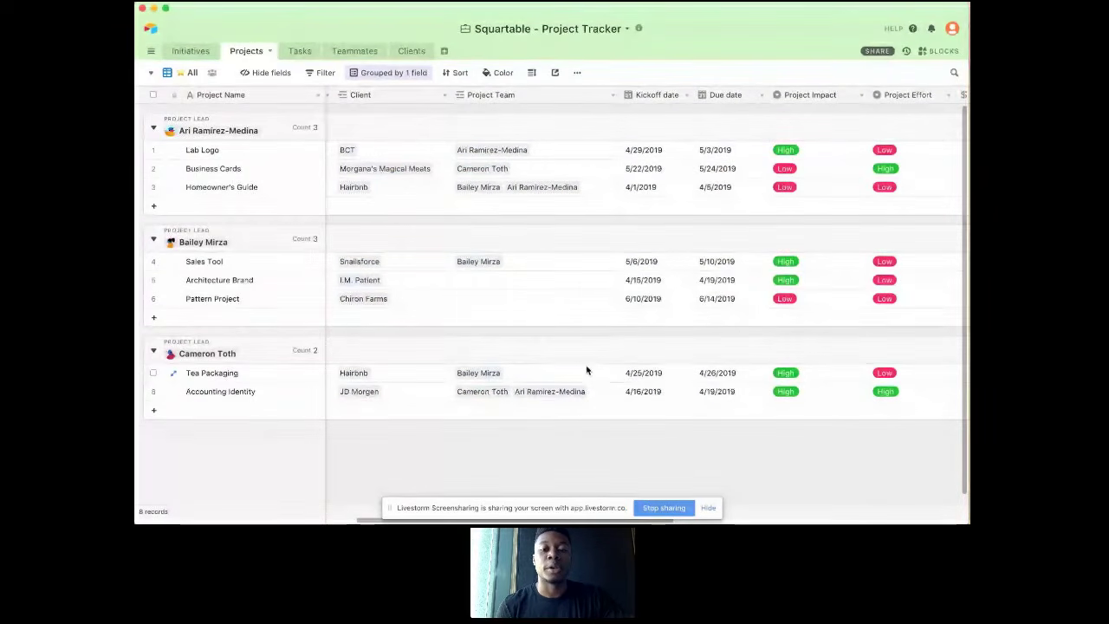
{"action": "scroll", "coordinate": [466, 360], "scroll_direction": "right", "scroll_amount": 10}
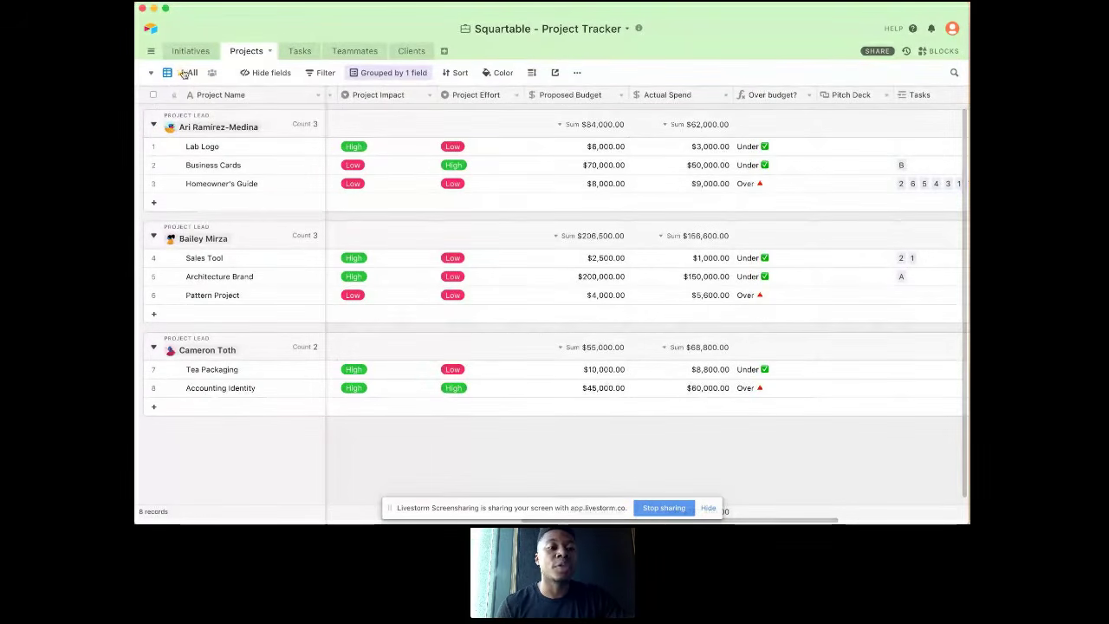
Step: Compare the project lead's calendar view with the All grid view, reviewing the grid's fields through to Related Initiative
{"action": "left_click", "coordinate": [191, 75]}
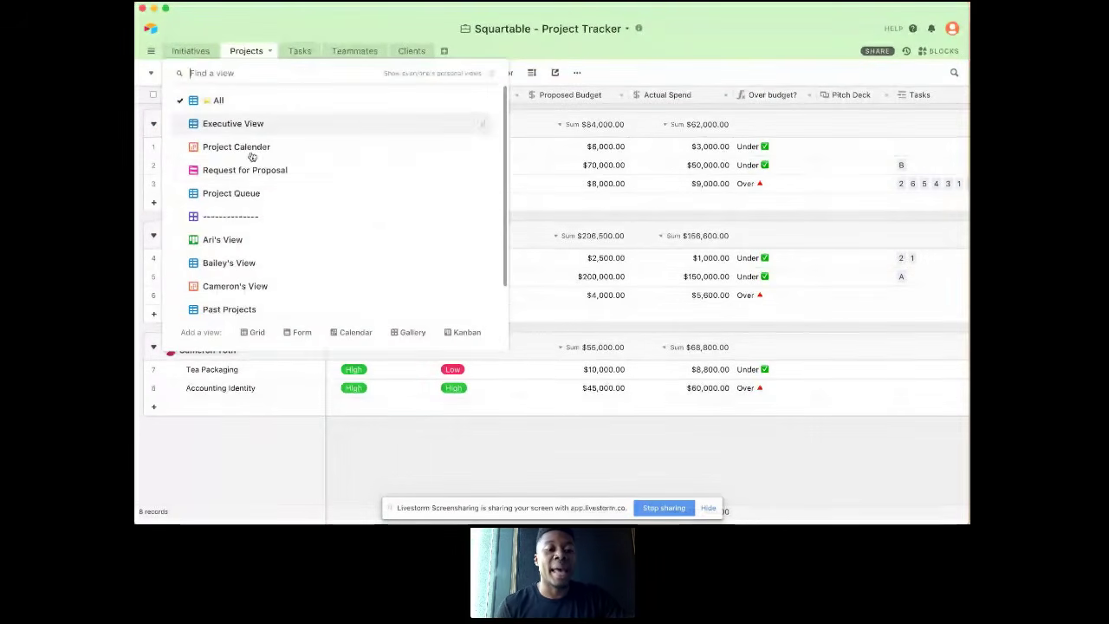
{"action": "left_click", "coordinate": [248, 284]}
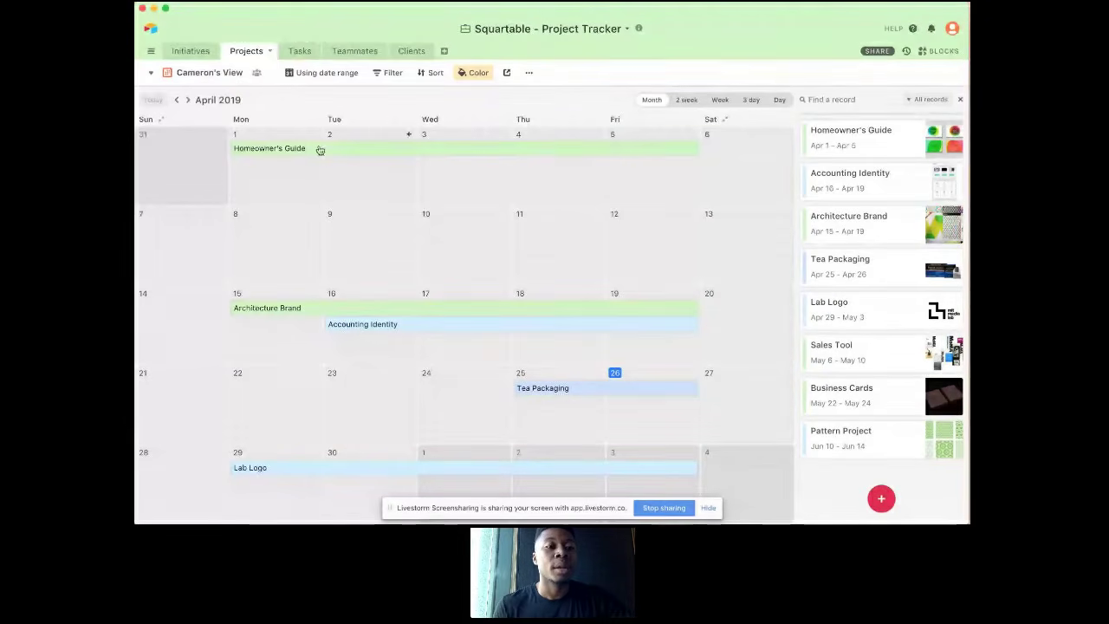
{"action": "left_click", "coordinate": [210, 76]}
{"action": "left_click", "coordinate": [217, 97]}
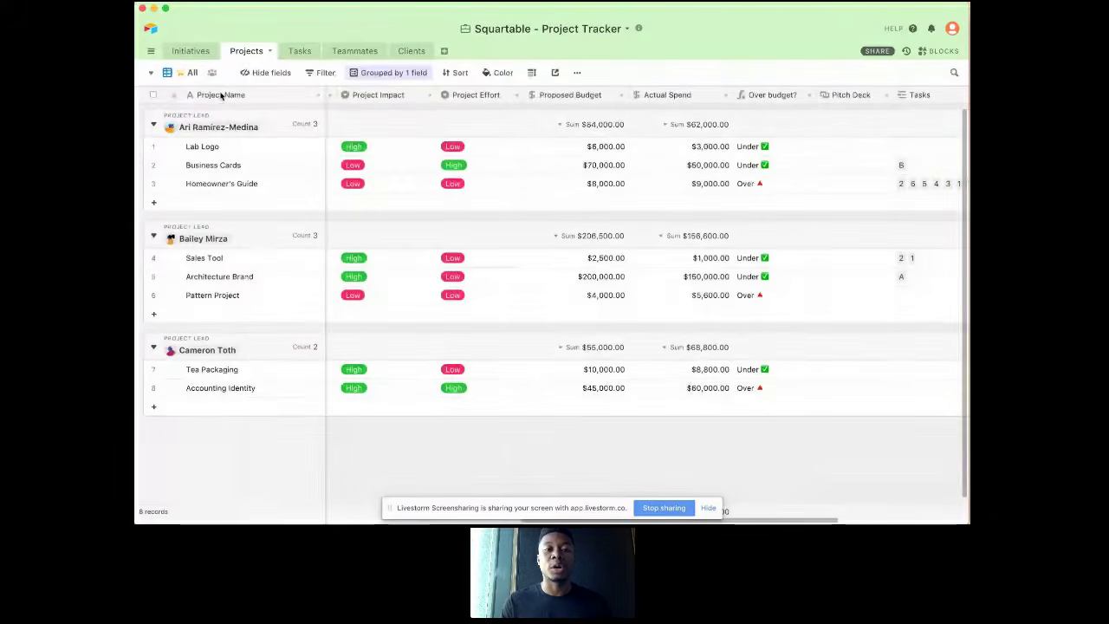
{"action": "scroll", "coordinate": [389, 133], "scroll_direction": "right", "scroll_amount": 8}
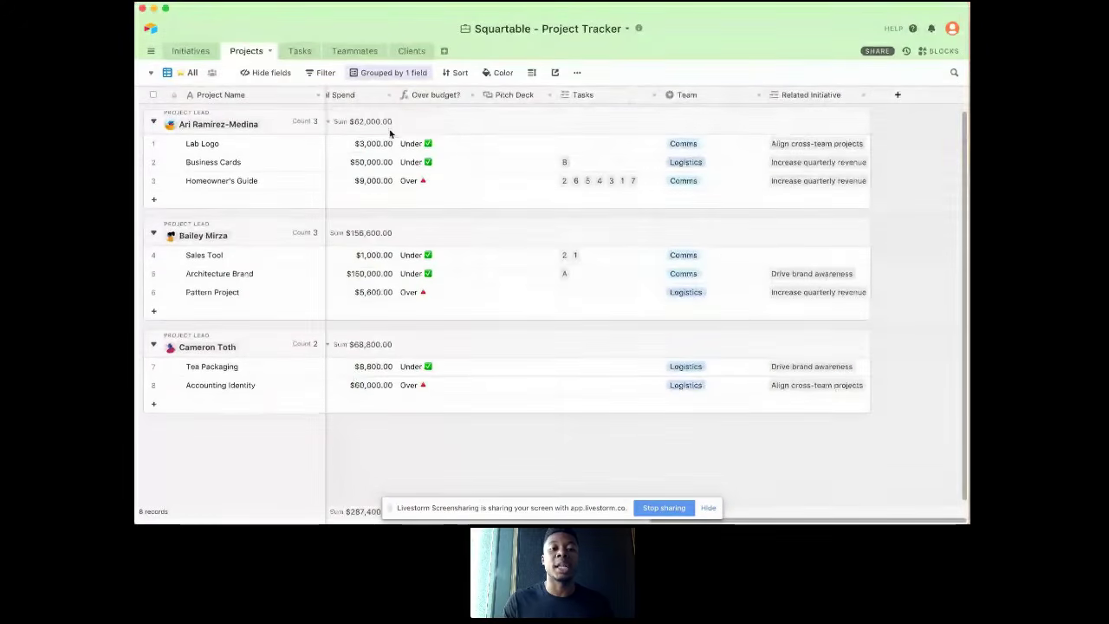
{"action": "scroll", "coordinate": [389, 133], "scroll_direction": "left", "scroll_amount": 8}
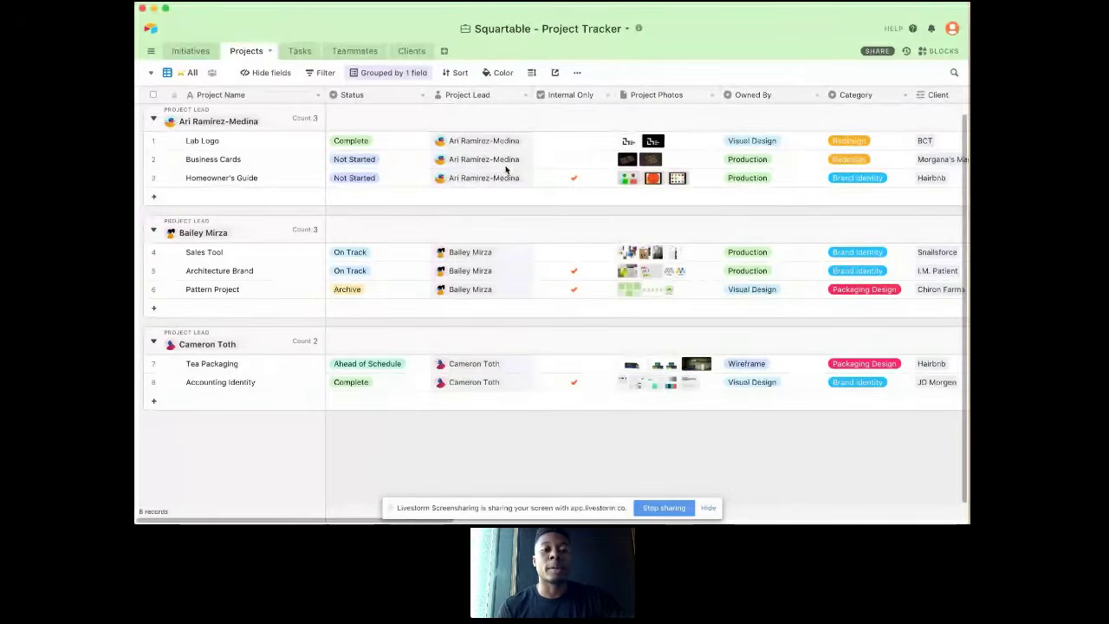
{"action": "scroll", "coordinate": [507, 170], "scroll_direction": "right", "scroll_amount": 10}
{"action": "scroll", "coordinate": [506, 170], "scroll_direction": "right", "scroll_amount": 10}
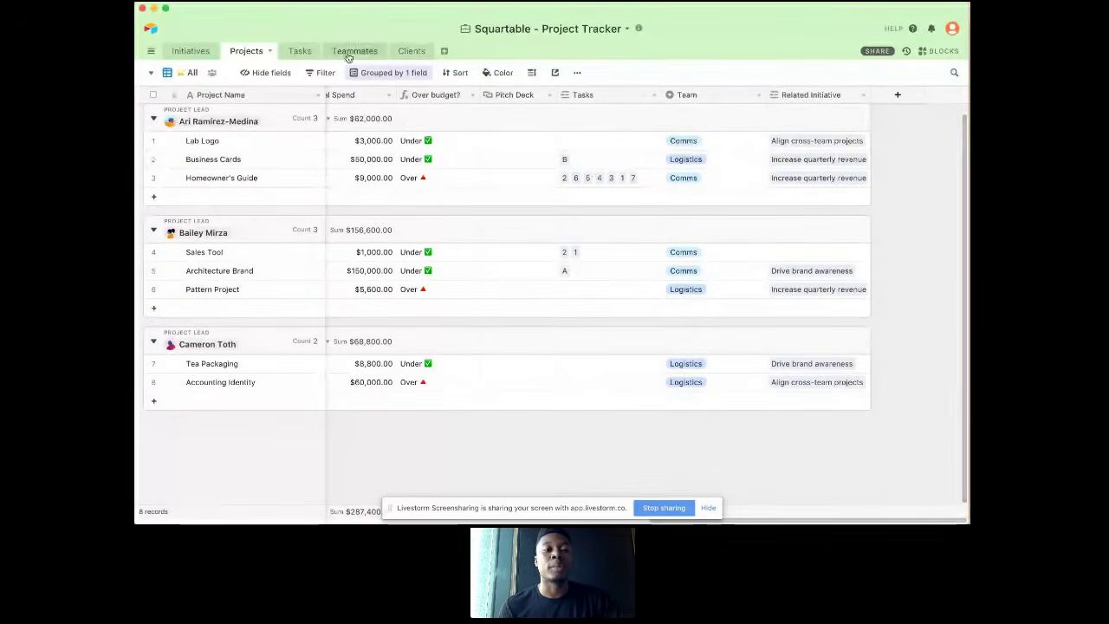
Step: Look at the Tasks table, and inspect the field type options of the Tasks link field in Projects without changing them
{"action": "left_click", "coordinate": [300, 51]}
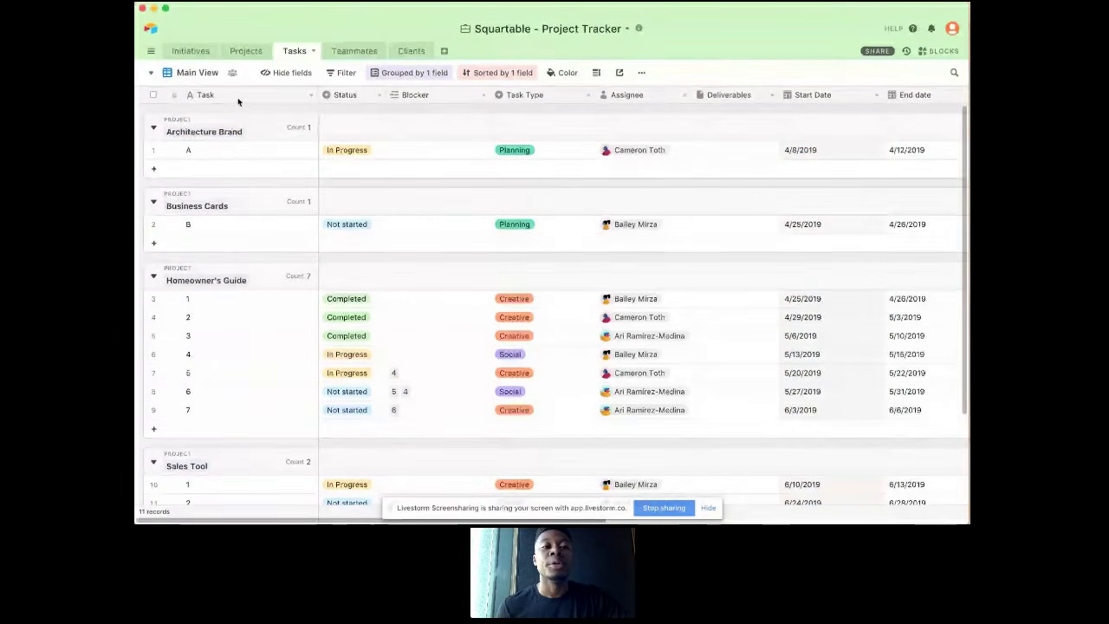
{"action": "left_click", "coordinate": [246, 52]}
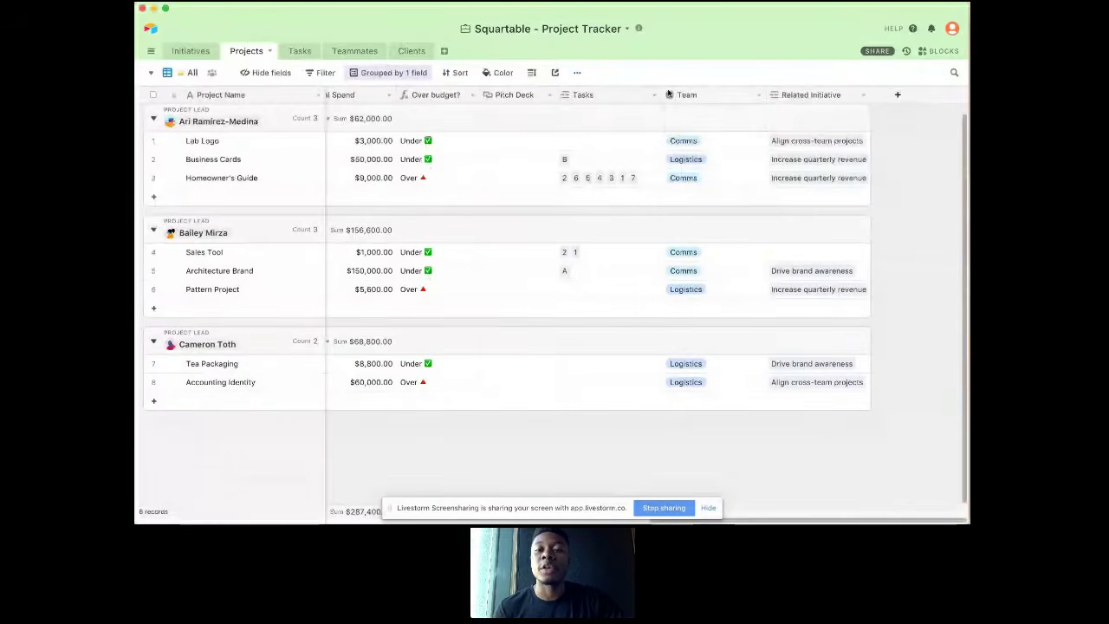
{"action": "left_click", "coordinate": [654, 96]}
{"action": "left_click", "coordinate": [639, 113]}
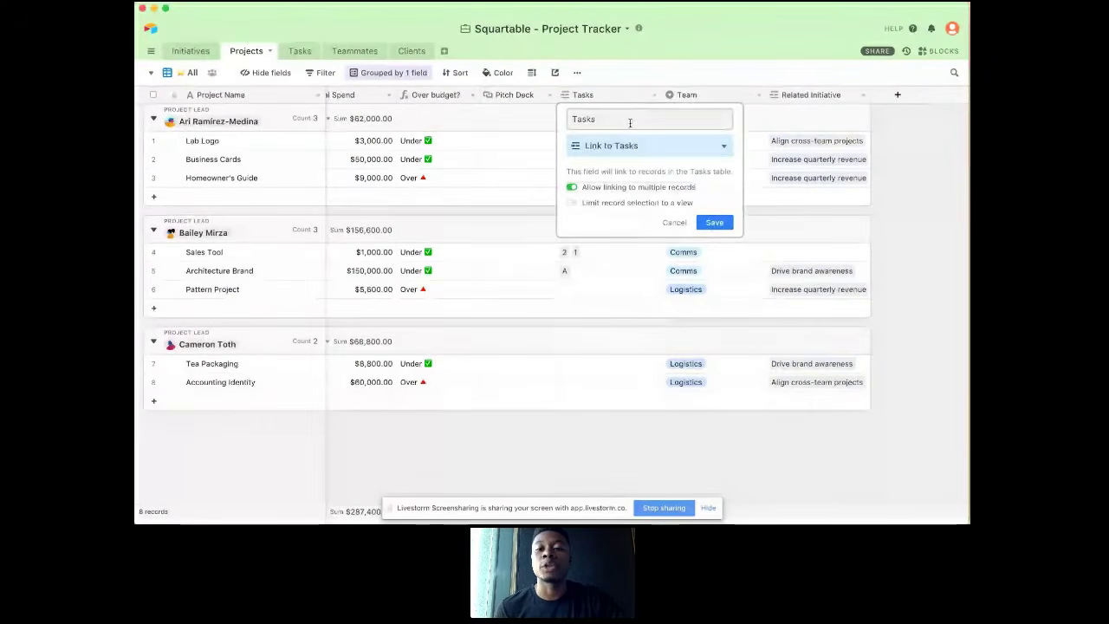
{"action": "left_click", "coordinate": [630, 148]}
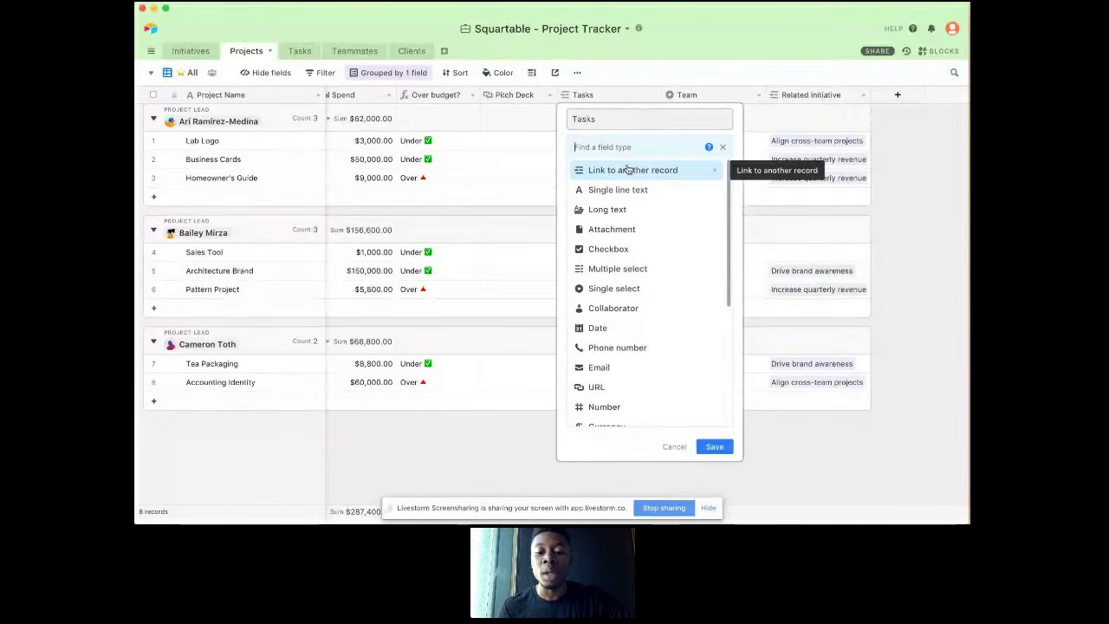
{"action": "left_click", "coordinate": [673, 446]}
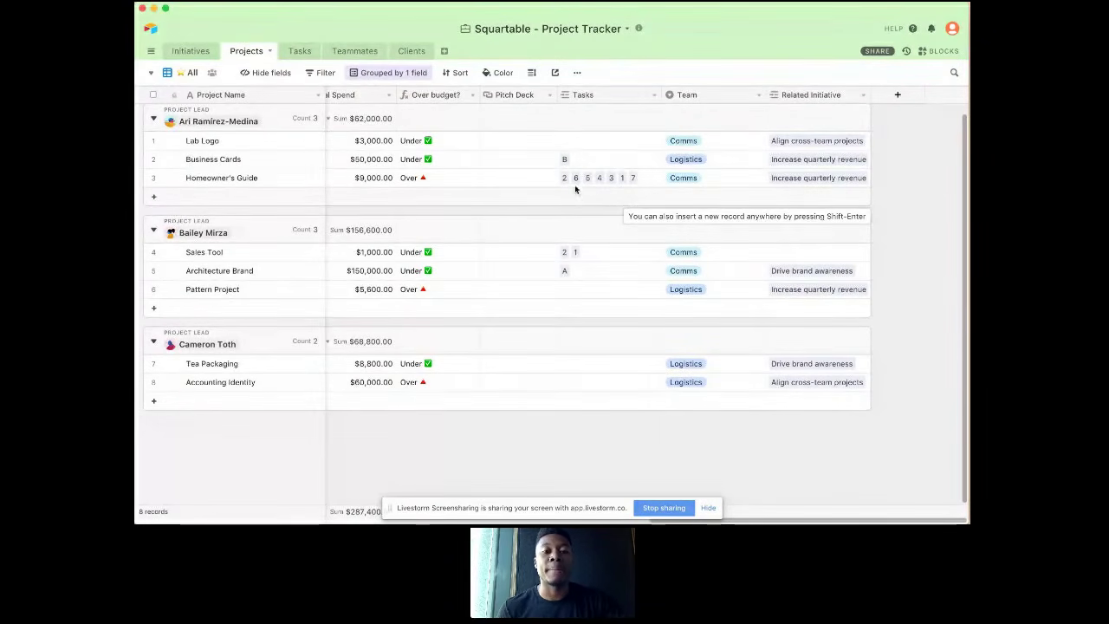
Step: Link task A to the Lab Logo project through its Tasks field, and check the link in the Tasks table's Main View
{"action": "left_click", "coordinate": [564, 144]}
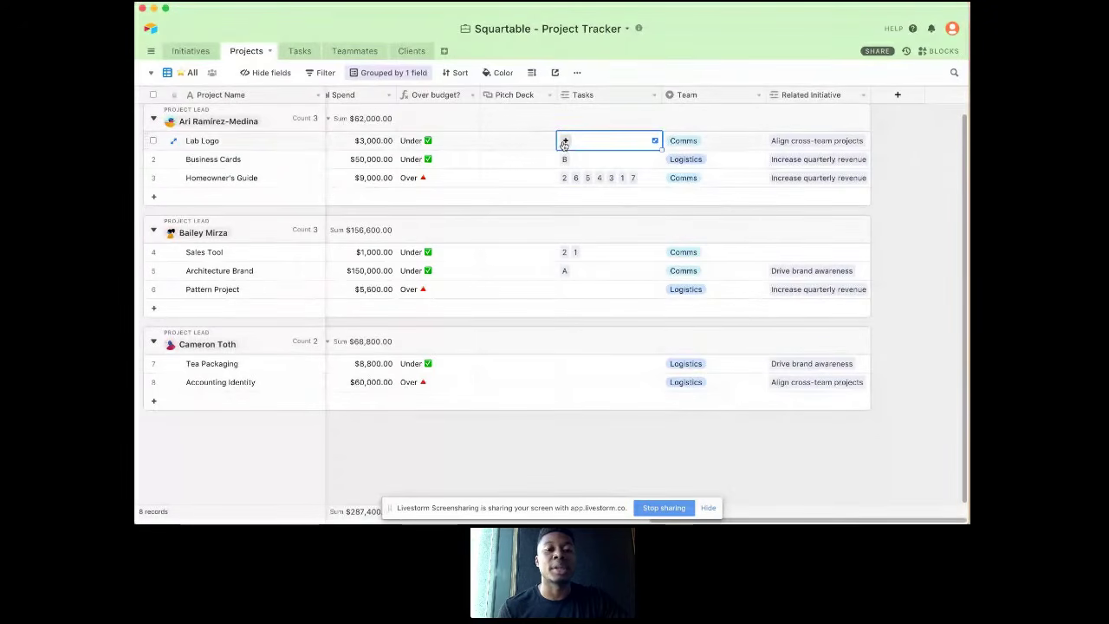
{"action": "left_click", "coordinate": [564, 142]}
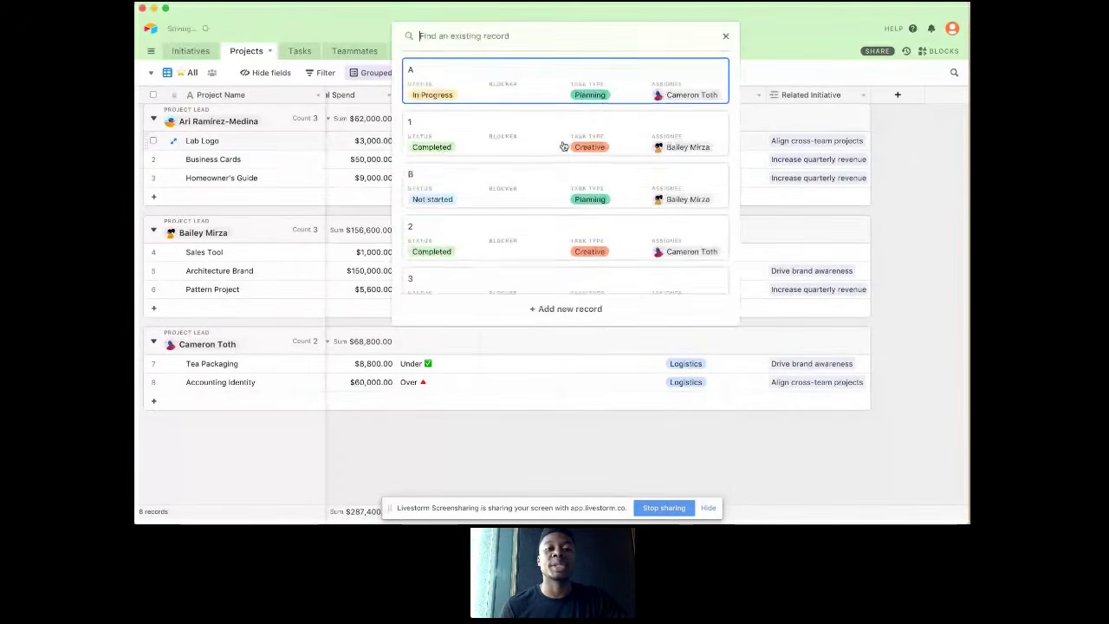
{"action": "left_click", "coordinate": [557, 89]}
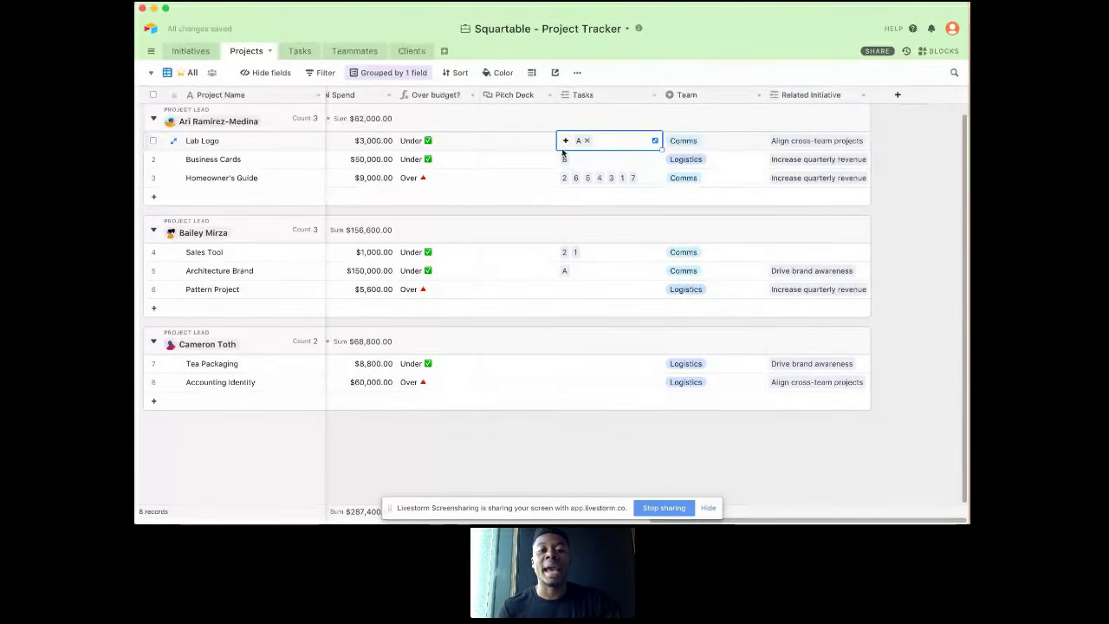
{"action": "left_click", "coordinate": [295, 54]}
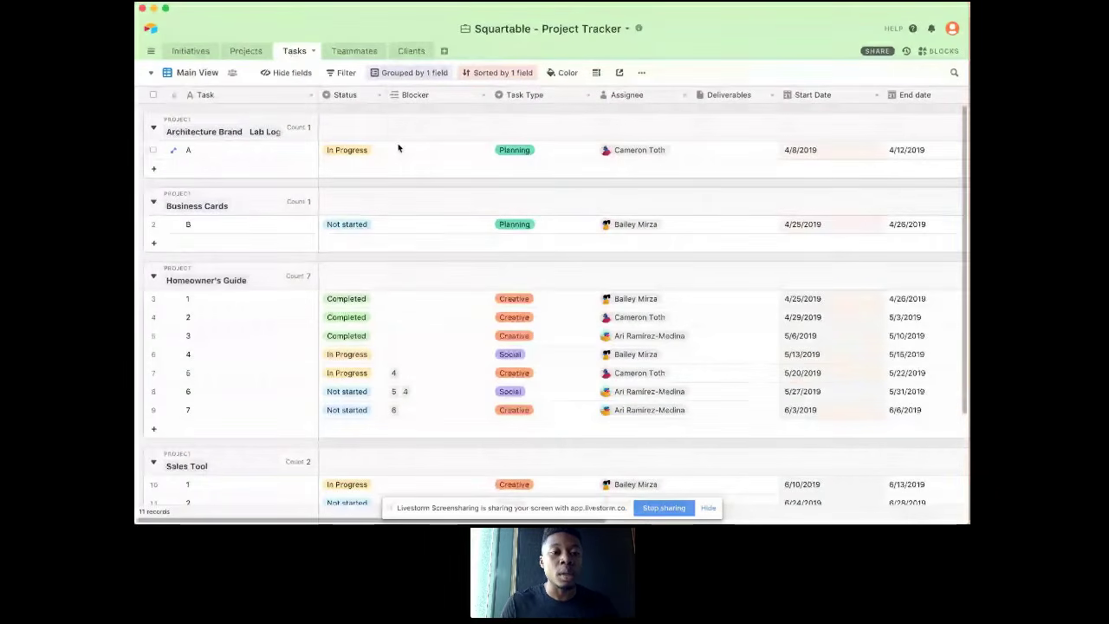
{"action": "scroll", "coordinate": [398, 144], "scroll_direction": "down", "scroll_amount": 1}
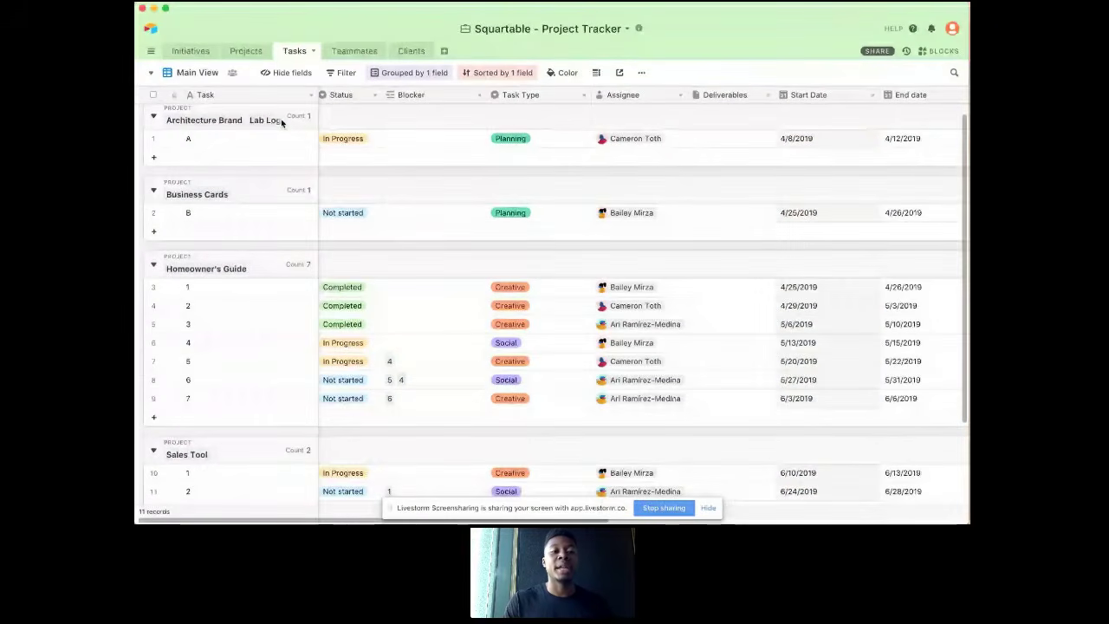
Step: Open the project lead's grid view grouped by Task Type in the Tasks table, and show its hidden Status field
{"action": "left_click", "coordinate": [204, 74]}
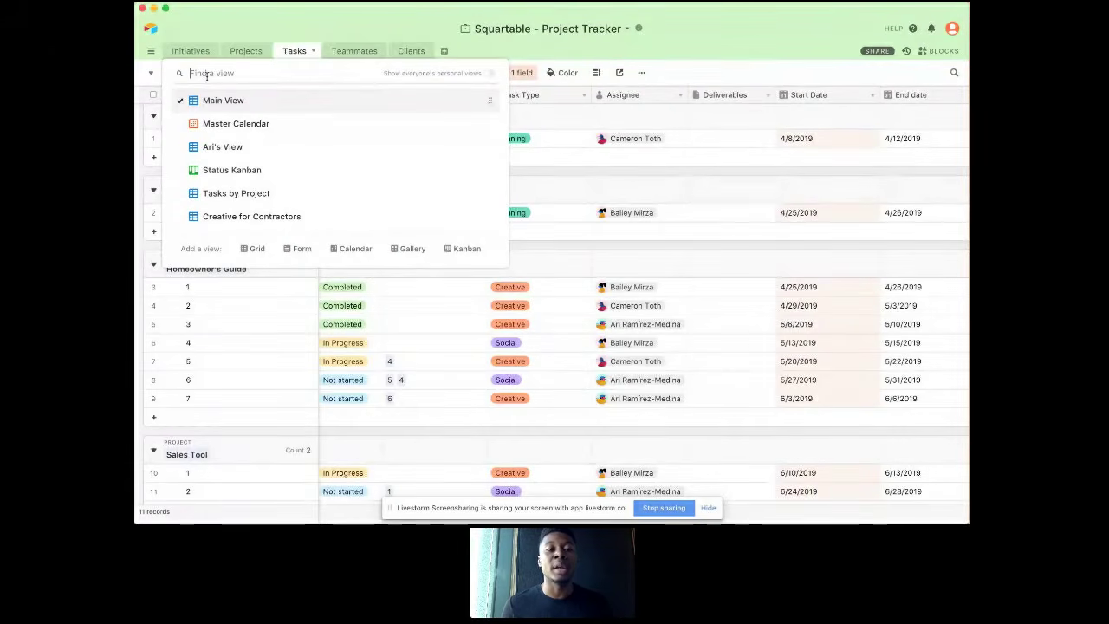
{"action": "left_click", "coordinate": [234, 147]}
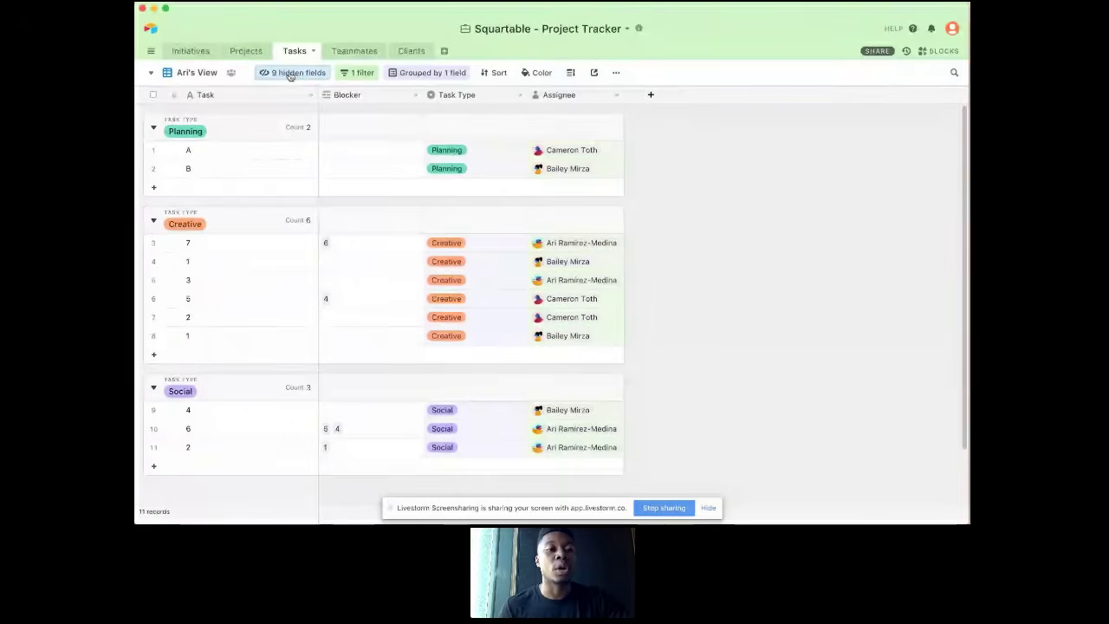
{"action": "left_click", "coordinate": [293, 73]}
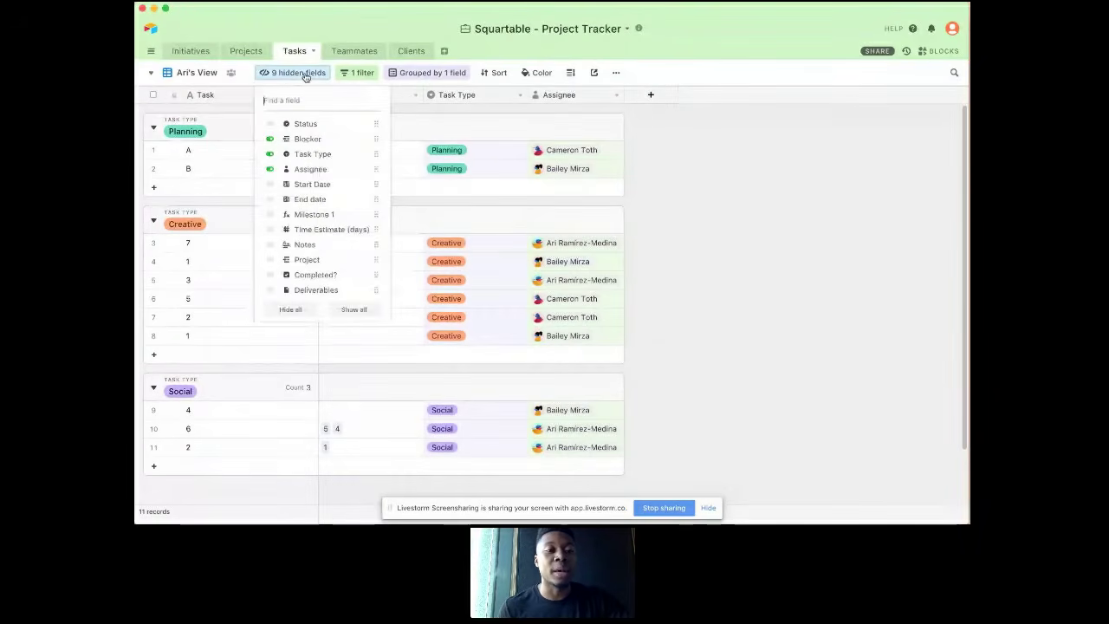
{"action": "left_click", "coordinate": [277, 124]}
{"action": "left_click", "coordinate": [428, 156]}
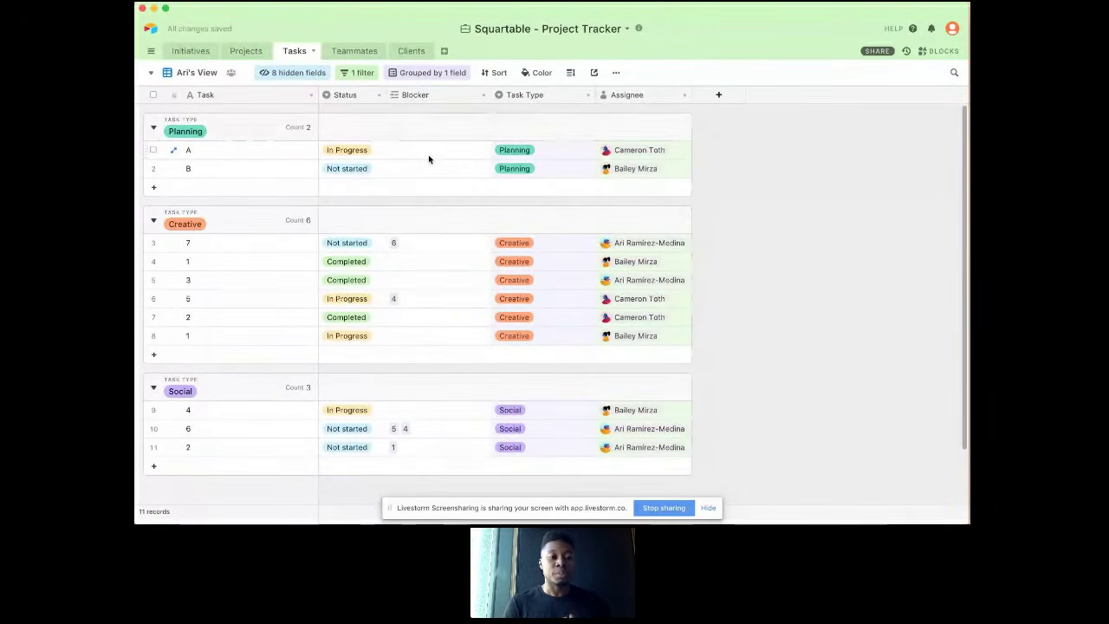
Step: Add a second filter condition to the task view: Status is any of Not started or In Progress
{"action": "left_click", "coordinate": [365, 75]}
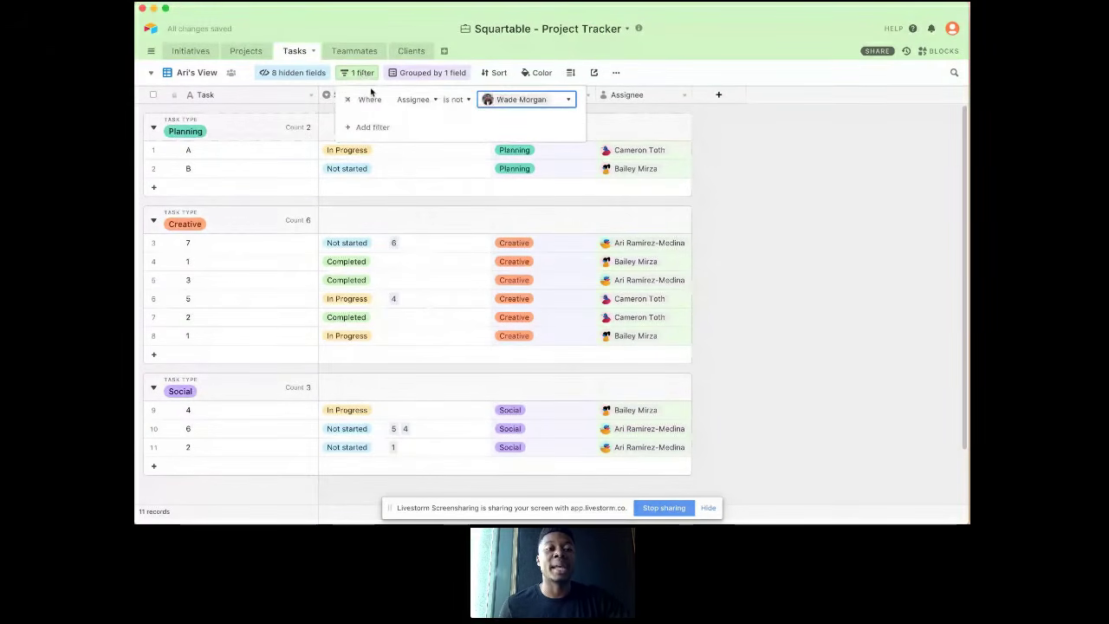
{"action": "left_click", "coordinate": [368, 148]}
{"action": "left_click", "coordinate": [364, 149]}
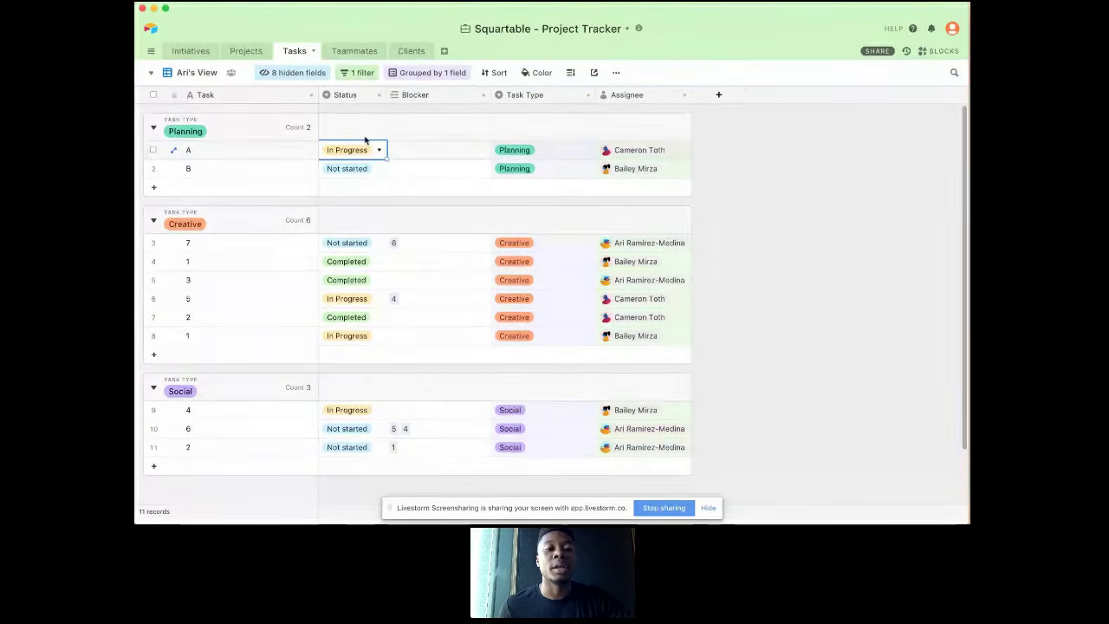
{"action": "left_click", "coordinate": [359, 73]}
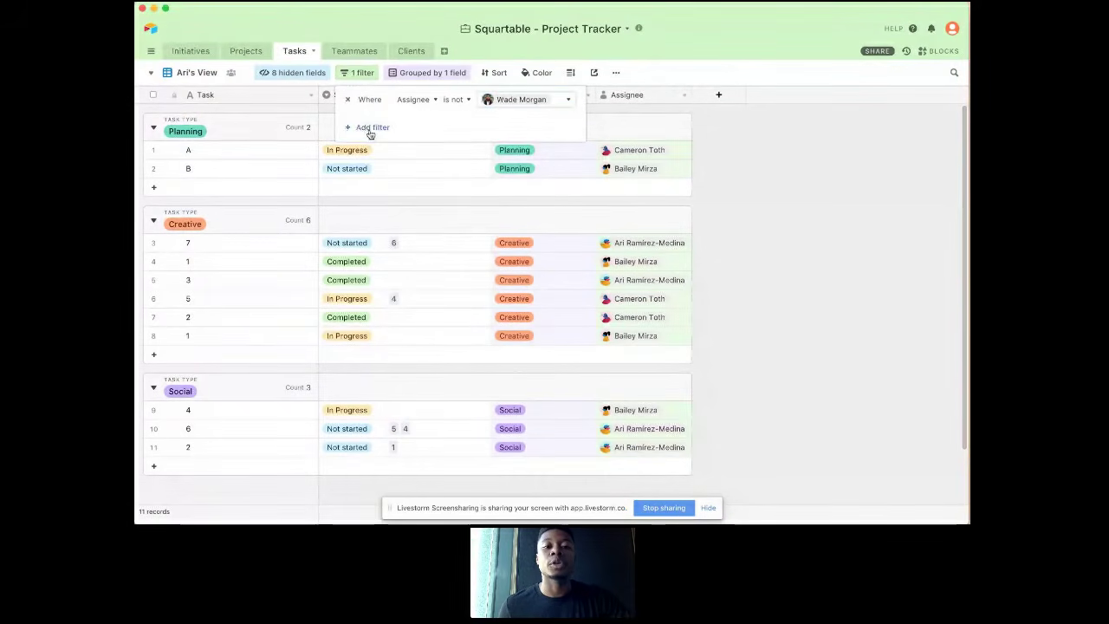
{"action": "left_click", "coordinate": [369, 129]}
{"action": "left_click", "coordinate": [417, 122]}
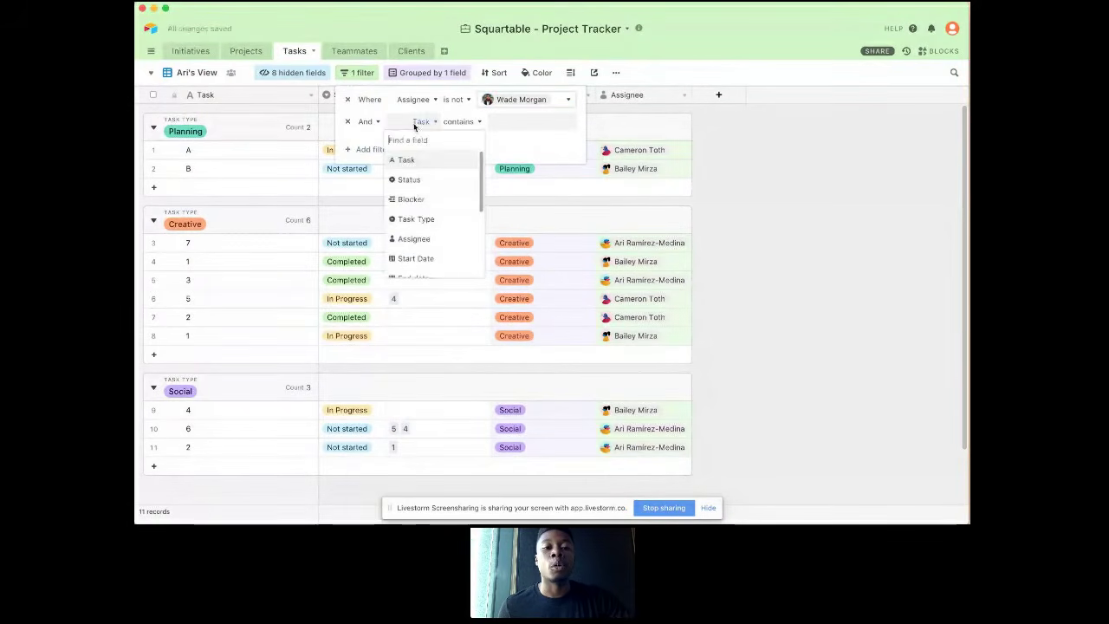
{"action": "left_click", "coordinate": [414, 179]}
{"action": "left_click", "coordinate": [456, 123]}
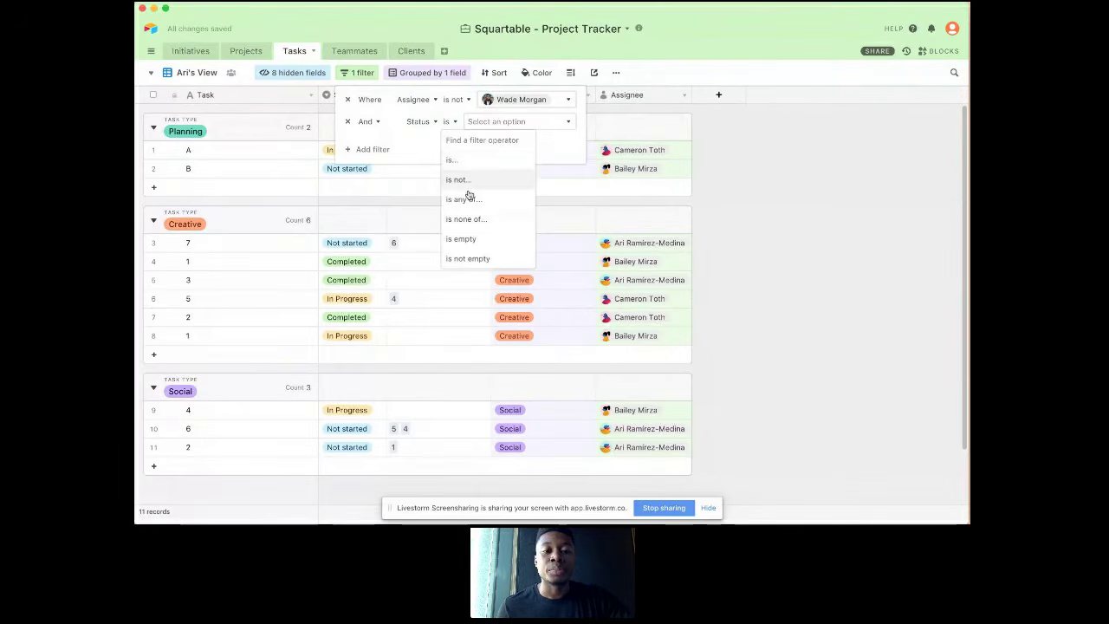
{"action": "left_click", "coordinate": [466, 198]}
{"action": "left_click", "coordinate": [543, 121]}
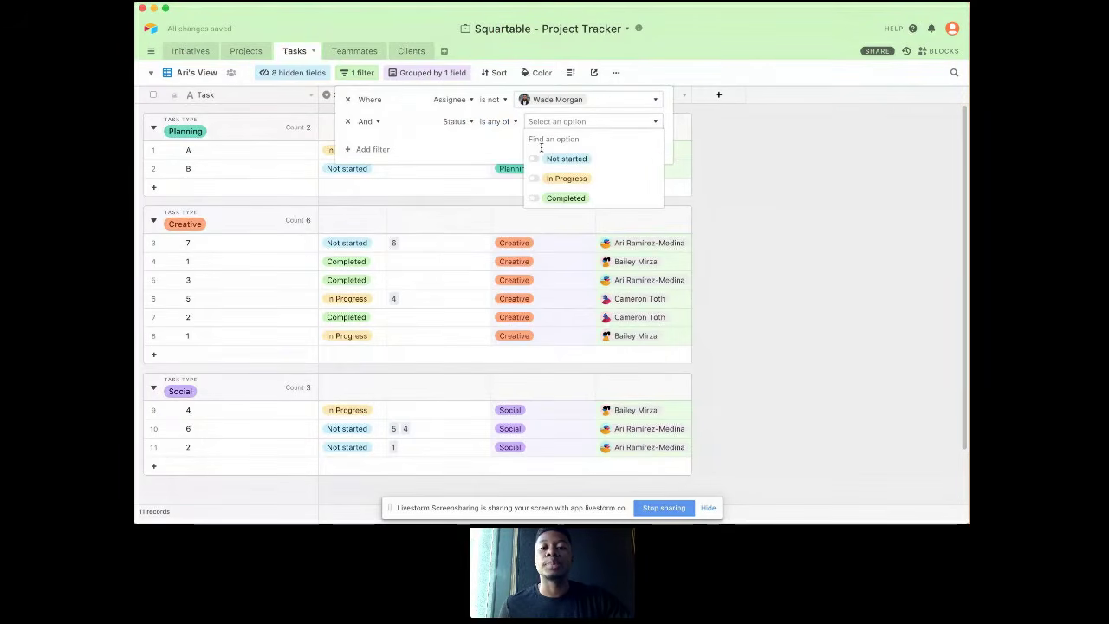
{"action": "left_click", "coordinate": [534, 159]}
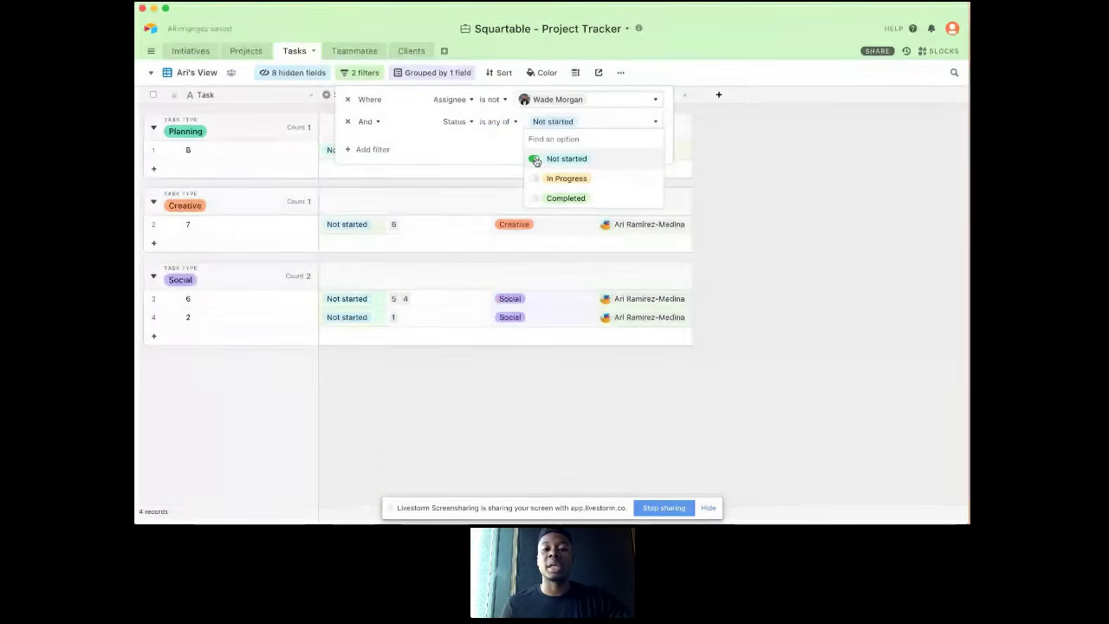
{"action": "left_click", "coordinate": [535, 180]}
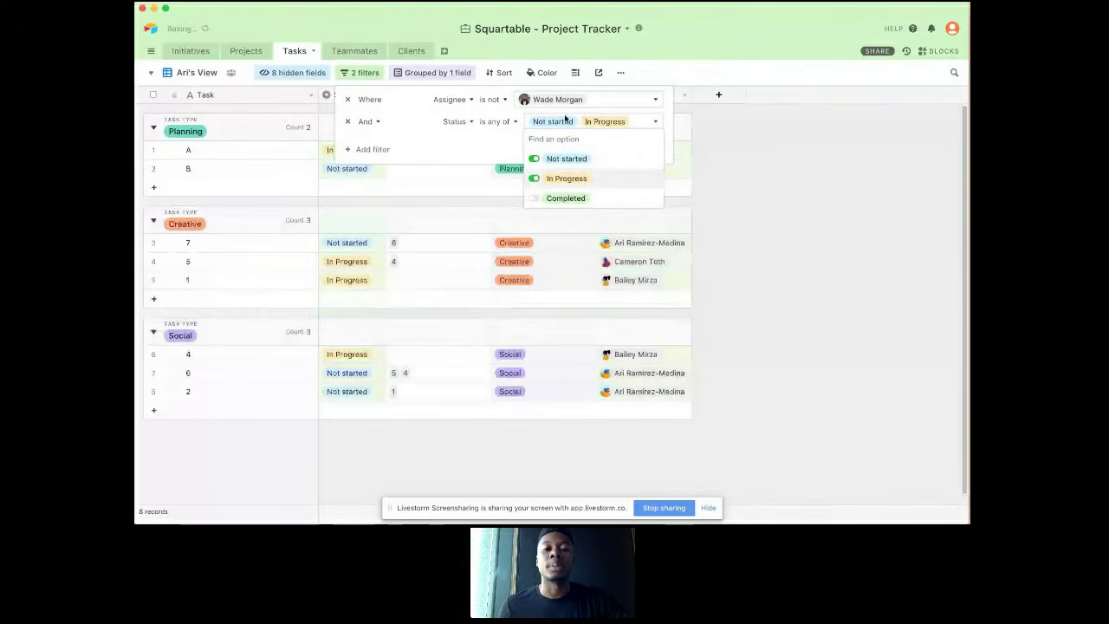
Step: Change the person in the Assignee "is not" filter to the project lead the view is named after
{"action": "left_click", "coordinate": [557, 101]}
{"action": "left_click", "coordinate": [557, 134]}
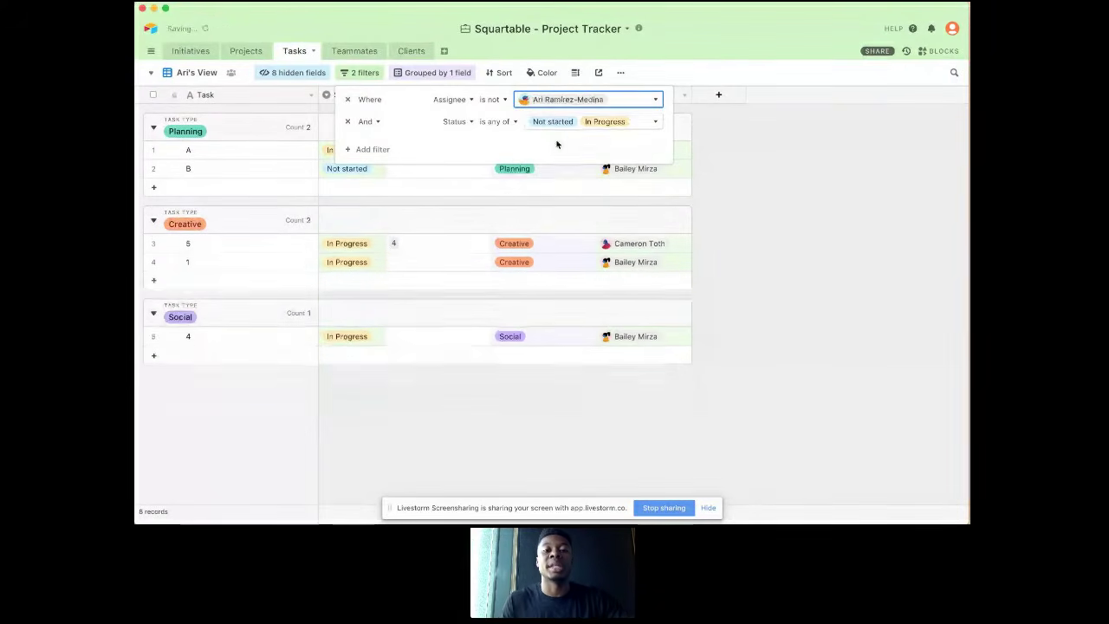
{"action": "left_click", "coordinate": [445, 259]}
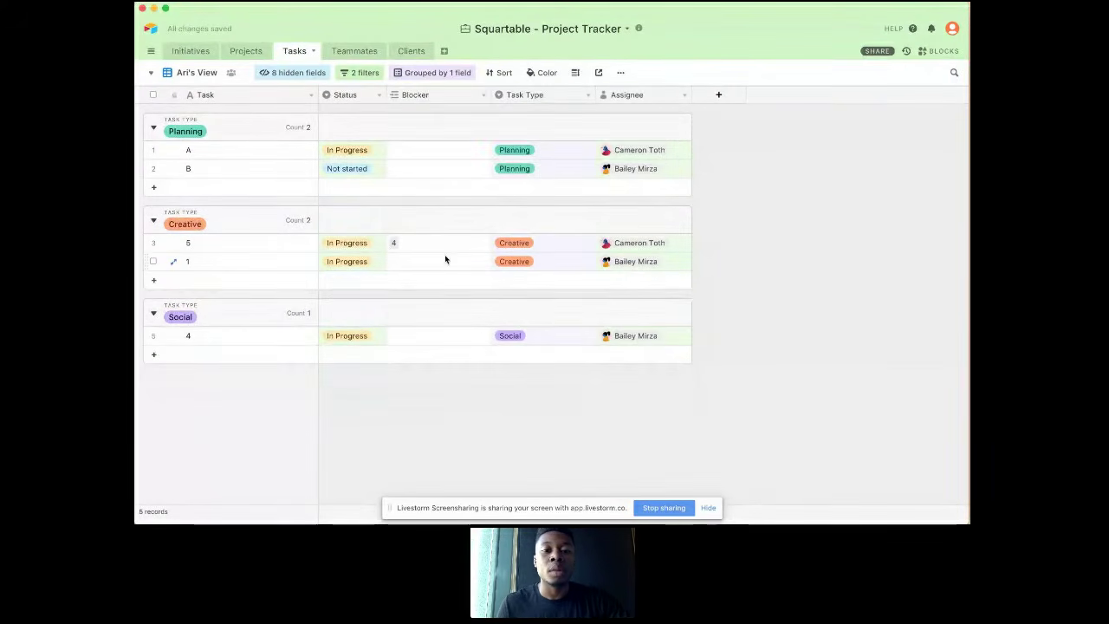
Step: Set the Status of task A in the Planning group to Completed
{"action": "left_click", "coordinate": [326, 151]}
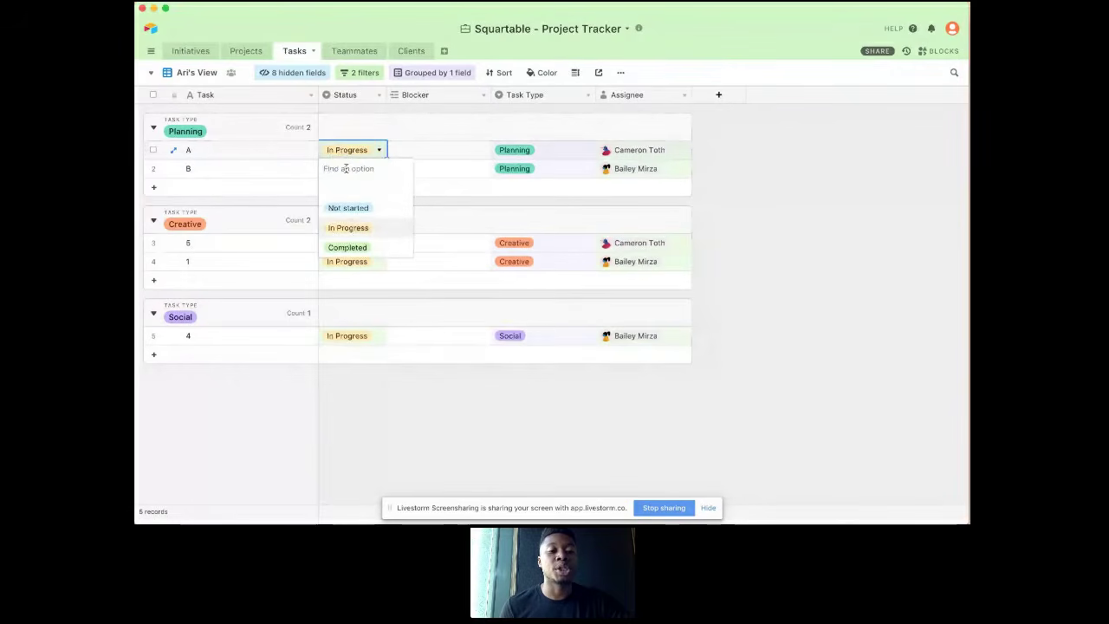
{"action": "left_click", "coordinate": [354, 247]}
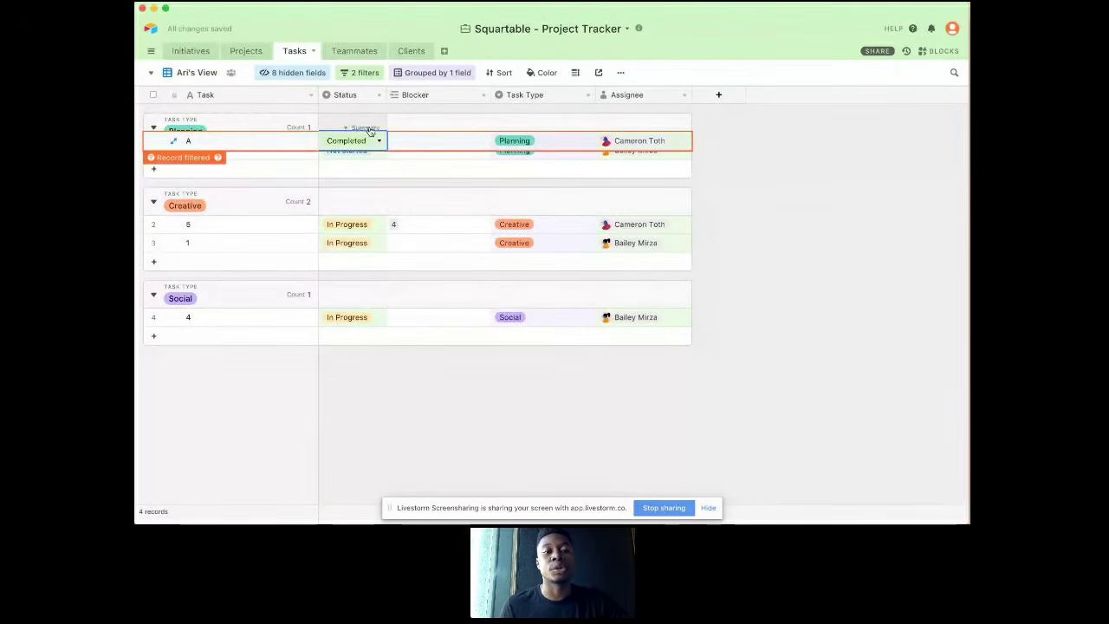
Step: Review the task view's filter conditions on Assignee and Status
{"action": "left_click", "coordinate": [358, 226]}
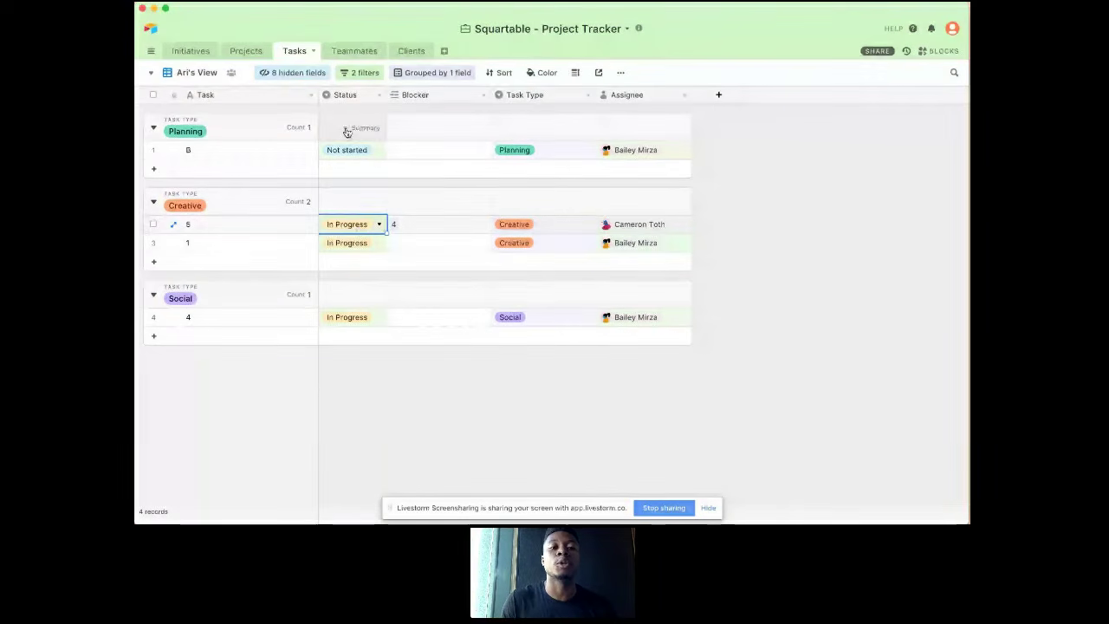
{"action": "left_click", "coordinate": [363, 73]}
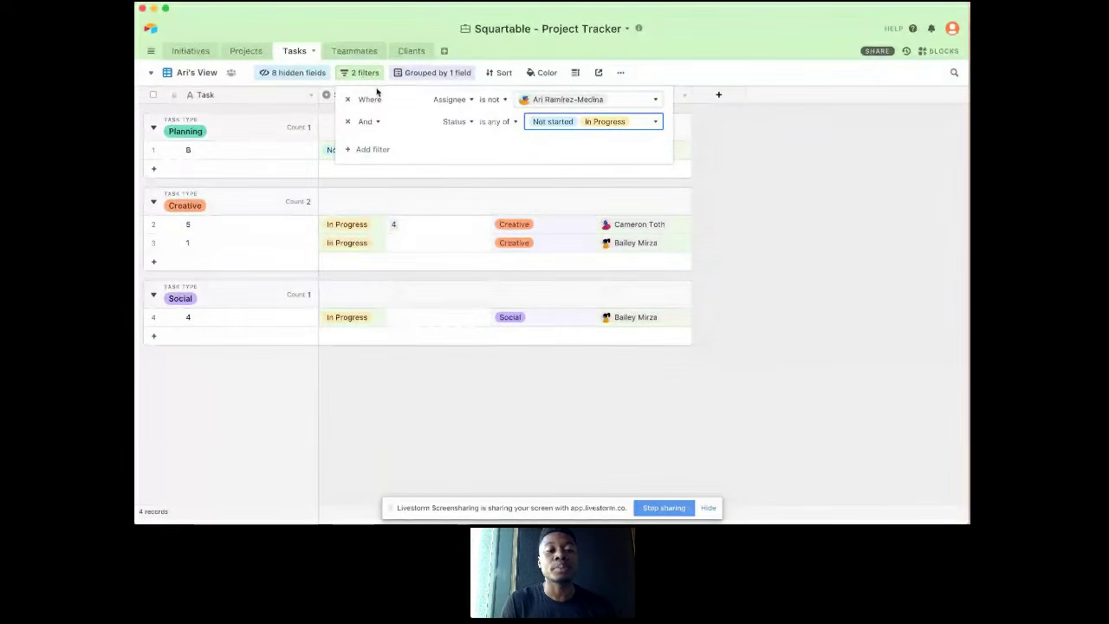
{"action": "left_click", "coordinate": [379, 208]}
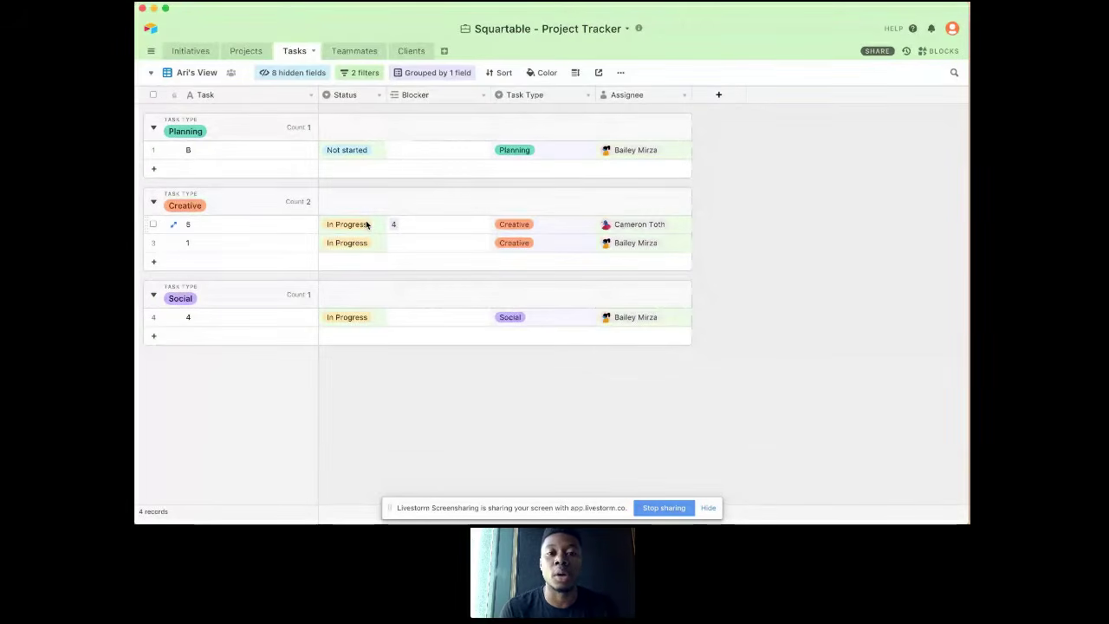
Step: Move Homeowner's Guide task 7 from Not started to In Progress in the Status Kanban view, and return to the Main View
{"action": "left_click", "coordinate": [199, 73]}
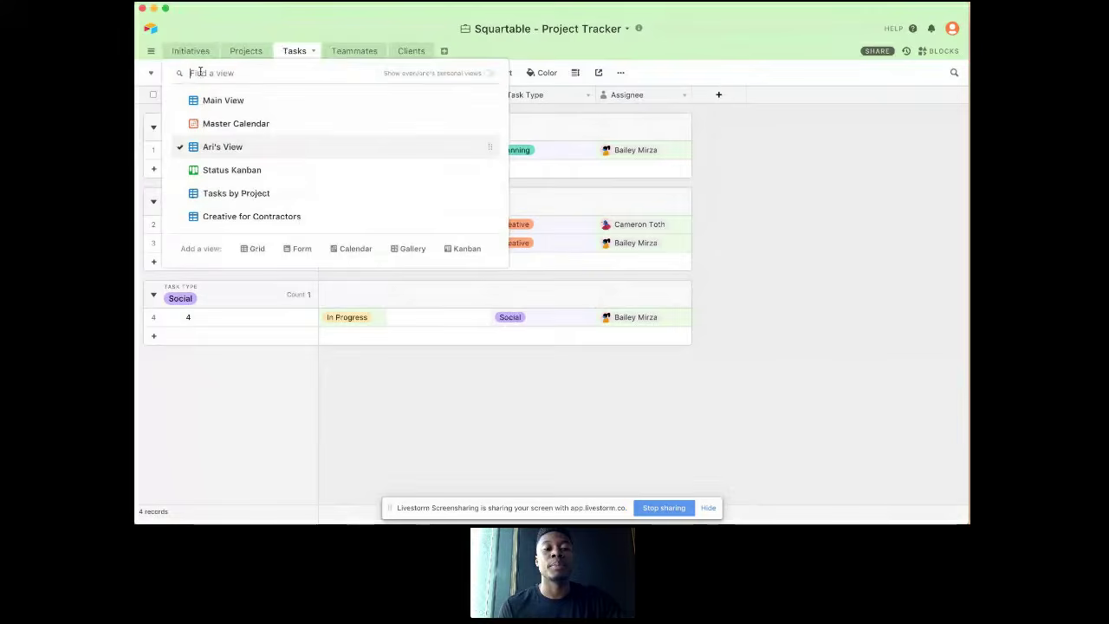
{"action": "left_click", "coordinate": [247, 170]}
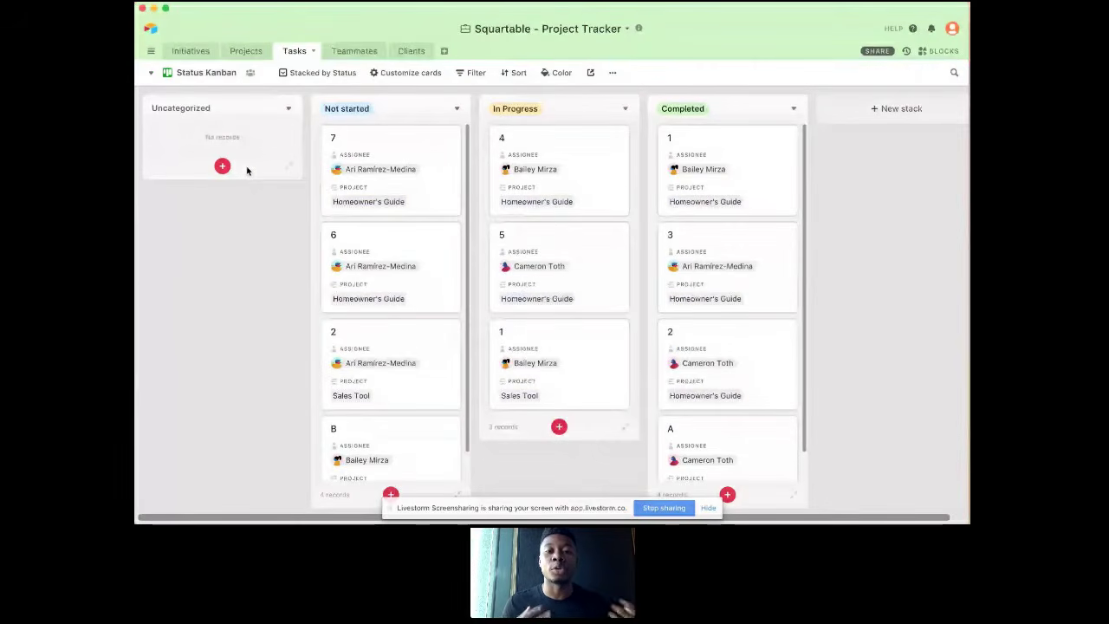
{"action": "left_click_drag", "start_coordinate": [440, 174], "coordinate": [599, 173]}
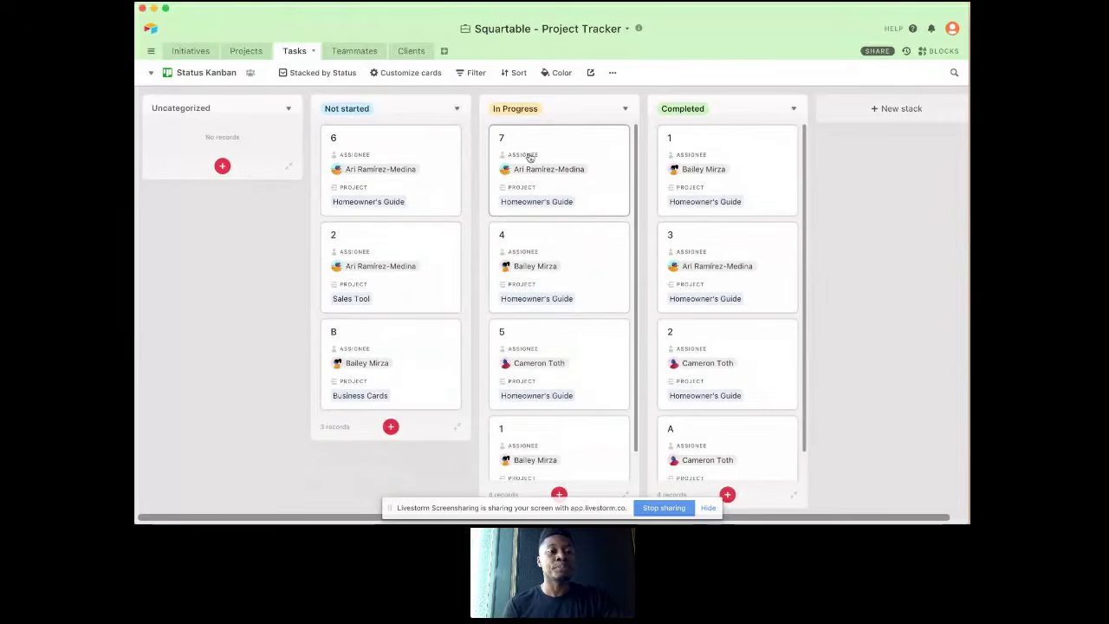
{"action": "left_click", "coordinate": [204, 74]}
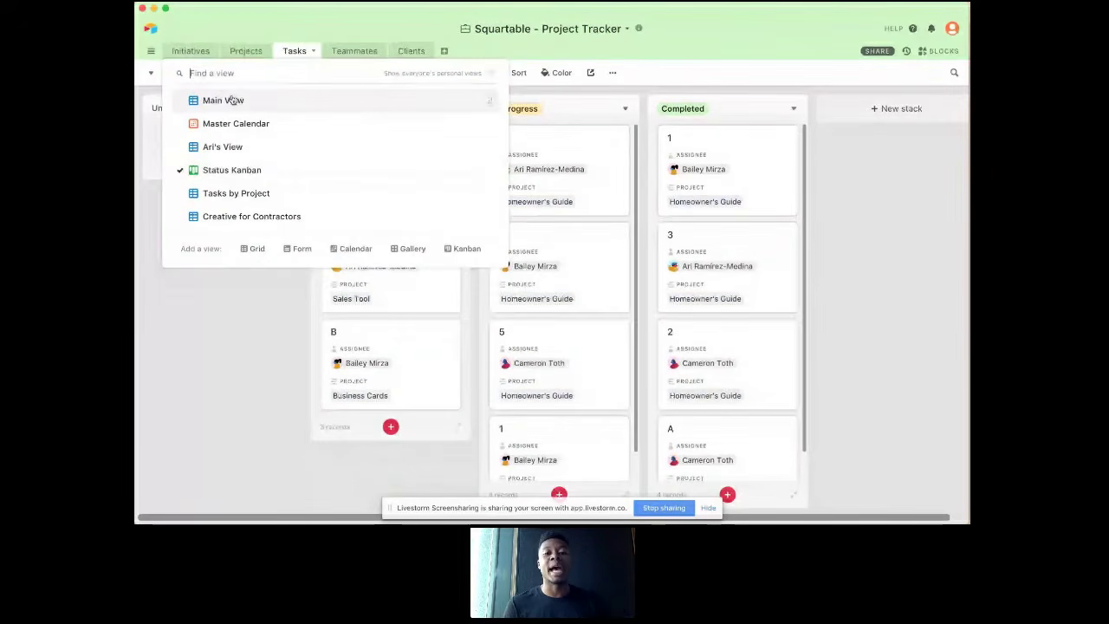
{"action": "left_click", "coordinate": [222, 100]}
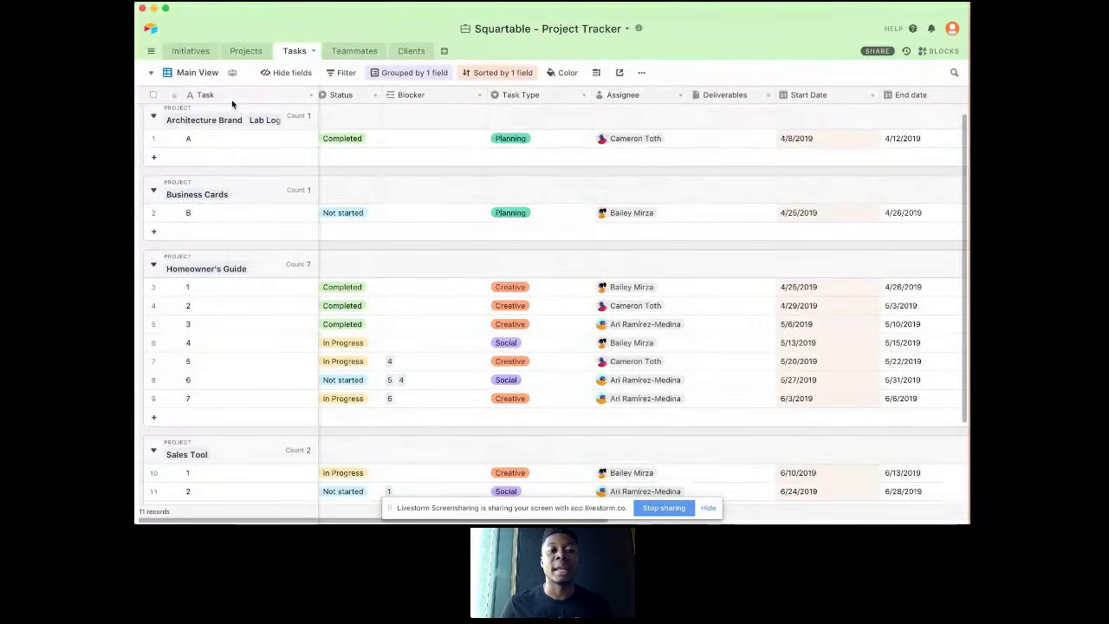
Step: Compare each teammate's # of Projects with their Ideal # in the Teammates table
{"action": "left_click", "coordinate": [345, 54]}
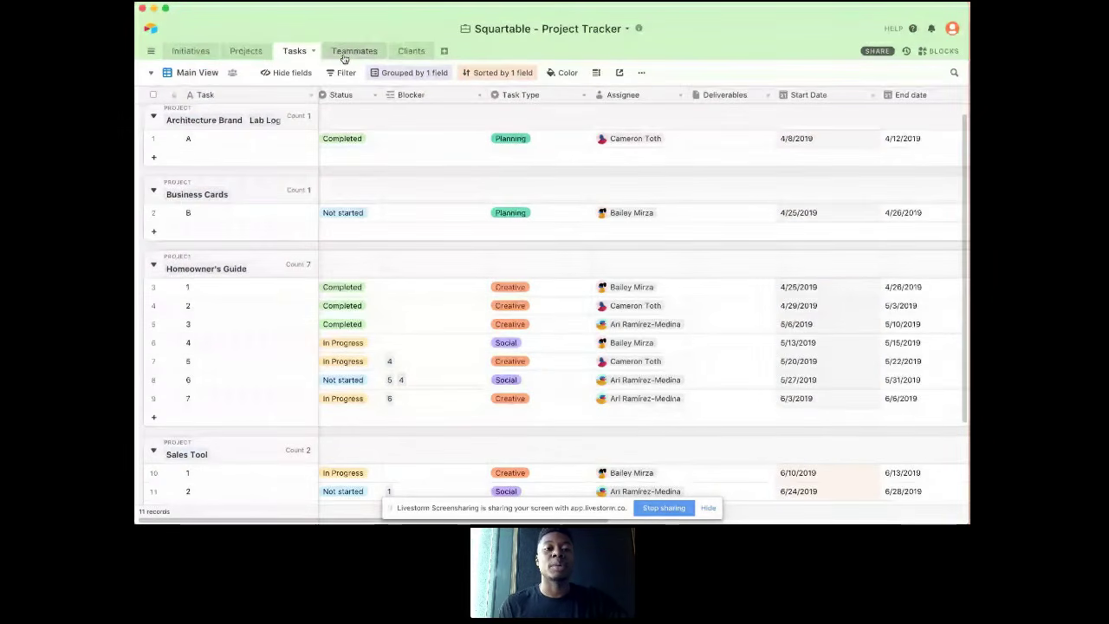
{"action": "left_click", "coordinate": [345, 54]}
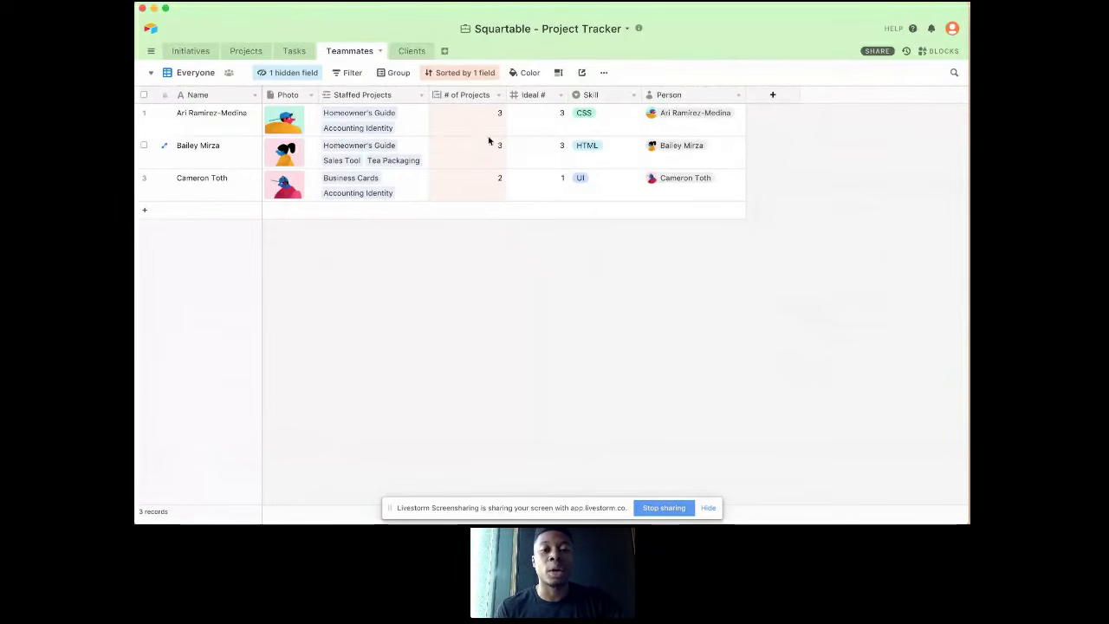
{"action": "left_click", "coordinate": [555, 118]}
{"action": "left_click_drag", "start_coordinate": [554, 118], "coordinate": [559, 154]}
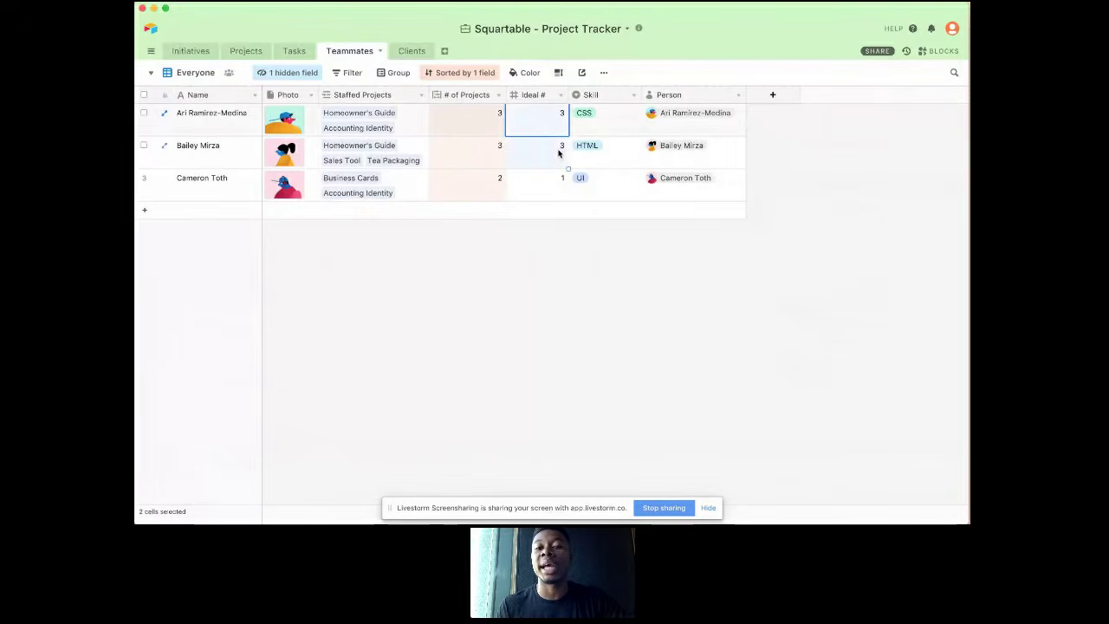
{"action": "left_click", "coordinate": [472, 122]}
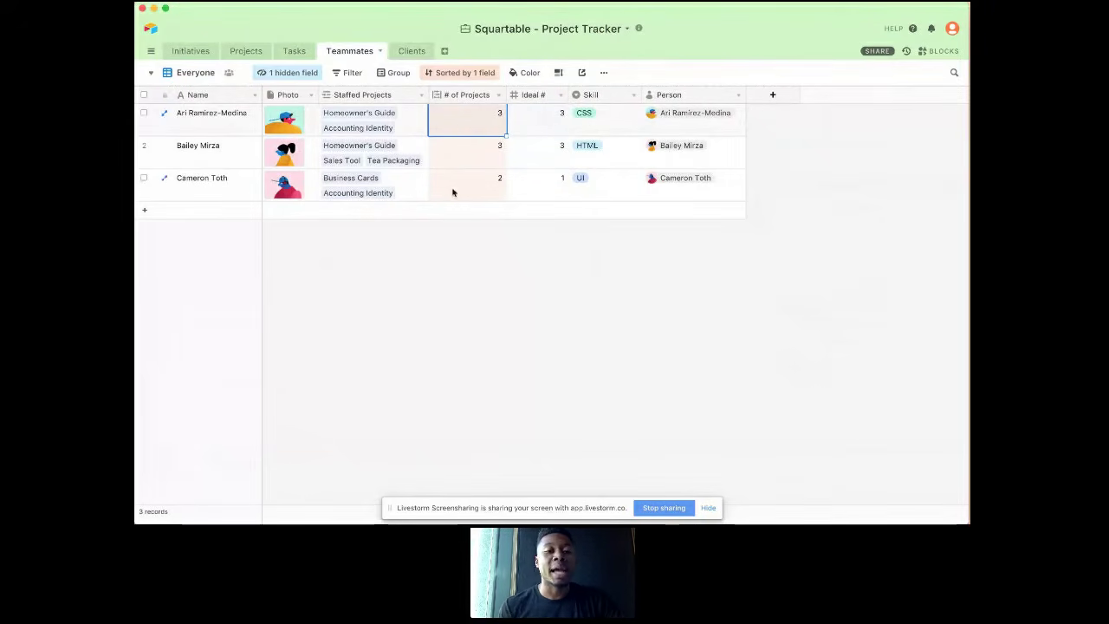
{"action": "left_click", "coordinate": [490, 181]}
{"action": "left_click", "coordinate": [544, 182]}
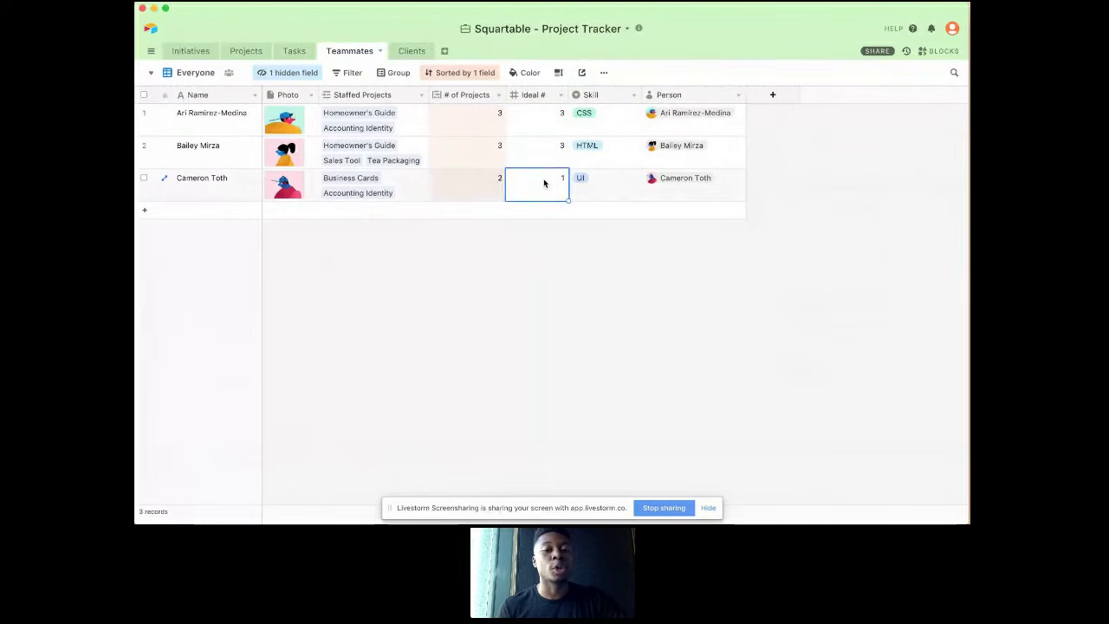
{"action": "left_click", "coordinate": [453, 188]}
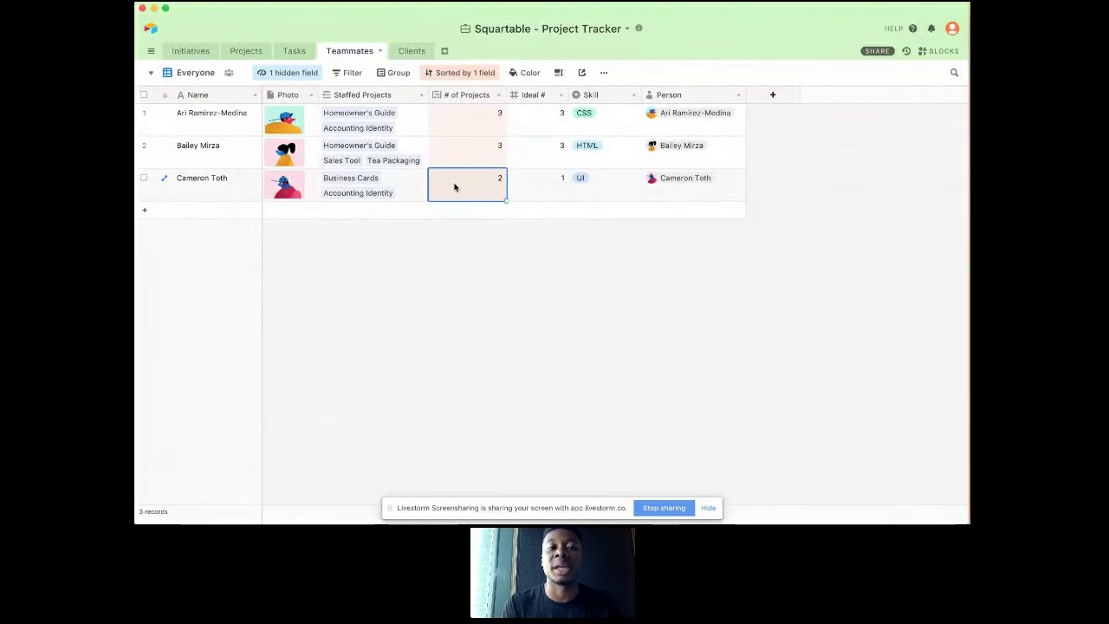
Step: Open the Executive View of the Projects table
{"action": "left_click", "coordinate": [247, 51]}
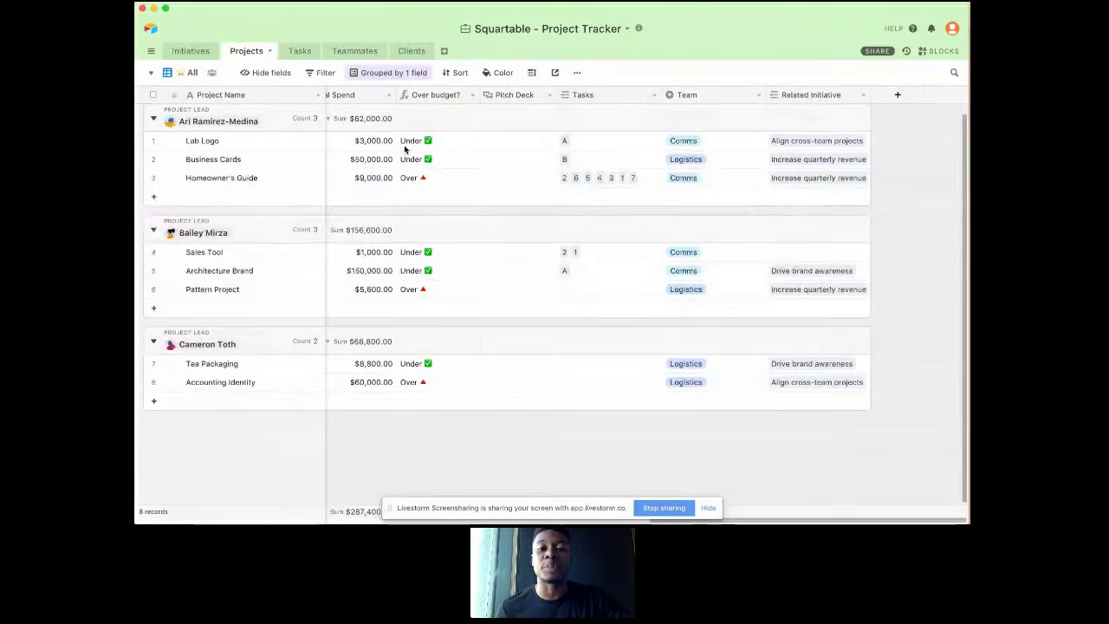
{"action": "scroll", "coordinate": [405, 149], "scroll_direction": "left", "scroll_amount": 10}
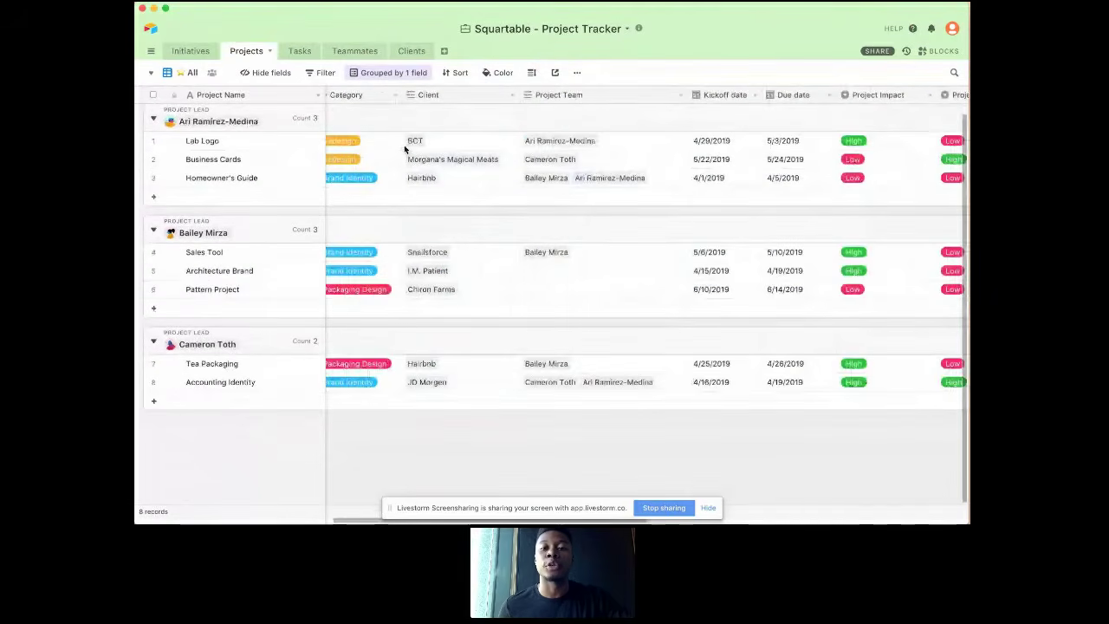
{"action": "scroll", "coordinate": [404, 149], "scroll_direction": "left", "scroll_amount": 5}
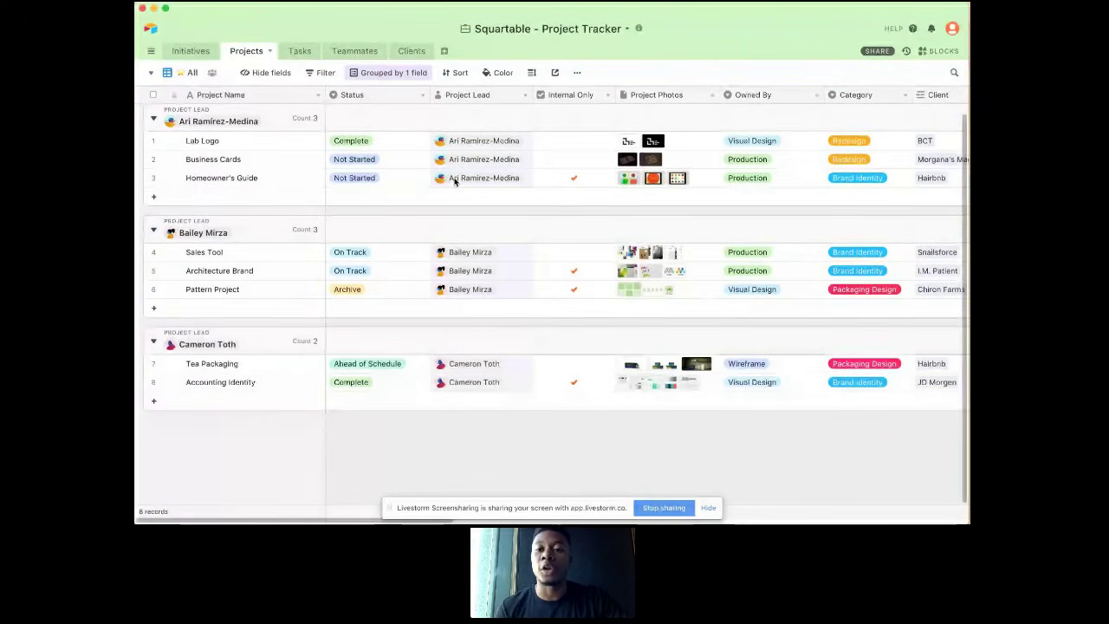
{"action": "left_click", "coordinate": [183, 74]}
{"action": "left_click", "coordinate": [211, 121]}
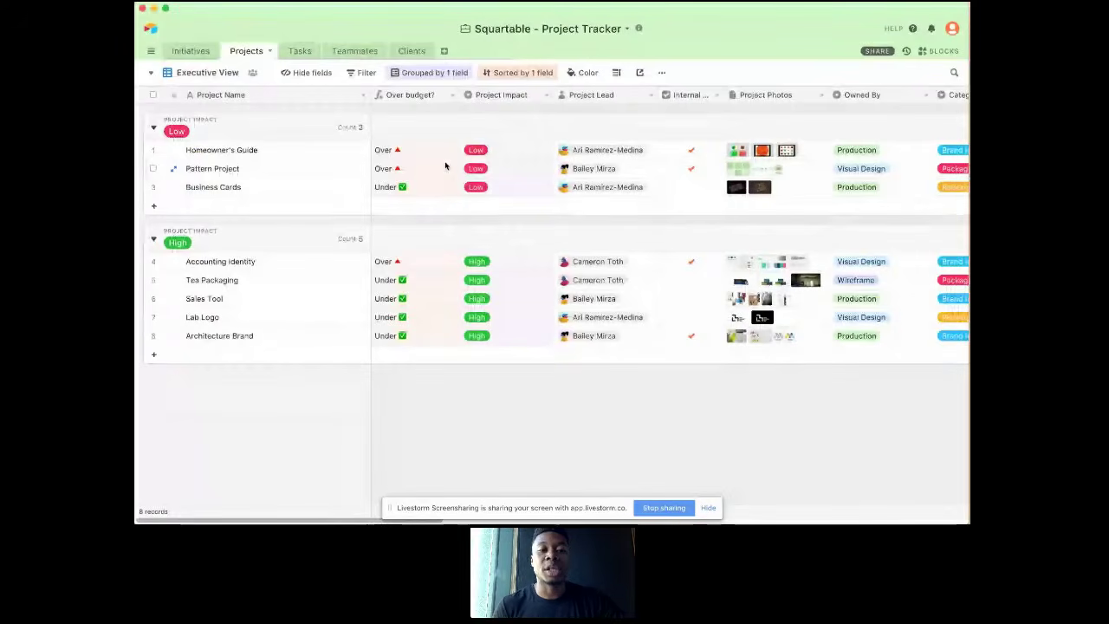
Step: Hide every field in the Executive View except Over budget?, Project Impact and Project Lead
{"action": "scroll", "coordinate": [445, 166], "scroll_direction": "right", "scroll_amount": 10}
{"action": "scroll", "coordinate": [446, 165], "scroll_direction": "left", "scroll_amount": 10}
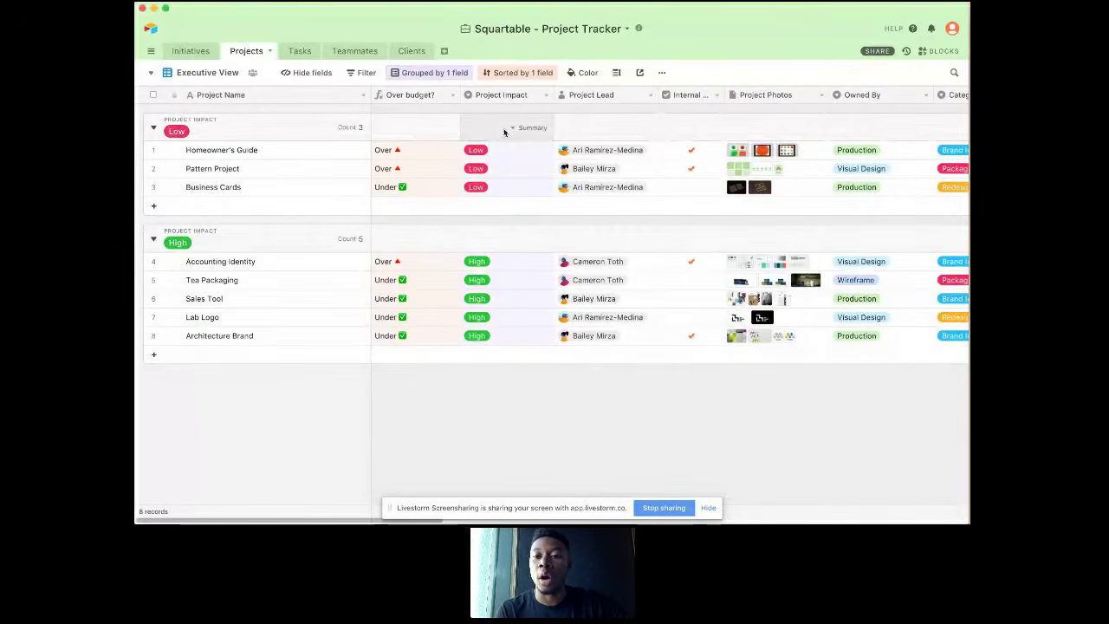
{"action": "scroll", "coordinate": [504, 132], "scroll_direction": "right", "scroll_amount": 5}
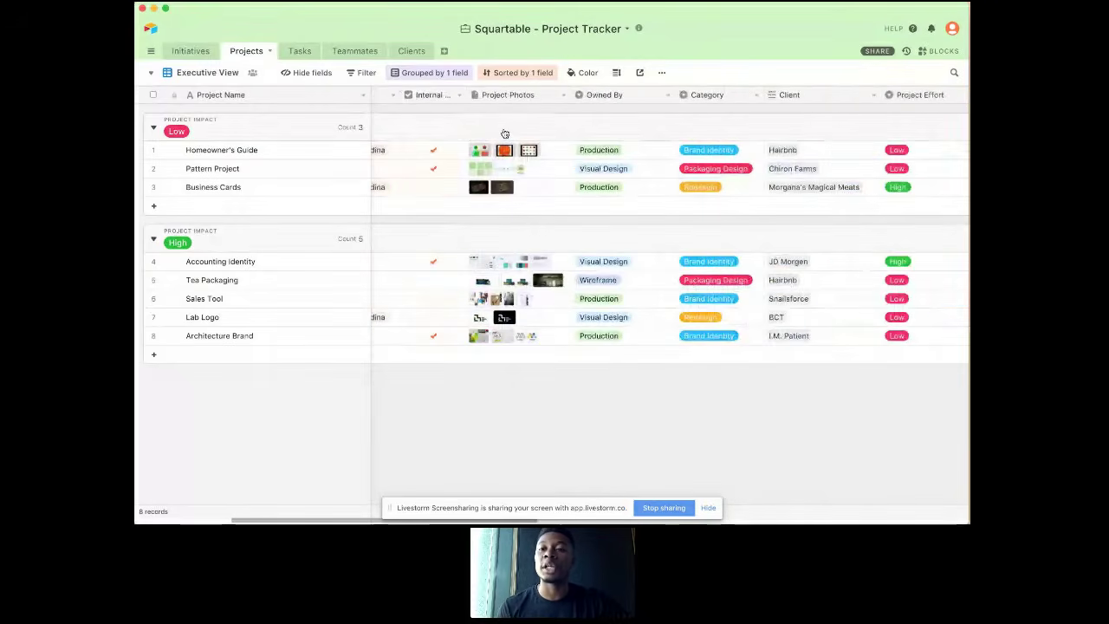
{"action": "scroll", "coordinate": [505, 133], "scroll_direction": "left", "scroll_amount": 5}
{"action": "left_click", "coordinate": [310, 73]}
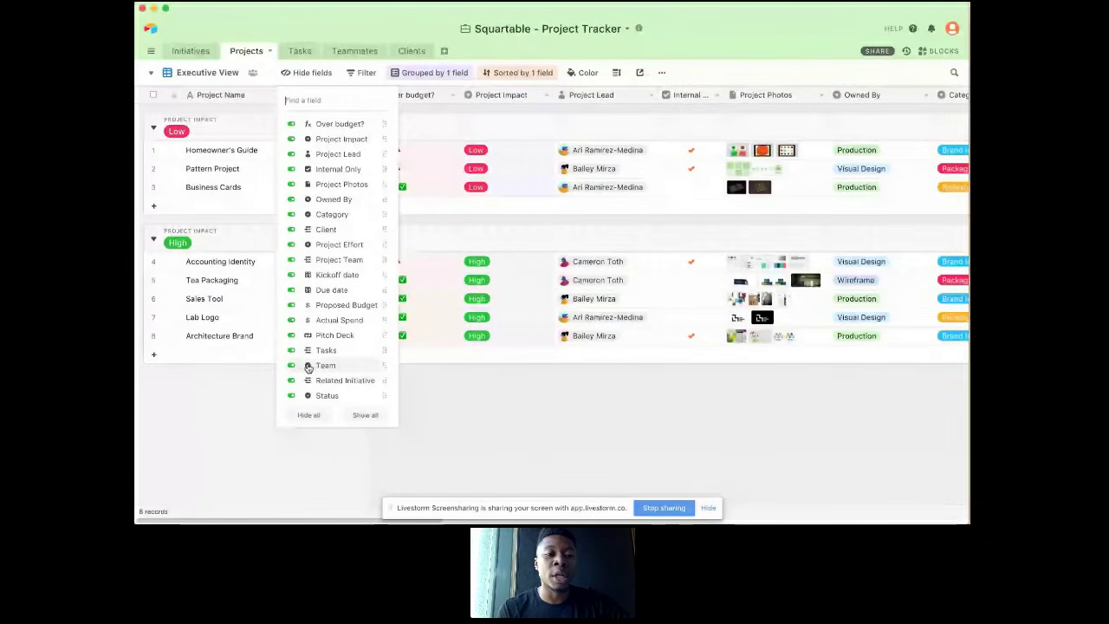
{"action": "left_click", "coordinate": [309, 415]}
{"action": "left_click", "coordinate": [322, 124]}
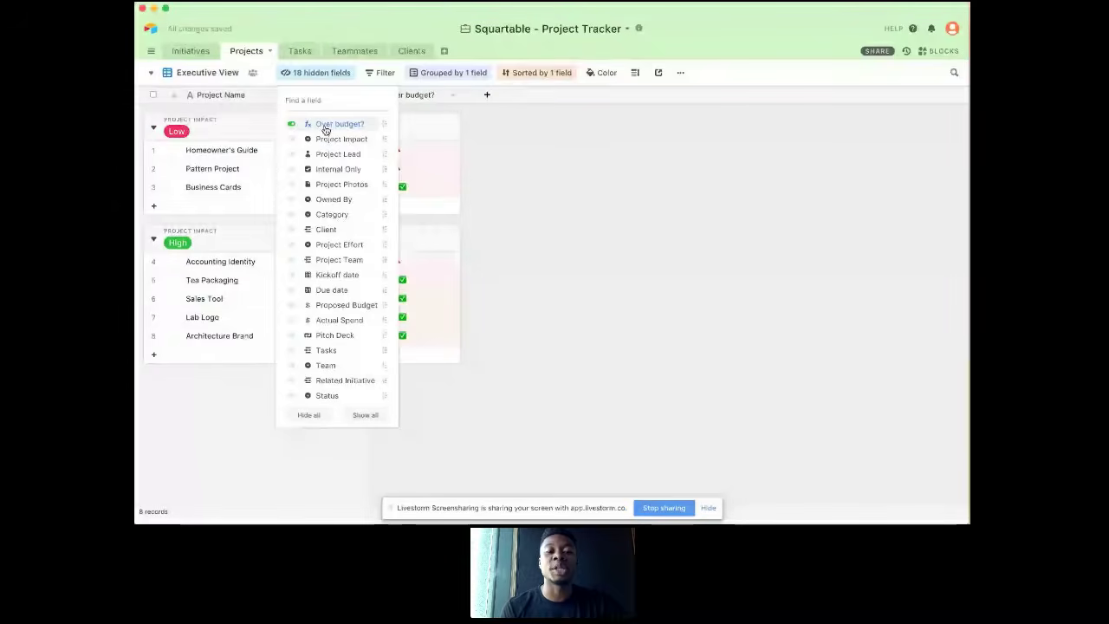
{"action": "left_click", "coordinate": [322, 139]}
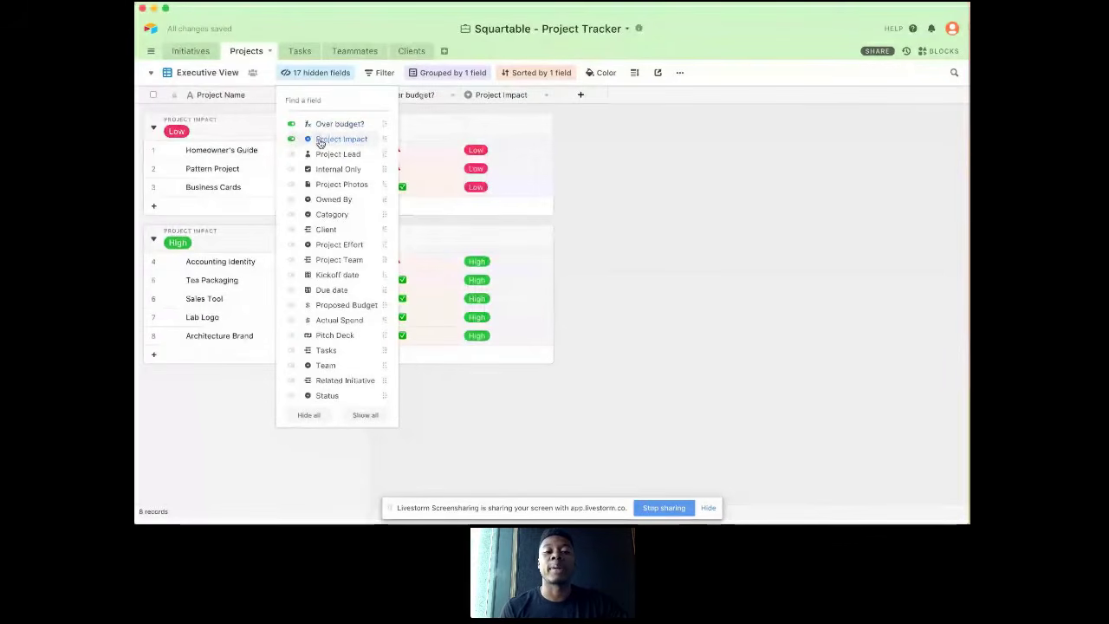
{"action": "left_click", "coordinate": [318, 153]}
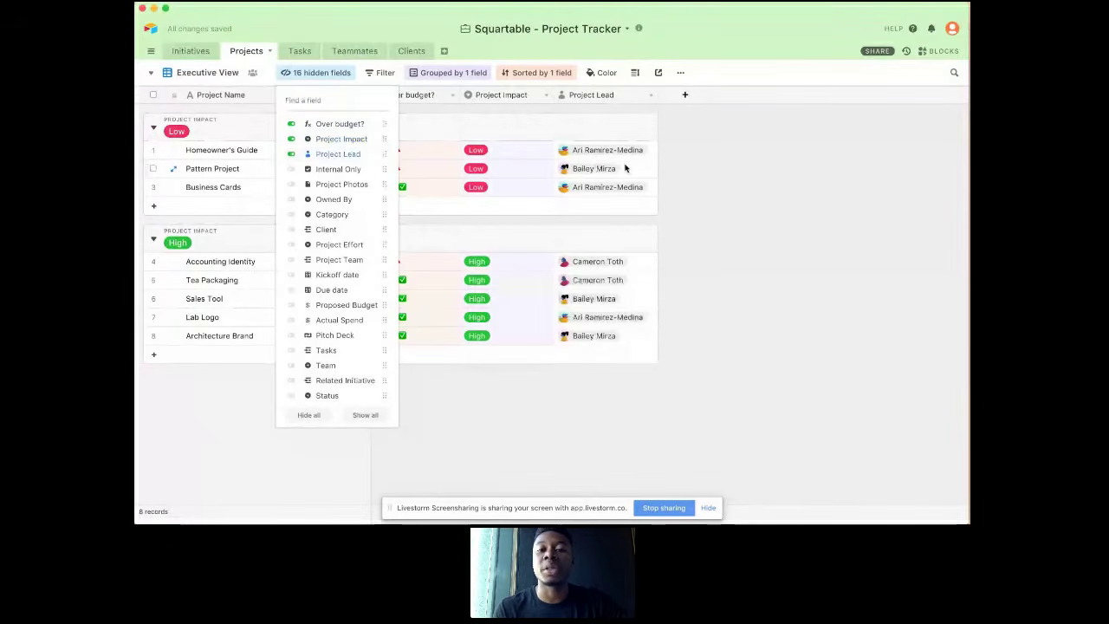
{"action": "left_click", "coordinate": [626, 168]}
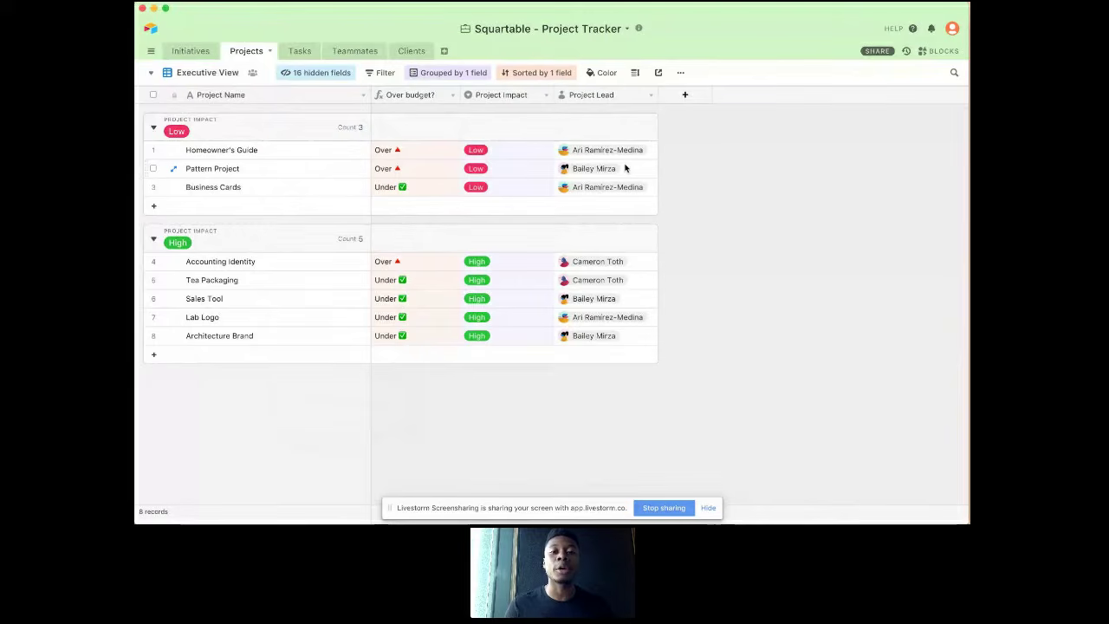
Step: Create a shareable grid view link for the Executive View
{"action": "left_click", "coordinate": [658, 73]}
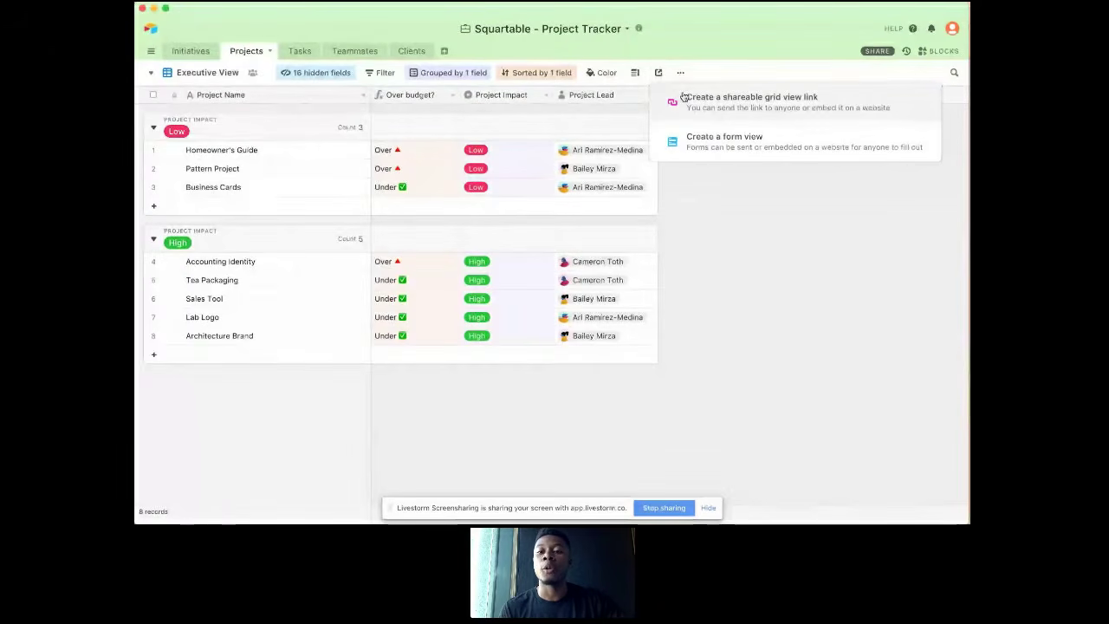
{"action": "left_click", "coordinate": [684, 97]}
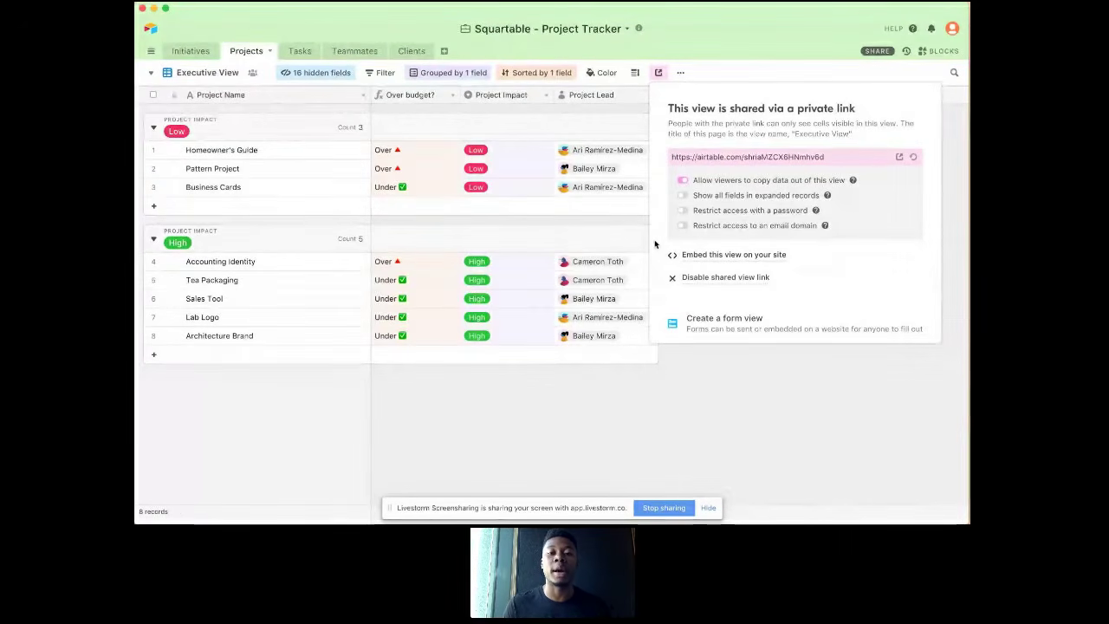
{"action": "left_click", "coordinate": [614, 210]}
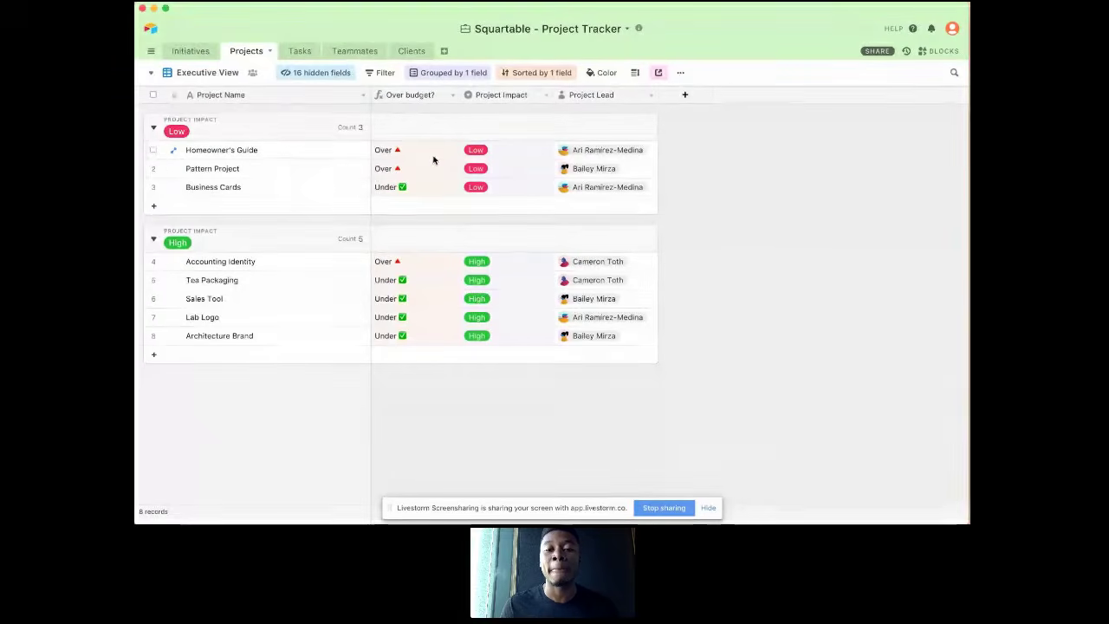
Step: Expand the Homeowner's Guide project record and look through its activity history
{"action": "left_click", "coordinate": [589, 152]}
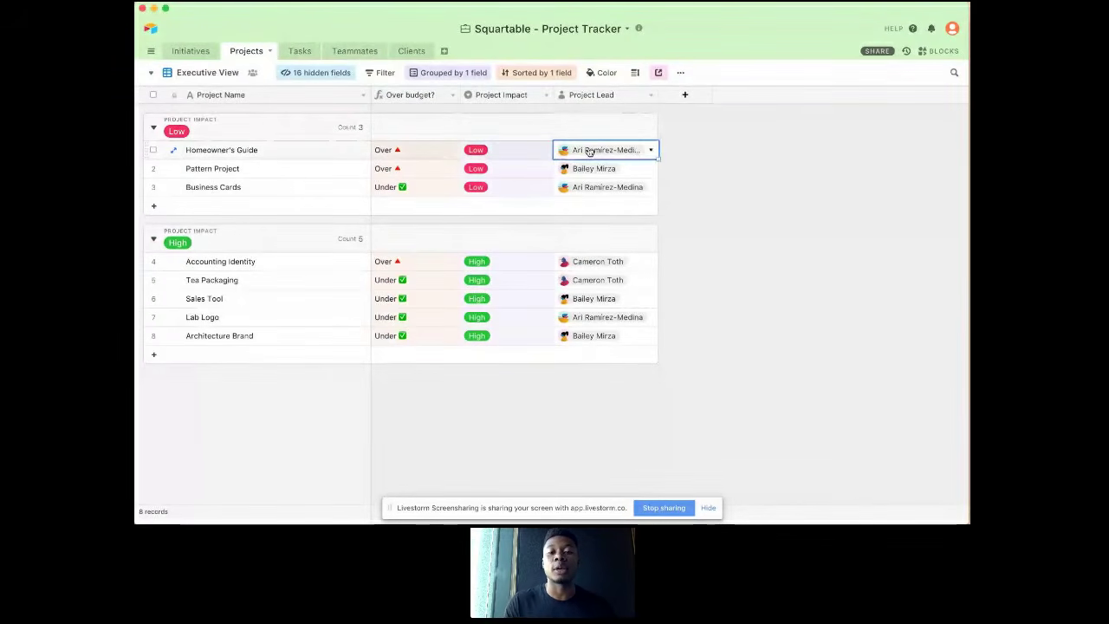
{"action": "key", "text": "space"}
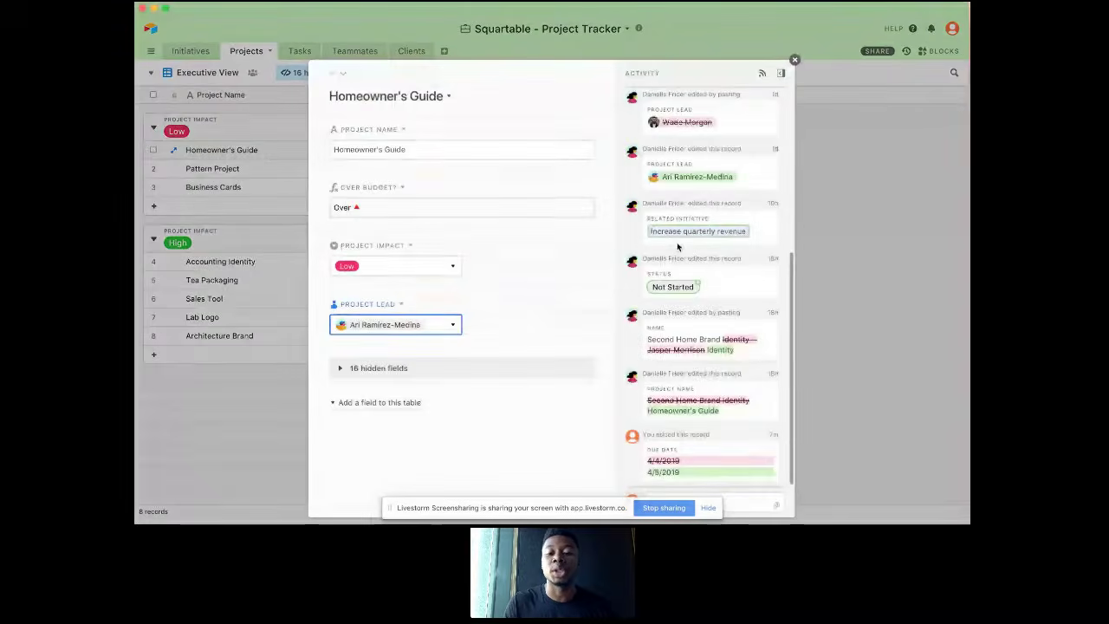
{"action": "scroll", "coordinate": [686, 243], "scroll_direction": "up", "scroll_amount": 2}
{"action": "scroll", "coordinate": [686, 243], "scroll_direction": "down", "scroll_amount": 1}
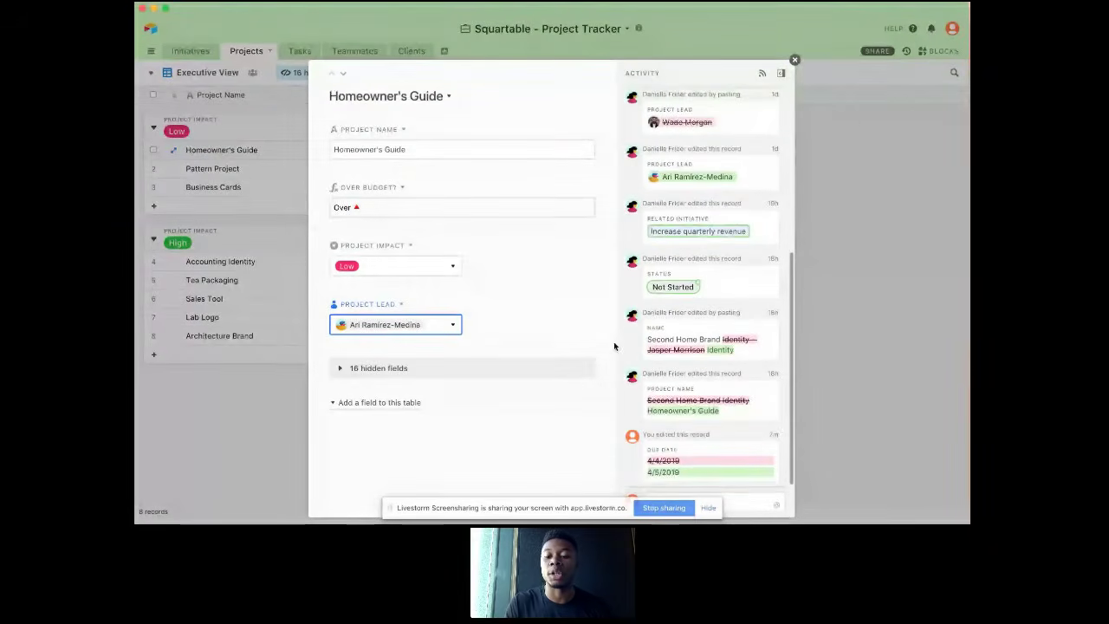
Step: Start a comment mentioning a teammate on the Homeowner's Guide record, and clear the draft
{"action": "left_click", "coordinate": [739, 500]}
{"action": "type", "text": "@"}
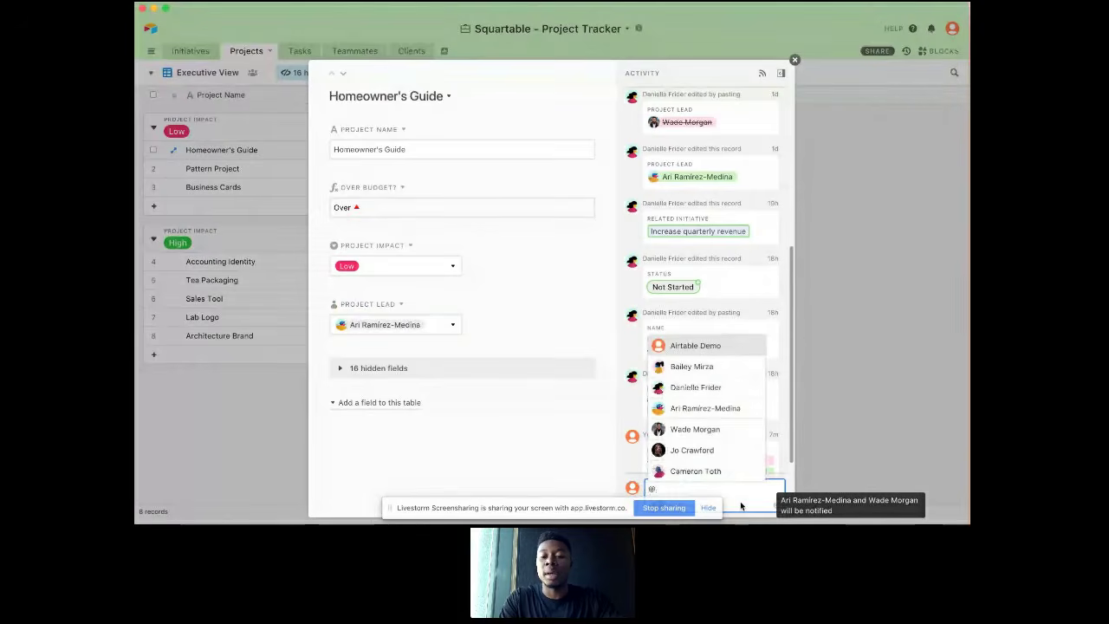
{"action": "type", "text": "ba"}
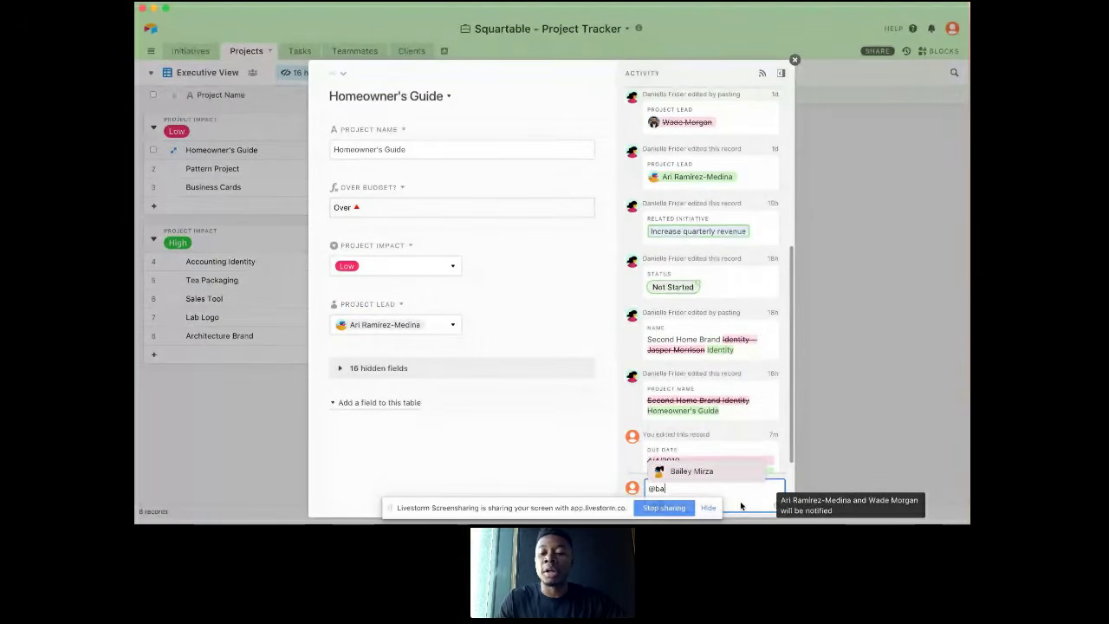
{"action": "key", "text": "BackSpace"}
{"action": "key", "text": "BackSpace"}
{"action": "key", "text": "BackSpace"}
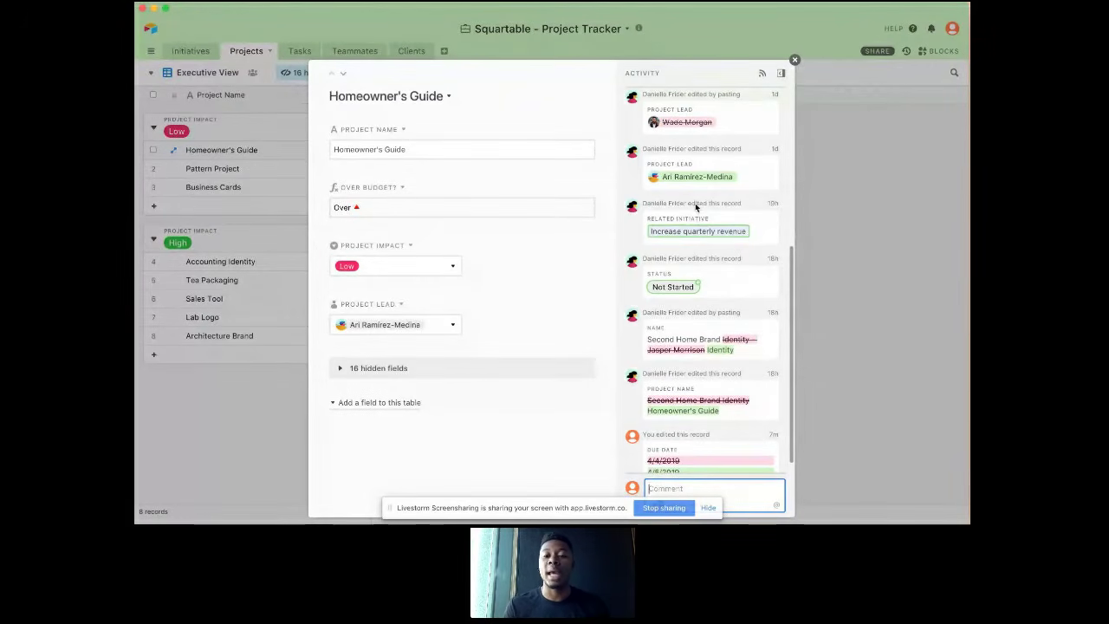
{"action": "mouse_move", "coordinate": [696, 206]}
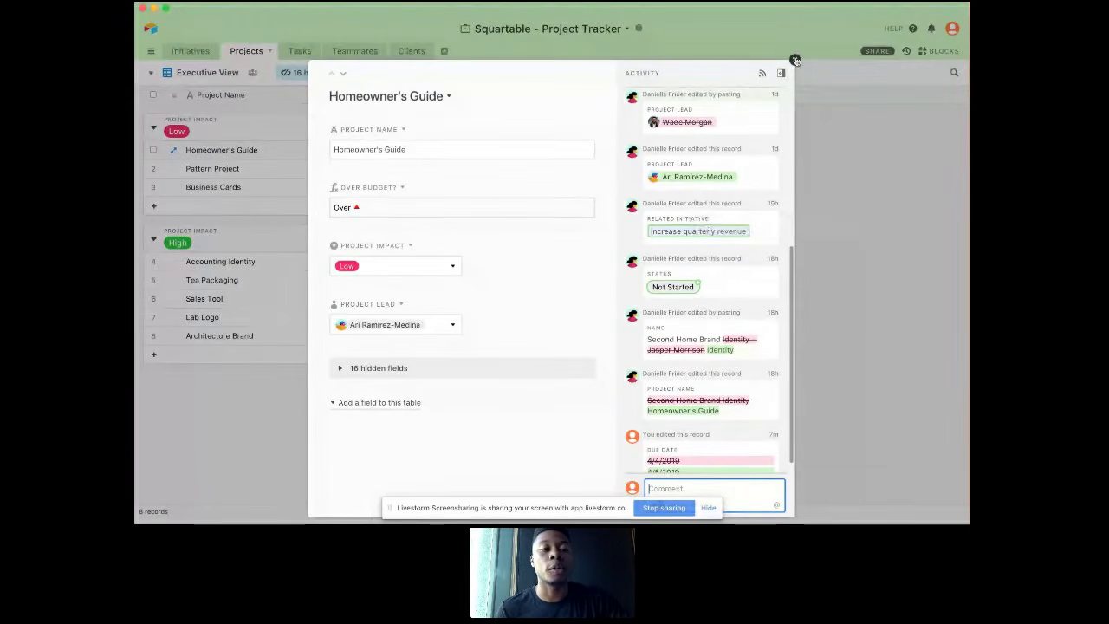
Step: Close the Homeowner's Guide record and review each initiative's linked projects, project count and total budget in the Initiatives table
{"action": "left_click", "coordinate": [795, 61]}
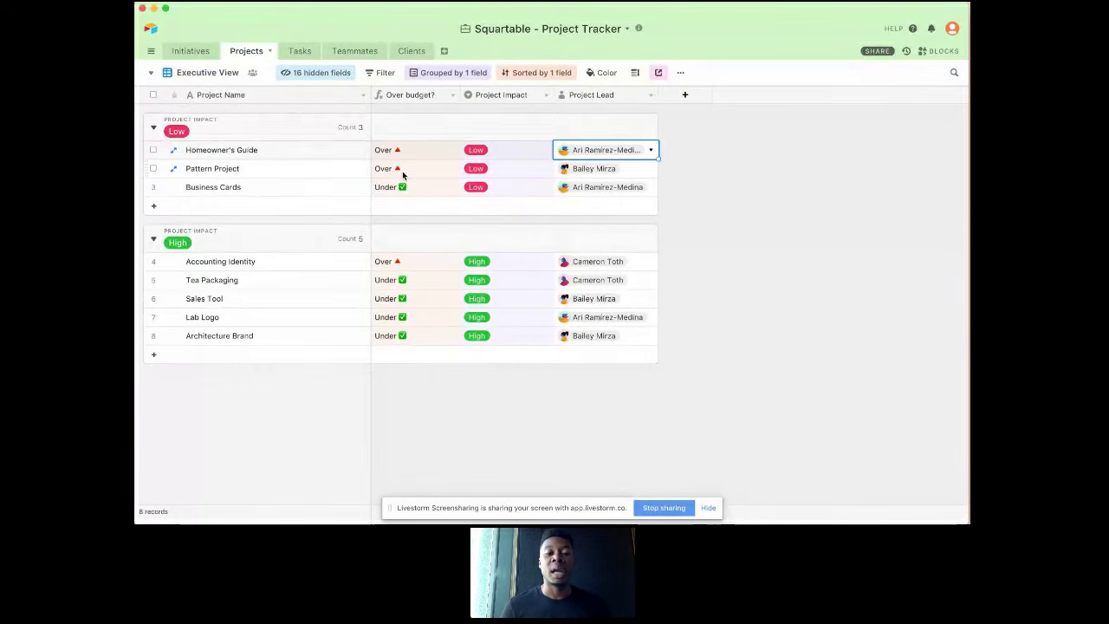
{"action": "left_click", "coordinate": [197, 54]}
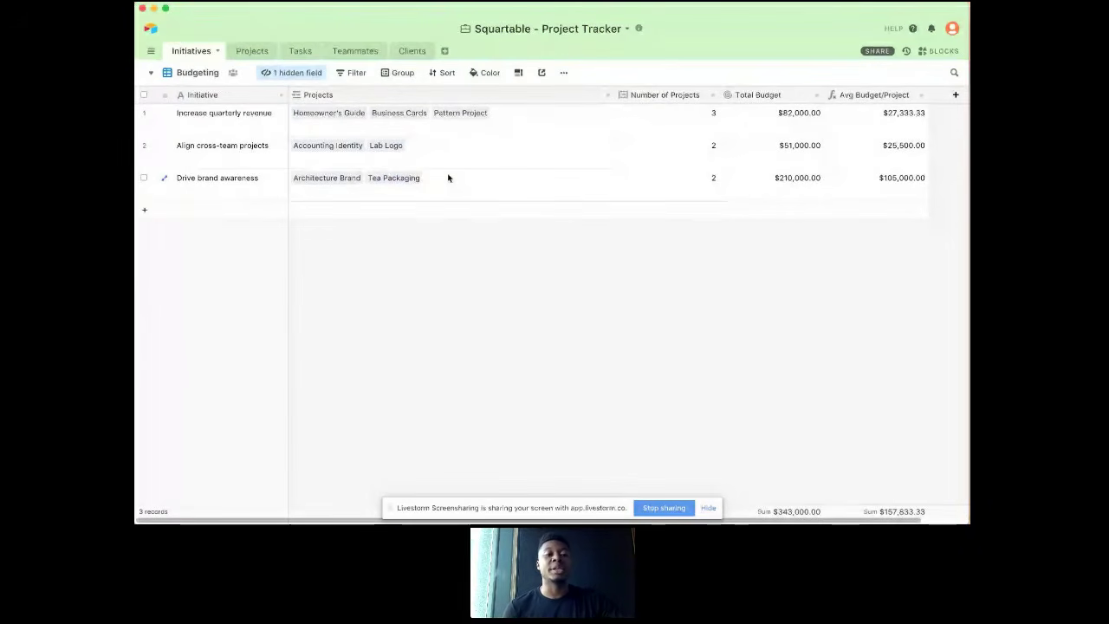
{"action": "left_click_drag", "start_coordinate": [228, 113], "coordinate": [247, 178]}
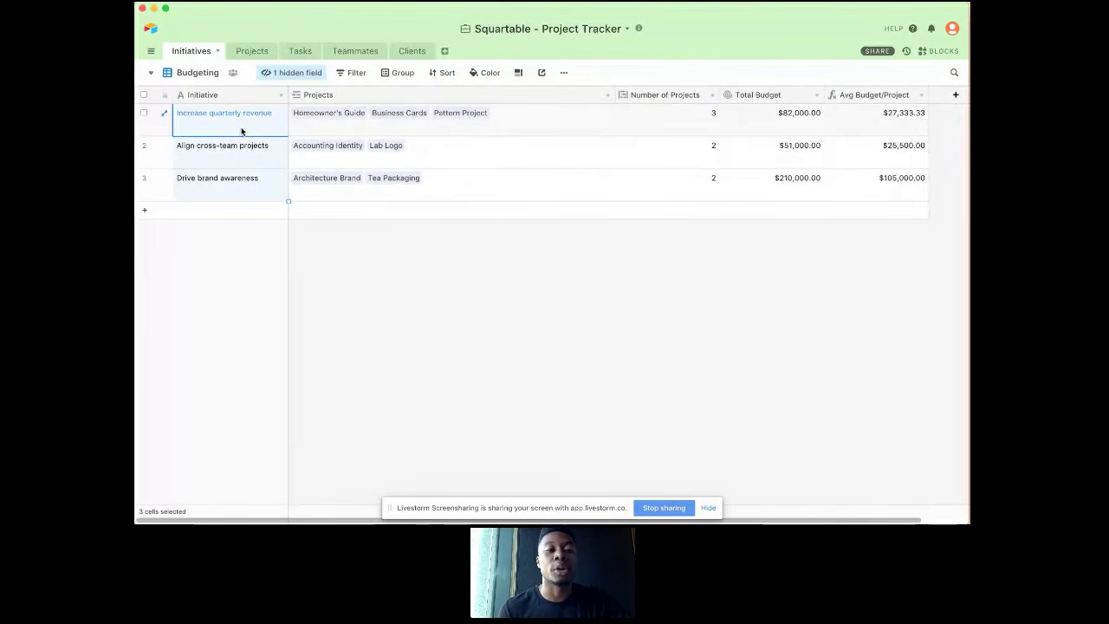
{"action": "left_click", "coordinate": [242, 149]}
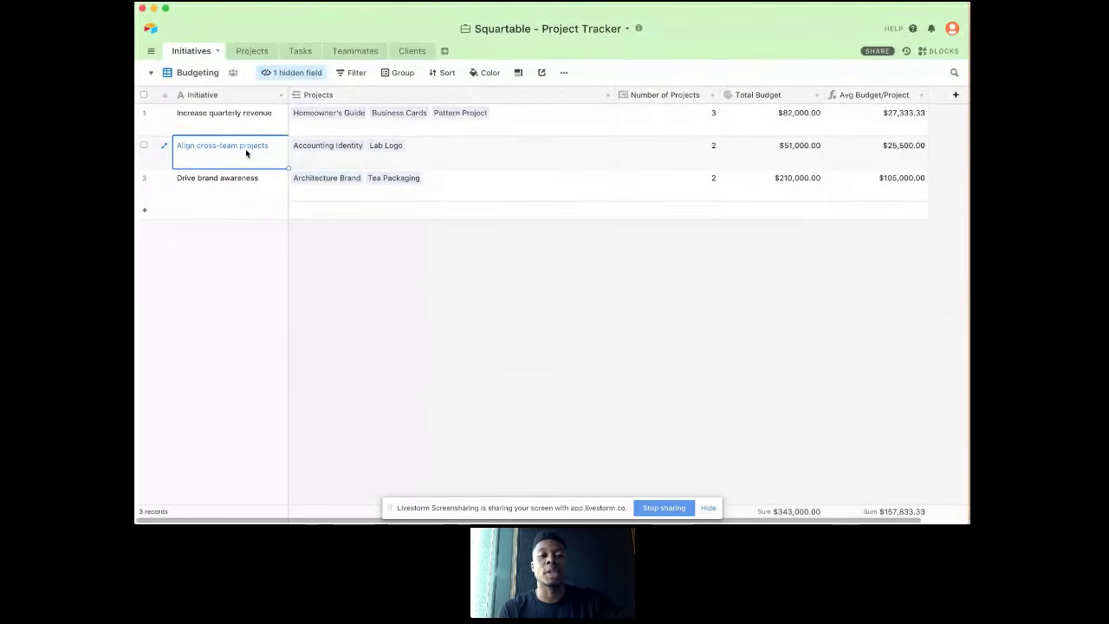
{"action": "left_click", "coordinate": [328, 124]}
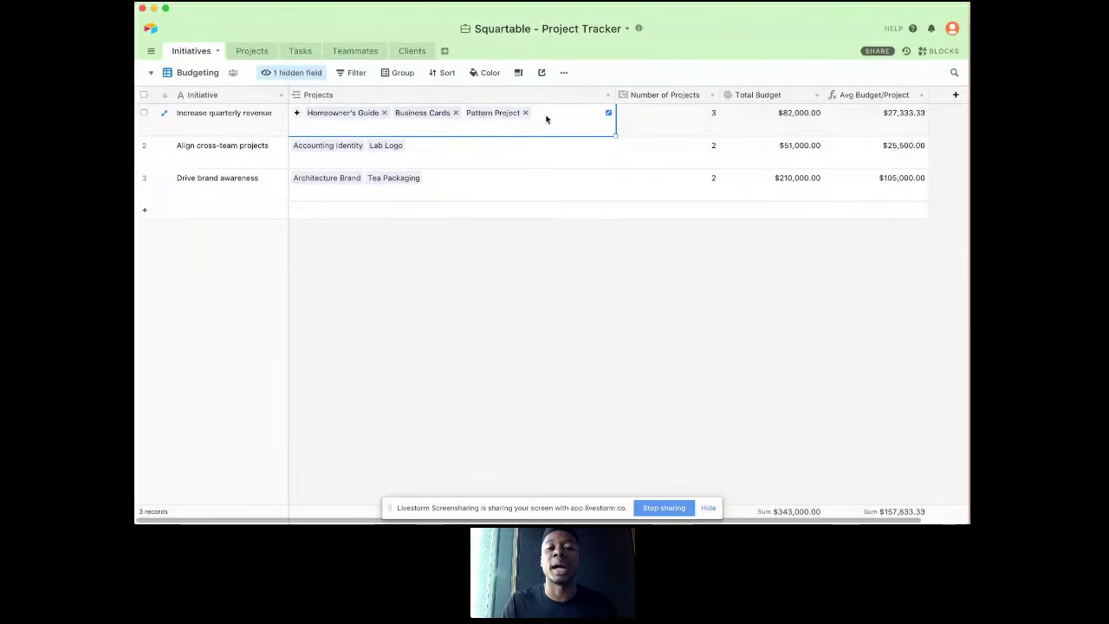
{"action": "left_click", "coordinate": [646, 114]}
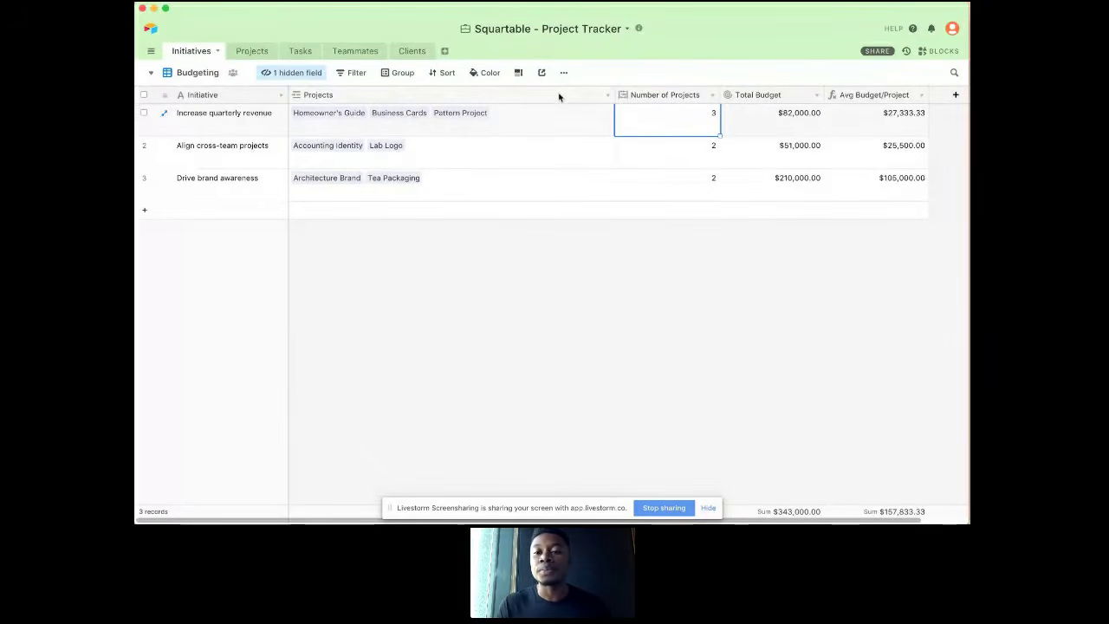
{"action": "left_click", "coordinate": [773, 118]}
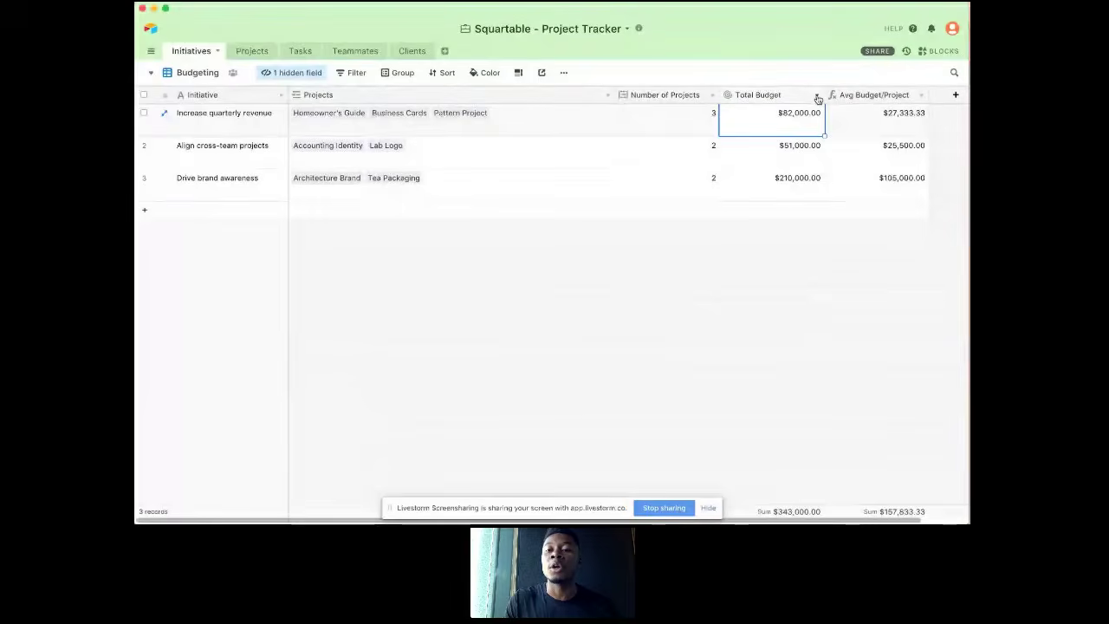
Step: Inspect the Total Budget rollup's configuration, including its linked Projects field, Proposed Budget source and SUM(values) aggregation, and save it as is
{"action": "left_click", "coordinate": [818, 100]}
{"action": "left_click", "coordinate": [805, 112]}
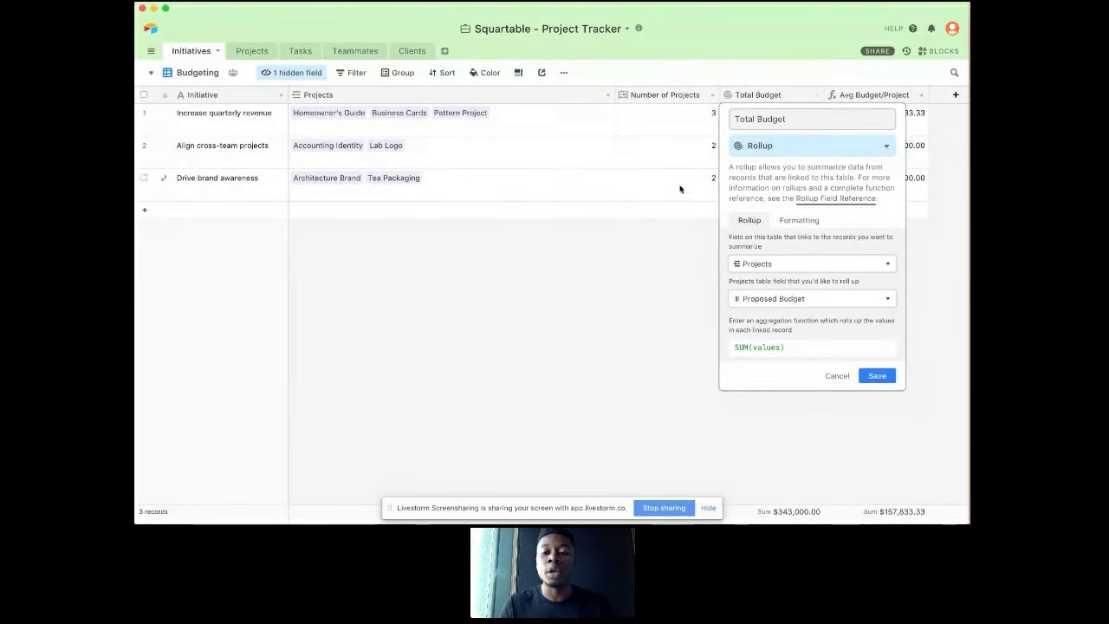
{"action": "left_click", "coordinate": [778, 298]}
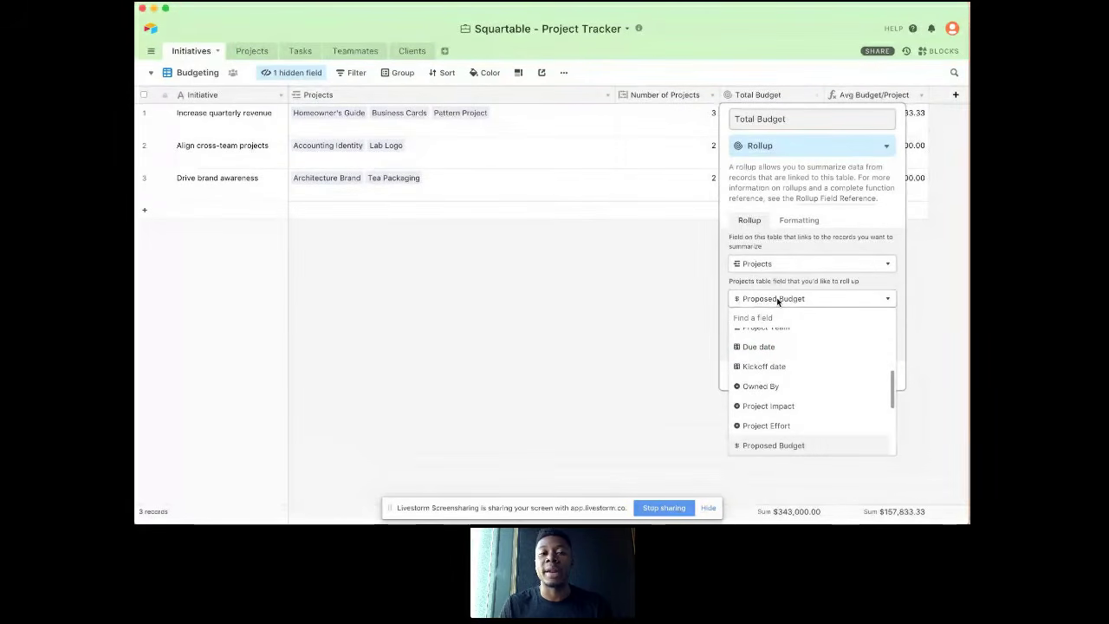
{"action": "left_click", "coordinate": [778, 299]}
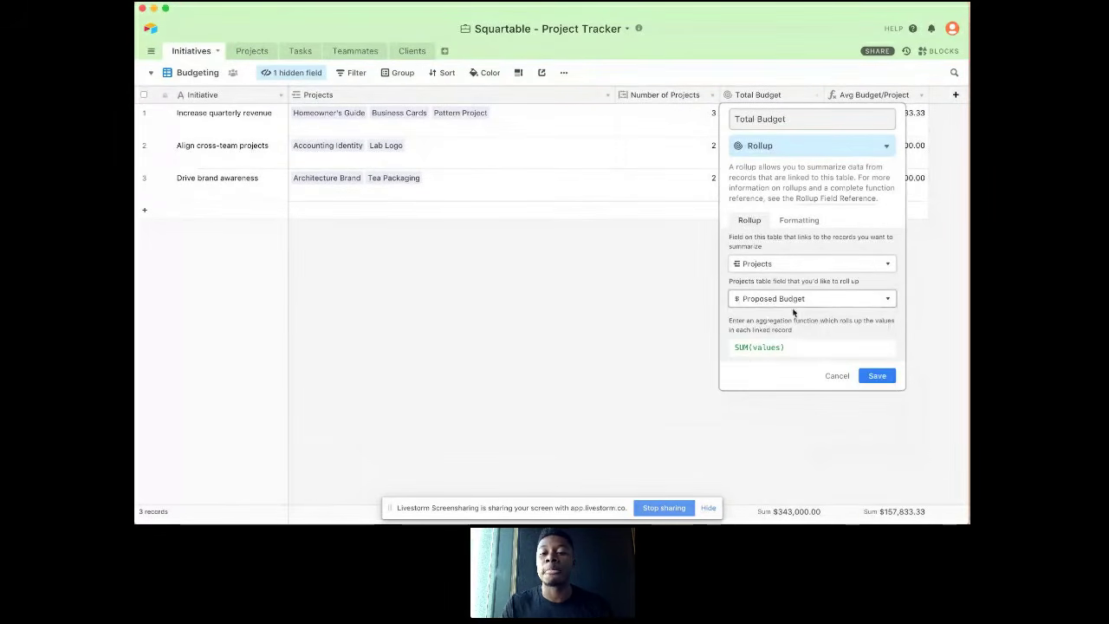
{"action": "left_click", "coordinate": [799, 346]}
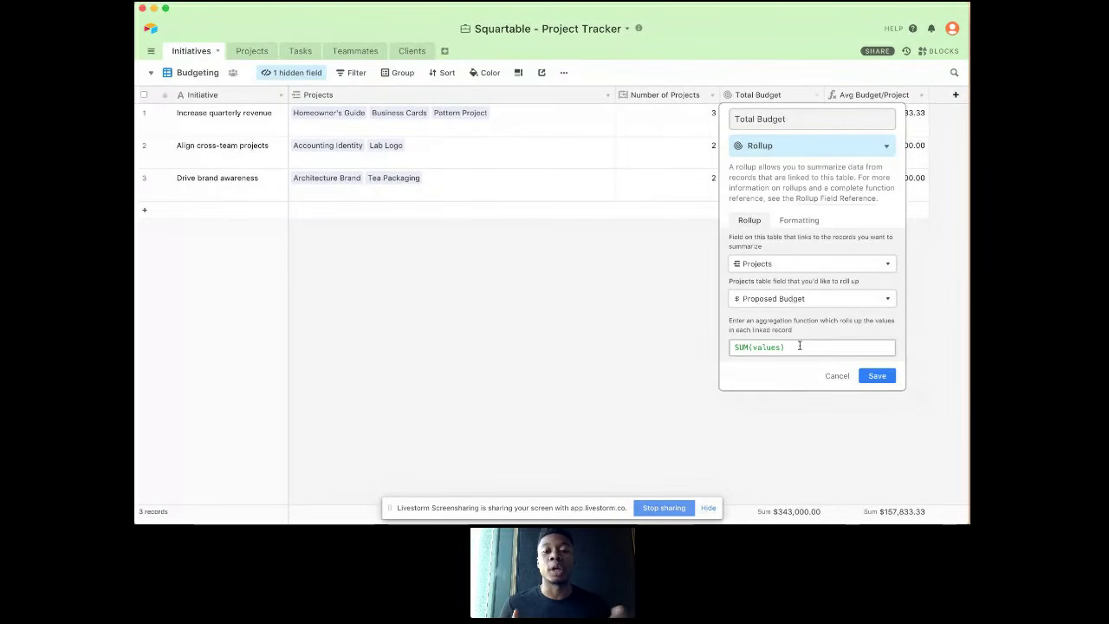
{"action": "left_click", "coordinate": [877, 375]}
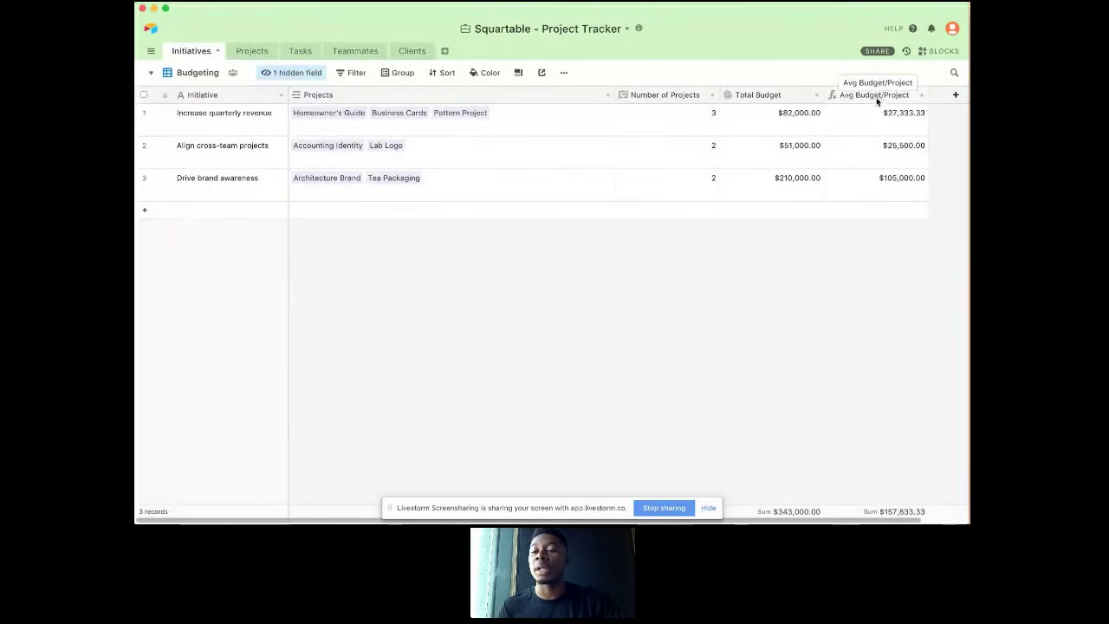
Step: Abandon the new Initiatives field and check the Proposed Budget values in the All view of the Projects table
{"action": "left_click", "coordinate": [953, 95]}
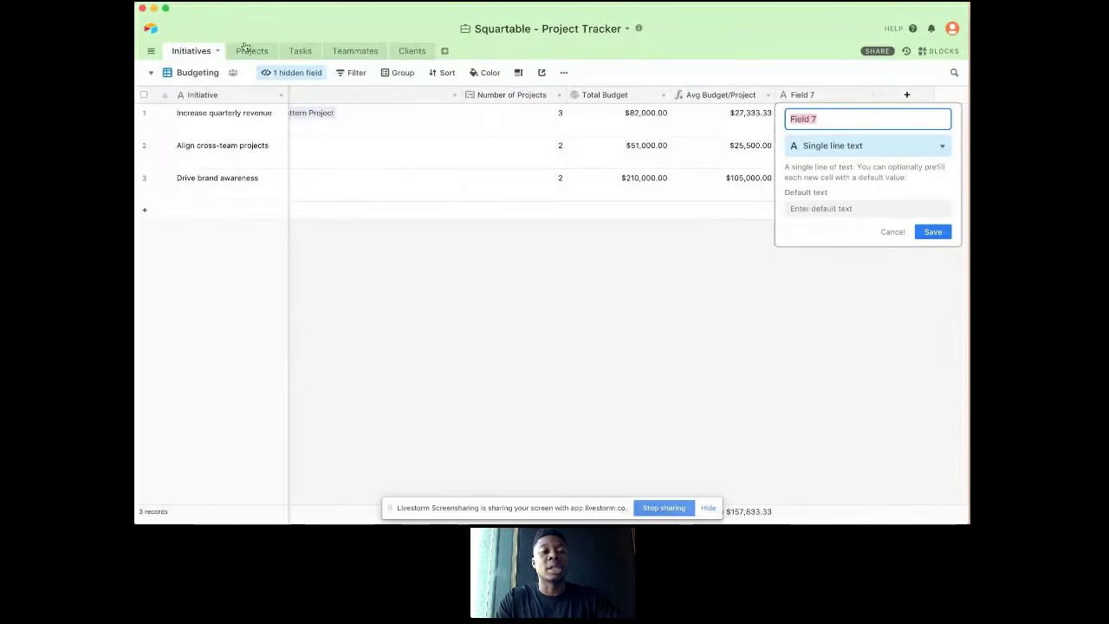
{"action": "left_click", "coordinate": [252, 52]}
{"action": "left_click", "coordinate": [252, 52]}
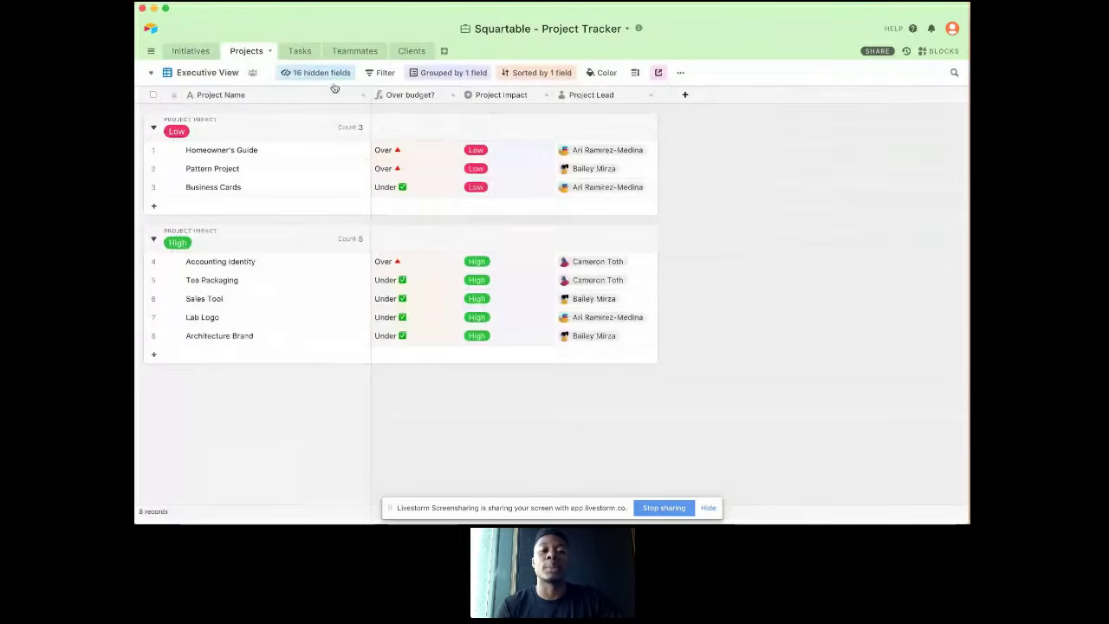
{"action": "left_click", "coordinate": [227, 73]}
{"action": "left_click", "coordinate": [255, 102]}
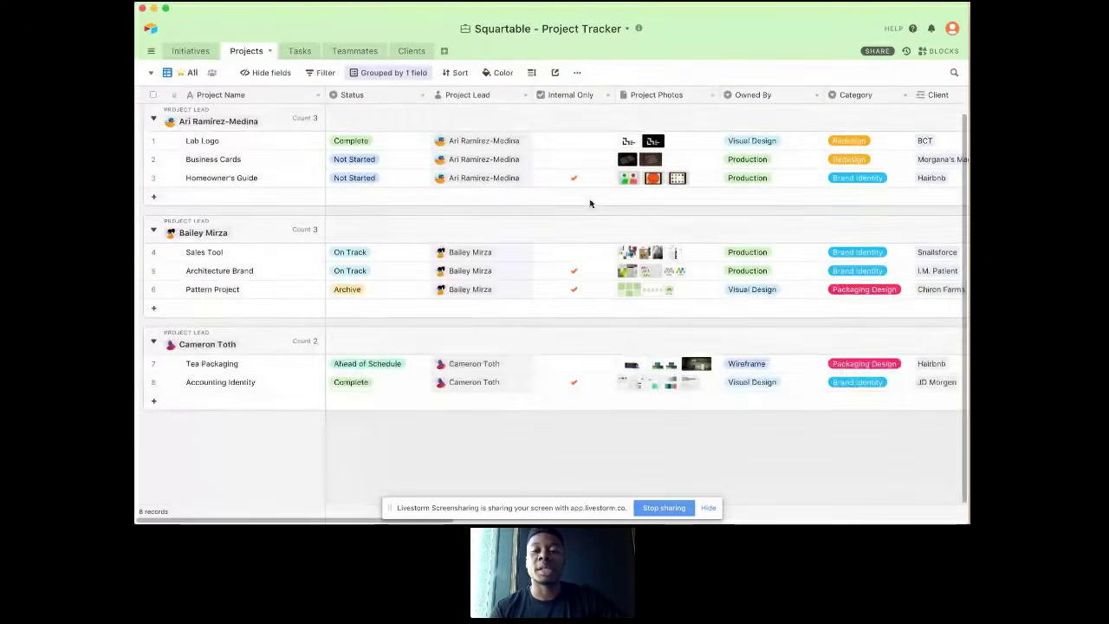
{"action": "scroll", "coordinate": [590, 203], "scroll_direction": "right", "scroll_amount": 10}
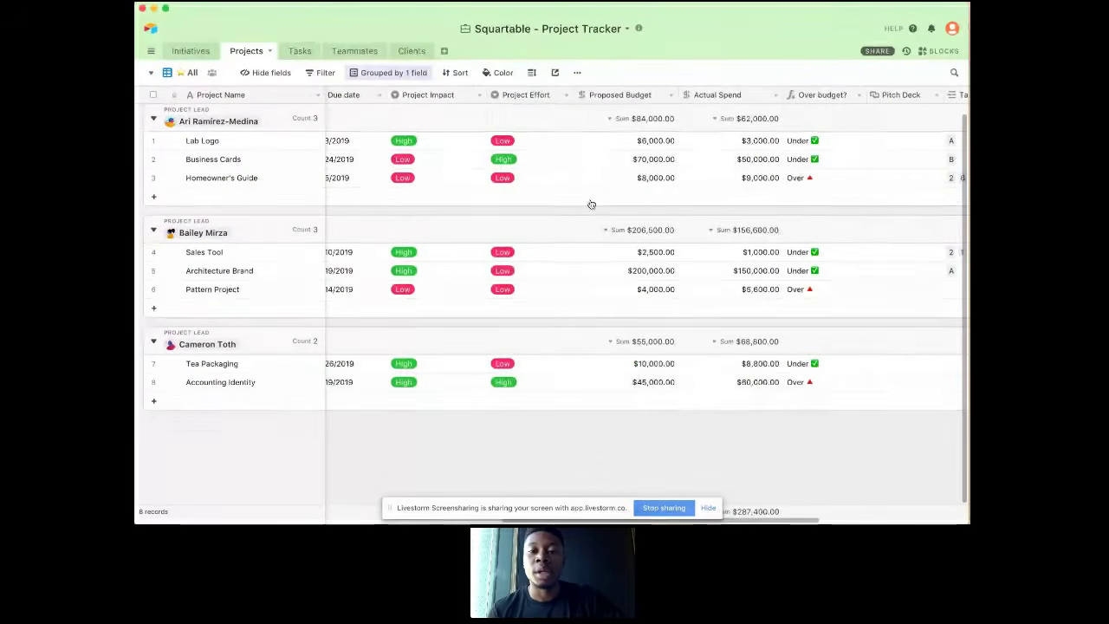
{"action": "scroll", "coordinate": [593, 198], "scroll_direction": "right", "scroll_amount": 1}
{"action": "left_click", "coordinate": [632, 141]}
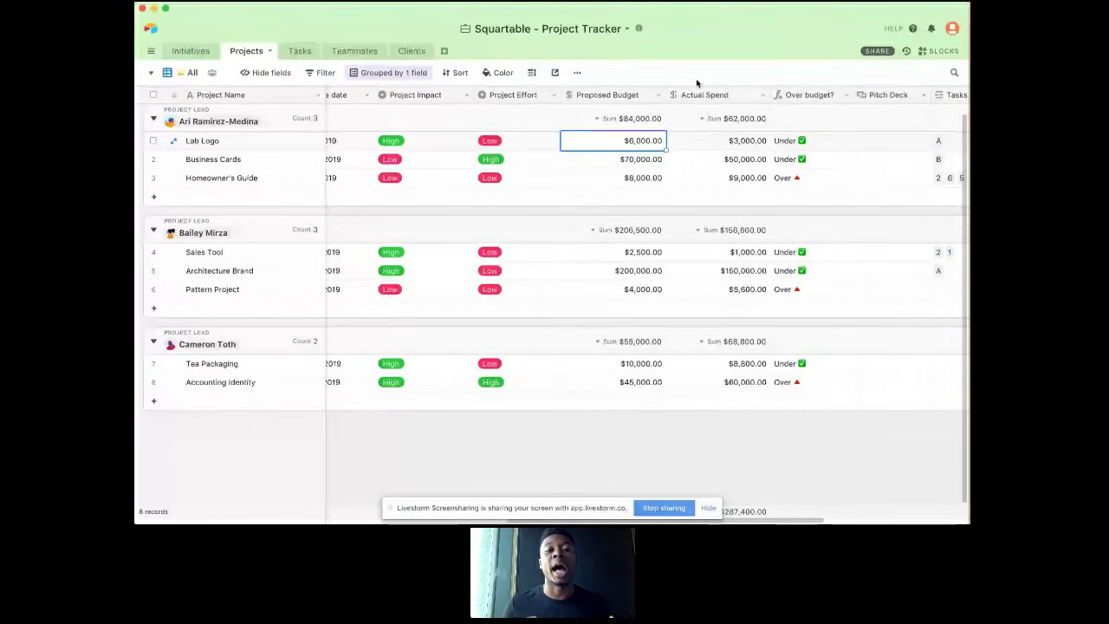
Step: Open the base's blocks at full width and browse the library of available blocks, including the Chart block's description
{"action": "left_click", "coordinate": [929, 52]}
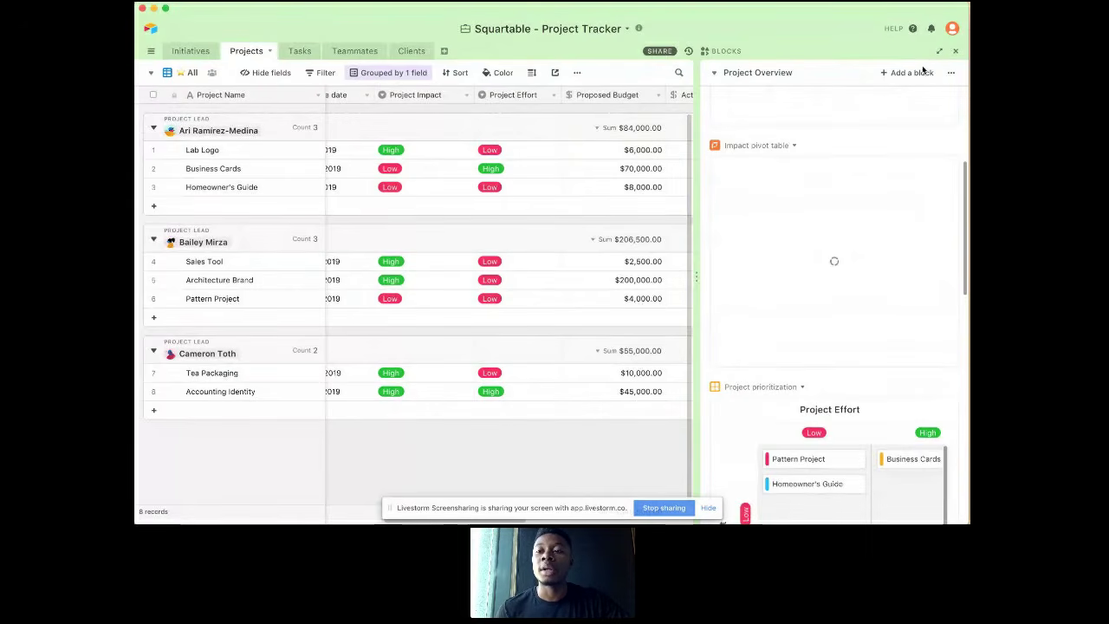
{"action": "left_click", "coordinate": [906, 72]}
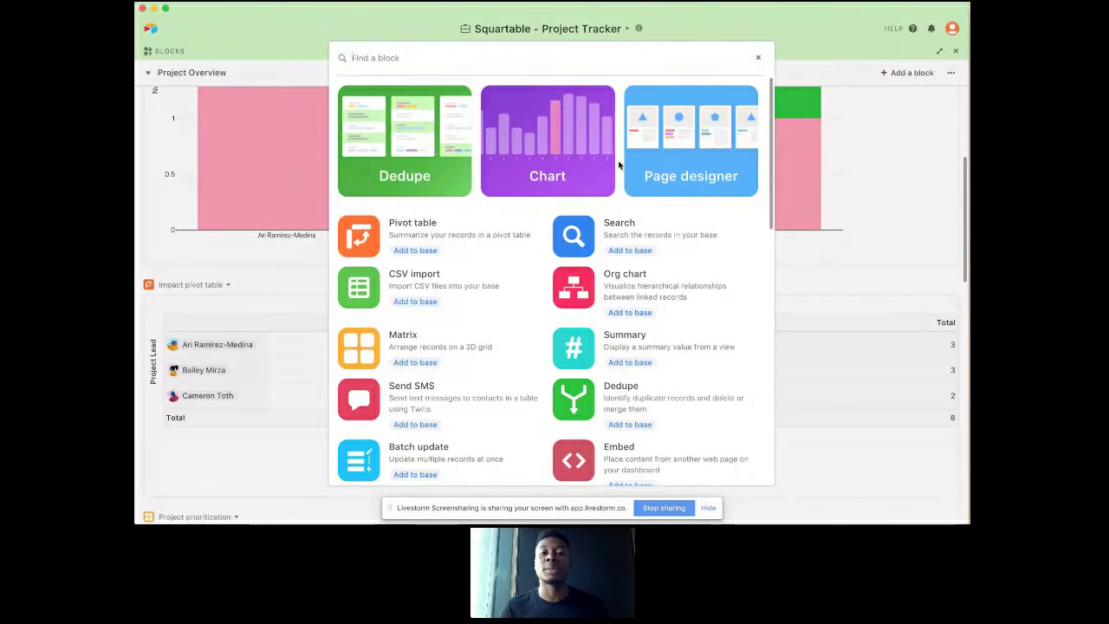
{"action": "left_click", "coordinate": [571, 152]}
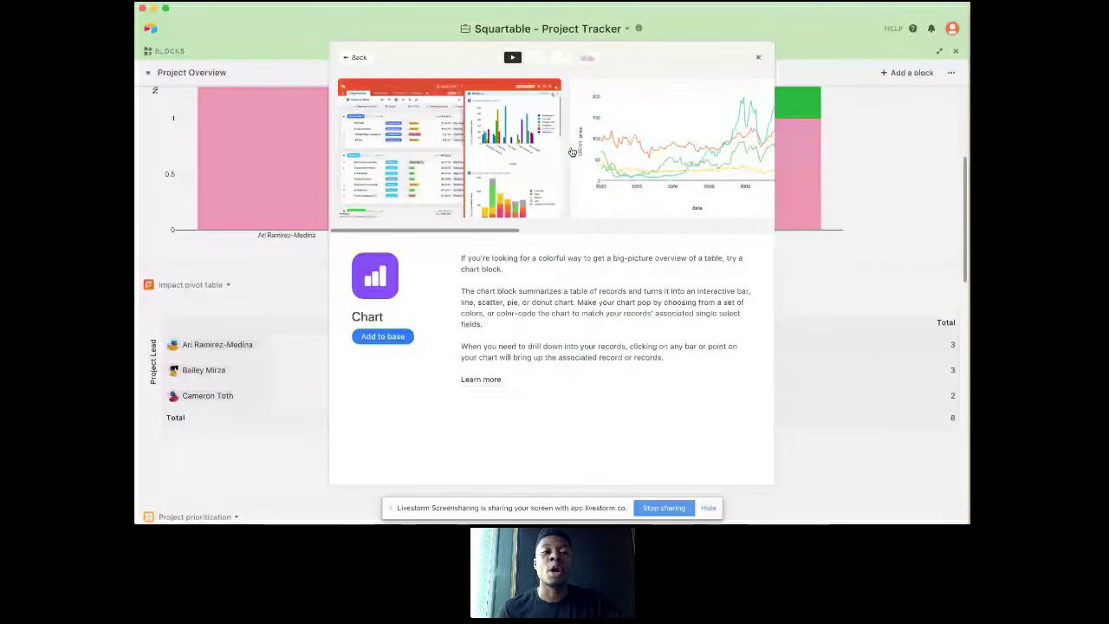
{"action": "left_click", "coordinate": [359, 57]}
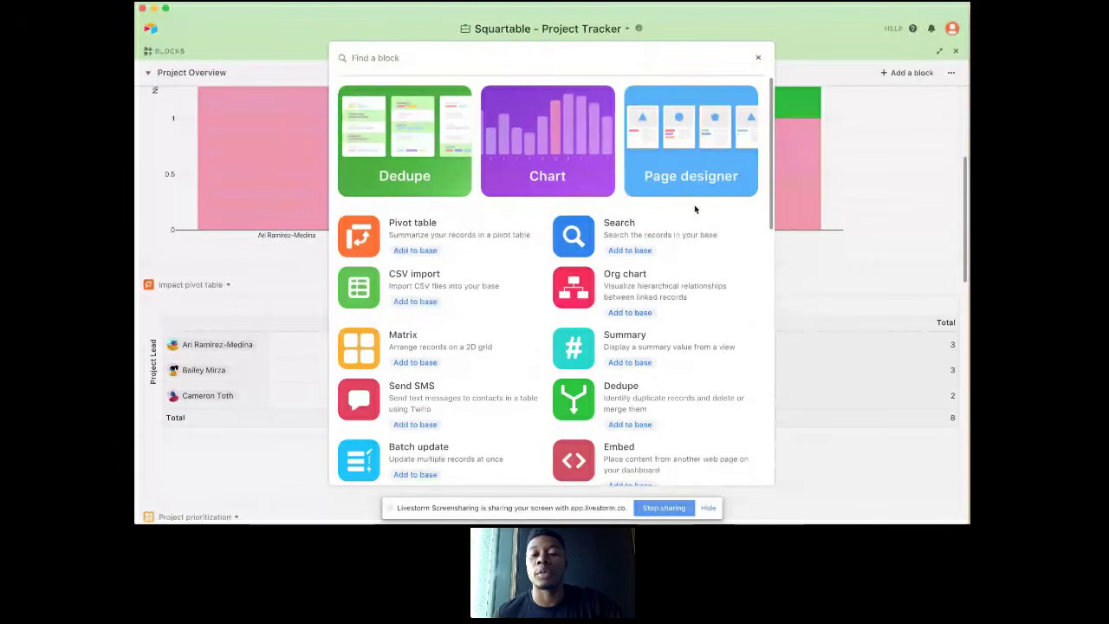
{"action": "scroll", "coordinate": [670, 274], "scroll_direction": "down", "scroll_amount": 1}
{"action": "scroll", "coordinate": [672, 275], "scroll_direction": "down", "scroll_amount": 3}
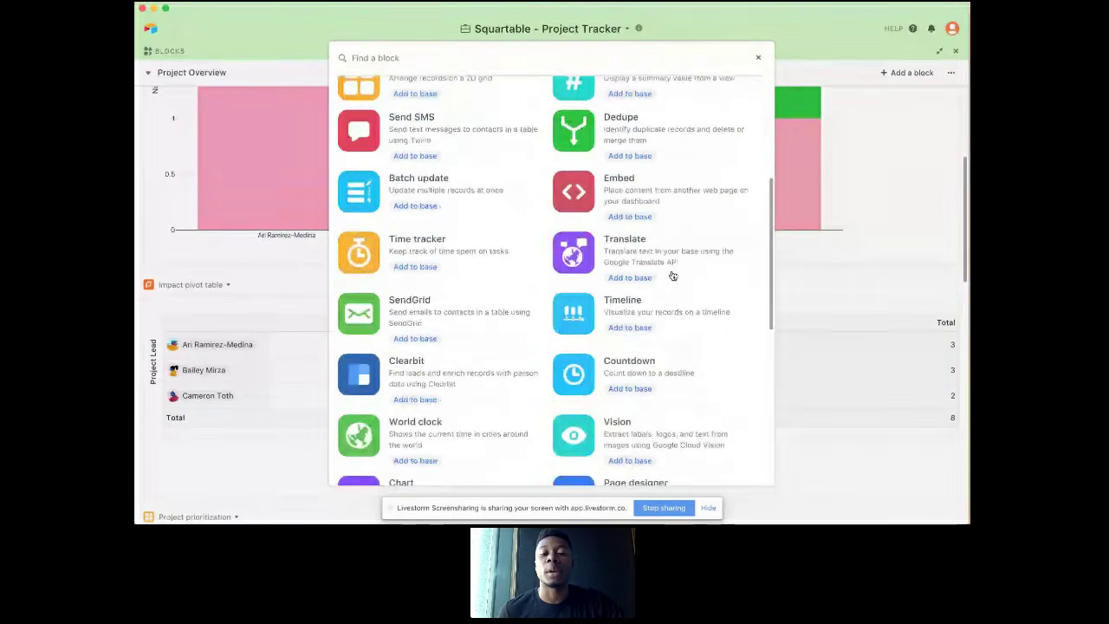
{"action": "scroll", "coordinate": [672, 275], "scroll_direction": "down", "scroll_amount": 3}
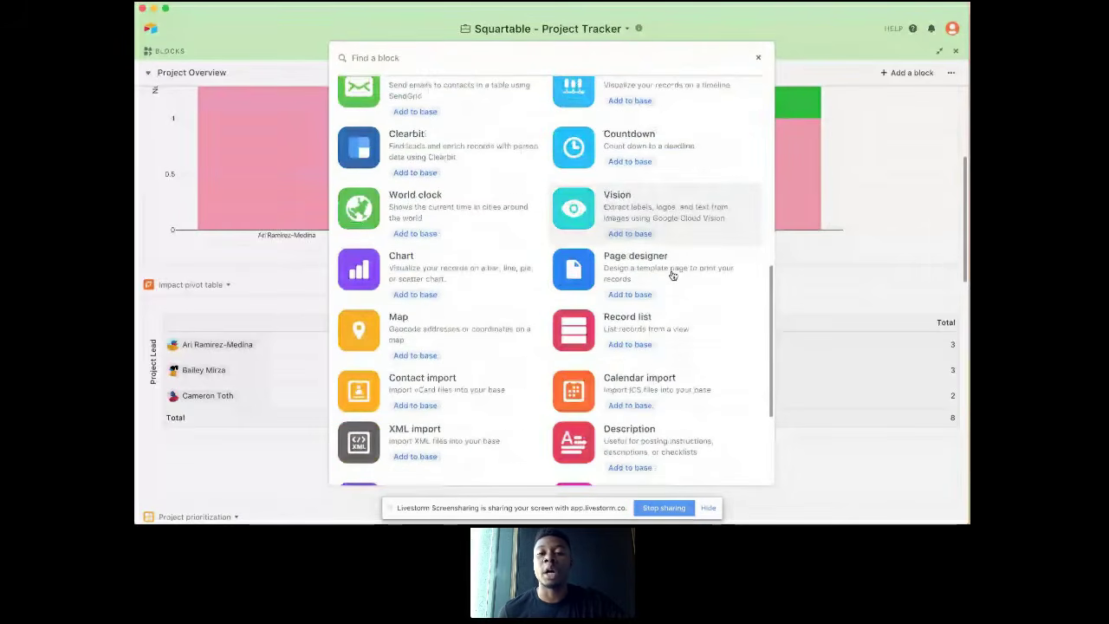
{"action": "scroll", "coordinate": [672, 275], "scroll_direction": "up", "scroll_amount": 3}
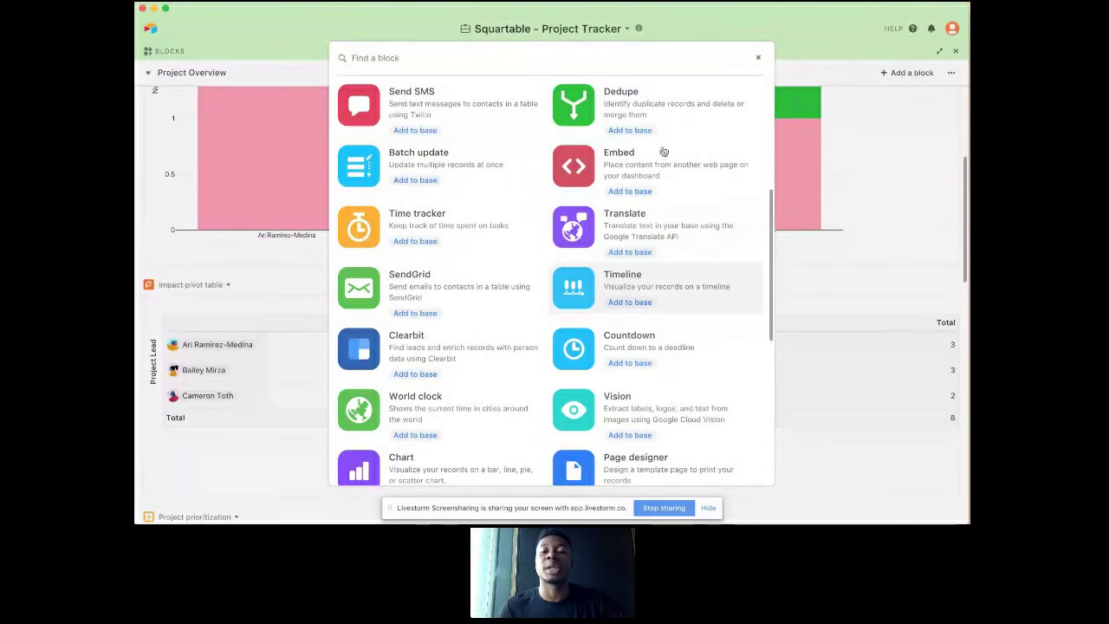
{"action": "left_click", "coordinate": [757, 57]}
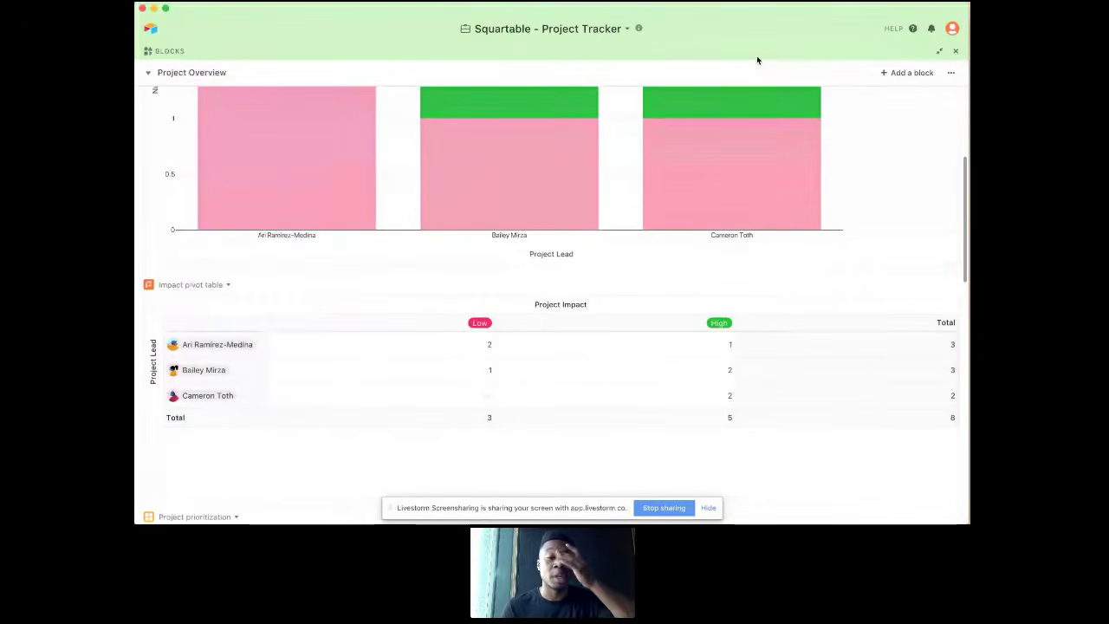
Step: Examine the Projects per person chart and the Impact pivot table in the Project Overview dashboard
{"action": "scroll", "coordinate": [793, 156], "scroll_direction": "down", "scroll_amount": 2}
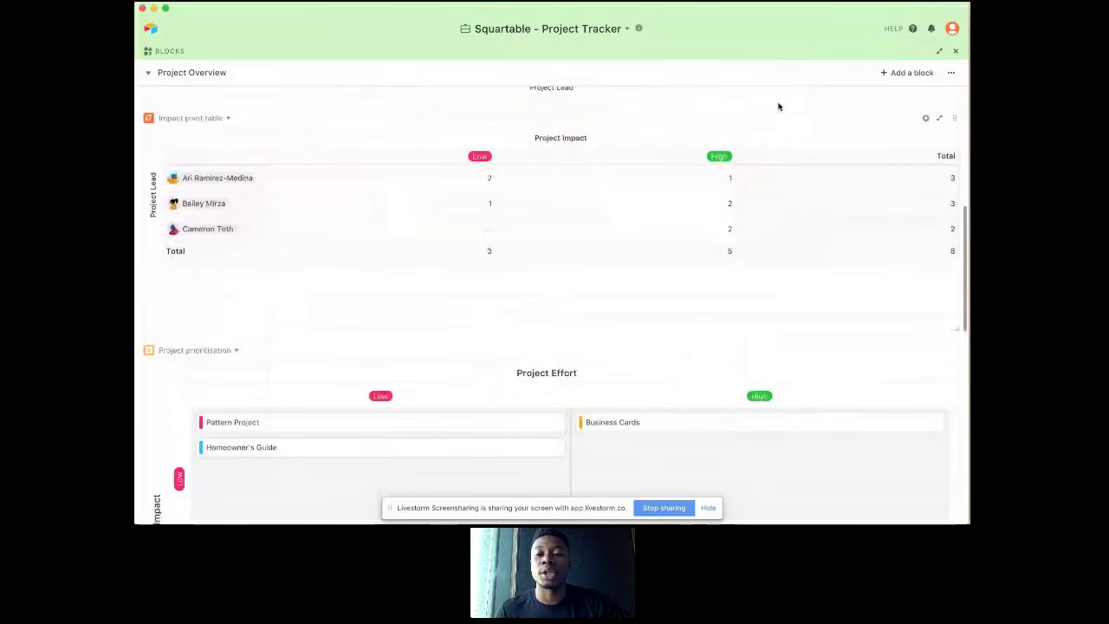
{"action": "scroll", "coordinate": [804, 147], "scroll_direction": "up", "scroll_amount": 5}
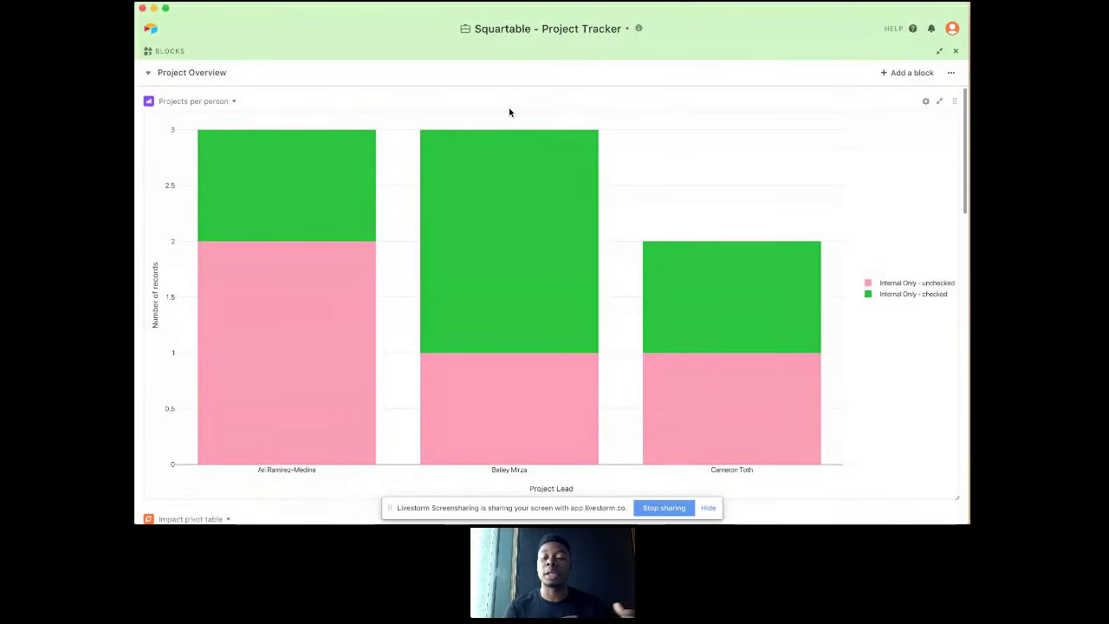
{"action": "mouse_move", "coordinate": [564, 143]}
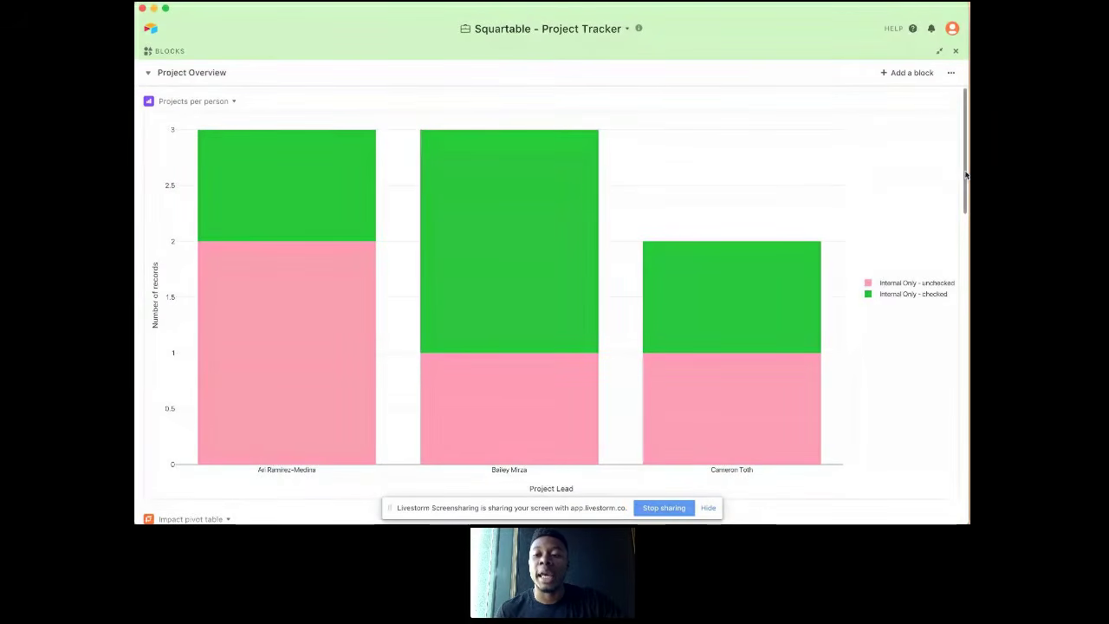
{"action": "scroll", "coordinate": [605, 173], "scroll_direction": "down", "scroll_amount": 5}
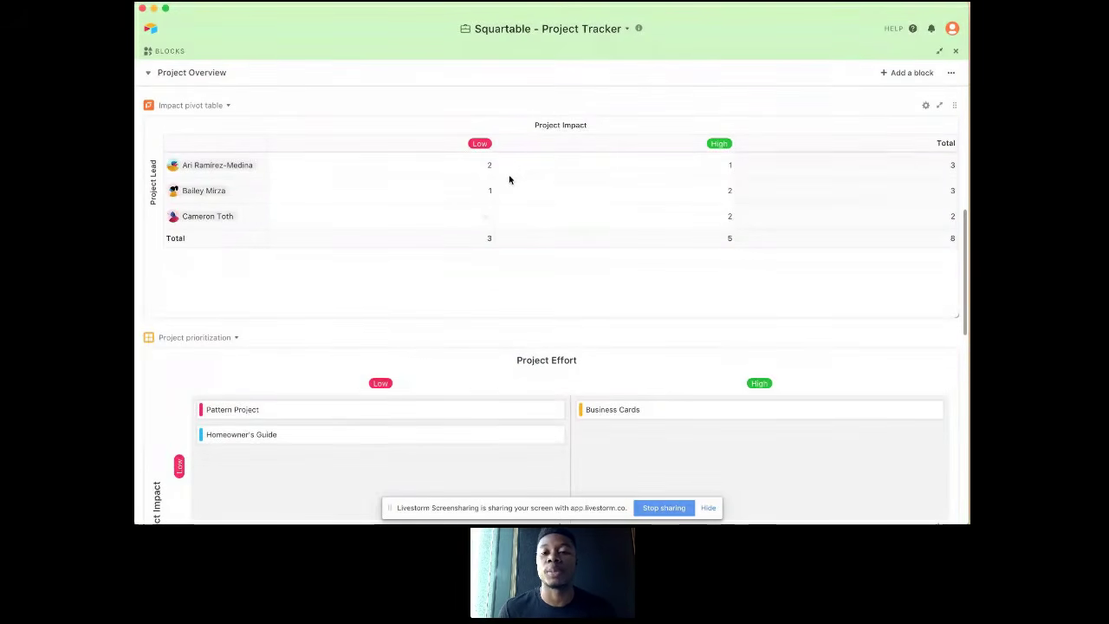
{"action": "left_click", "coordinate": [421, 165]}
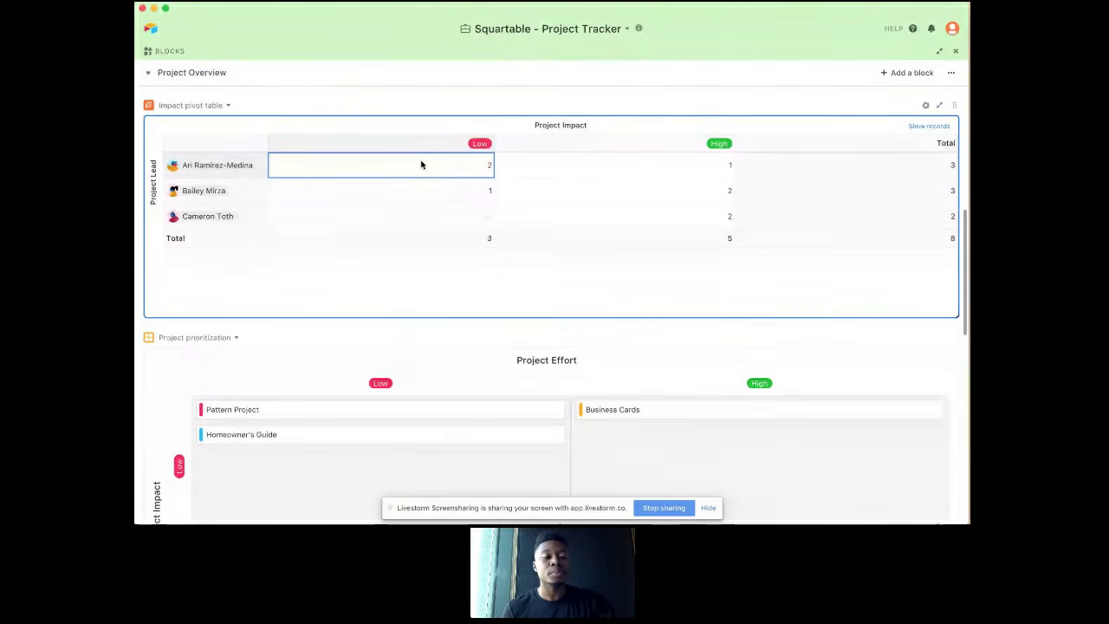
{"action": "scroll", "coordinate": [489, 320], "scroll_direction": "up", "scroll_amount": 1}
{"action": "scroll", "coordinate": [489, 320], "scroll_direction": "up", "scroll_amount": 5}
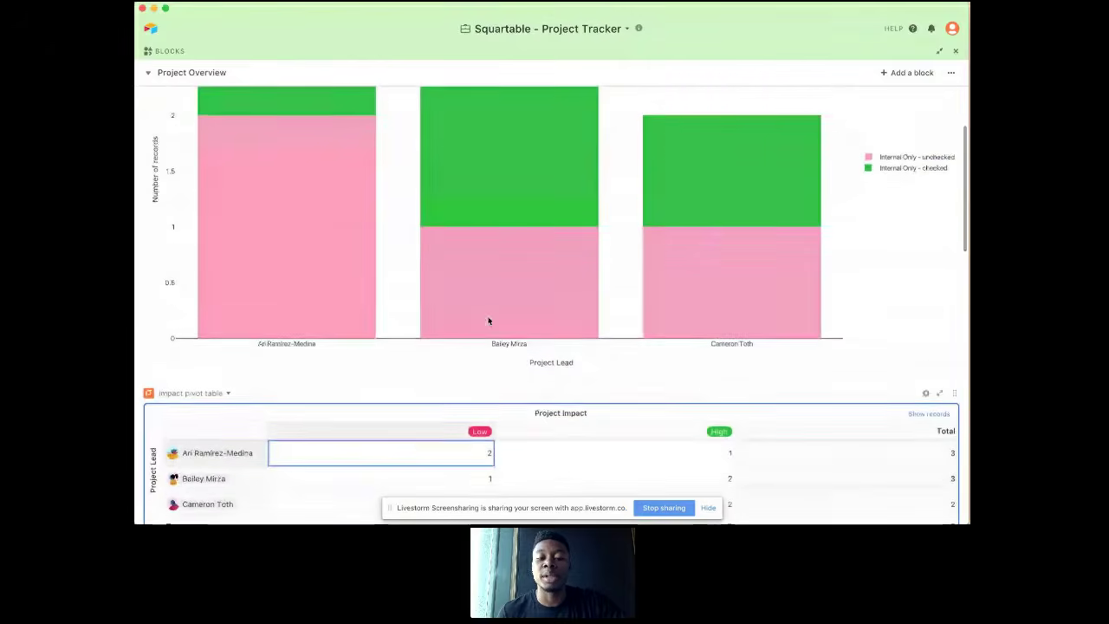
Step: Examine the Project prioritization matrix, which compares project effort with project impact, and the Timeline block below it
{"action": "scroll", "coordinate": [520, 349], "scroll_direction": "down", "scroll_amount": 10}
{"action": "scroll", "coordinate": [520, 353], "scroll_direction": "down", "scroll_amount": 2}
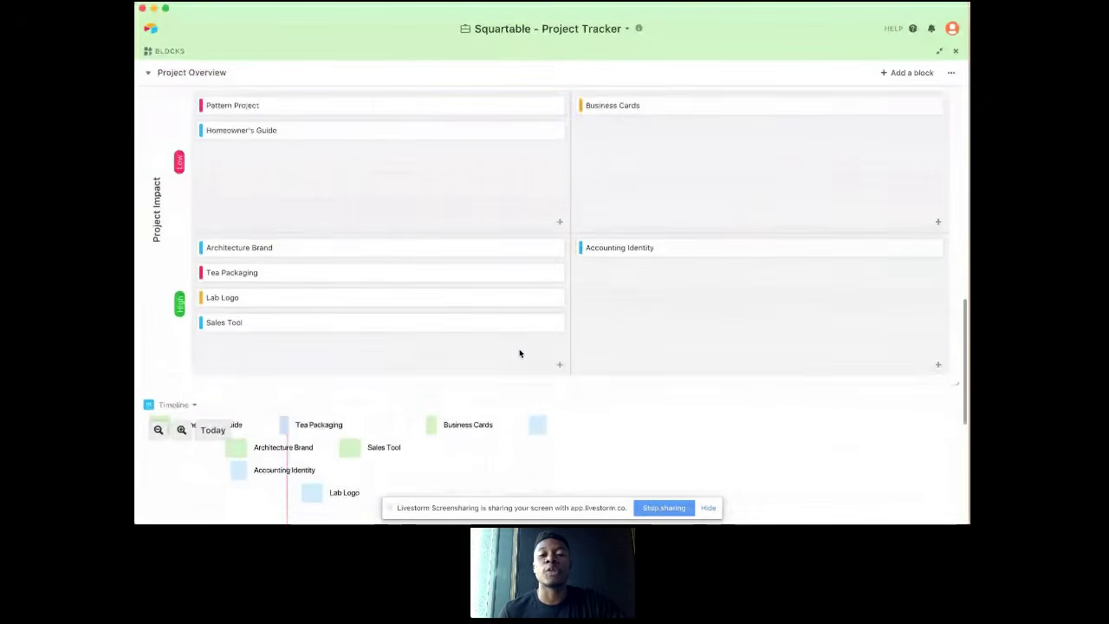
{"action": "scroll", "coordinate": [521, 353], "scroll_direction": "up", "scroll_amount": 1}
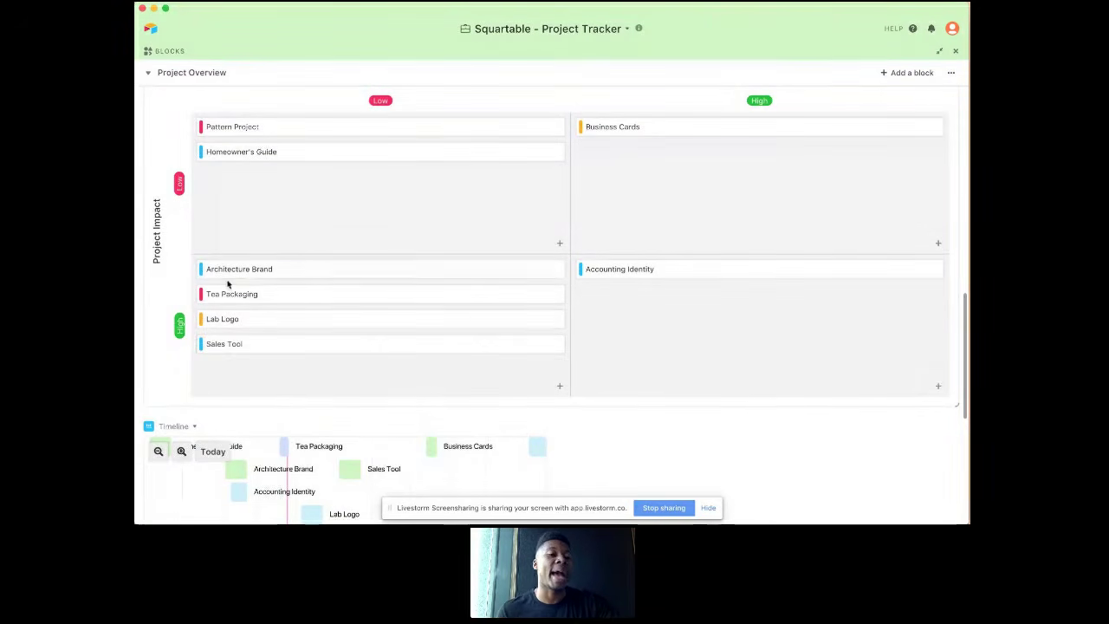
{"action": "scroll", "coordinate": [156, 225], "scroll_direction": "down", "scroll_amount": 1}
{"action": "scroll", "coordinate": [158, 227], "scroll_direction": "up", "scroll_amount": 3}
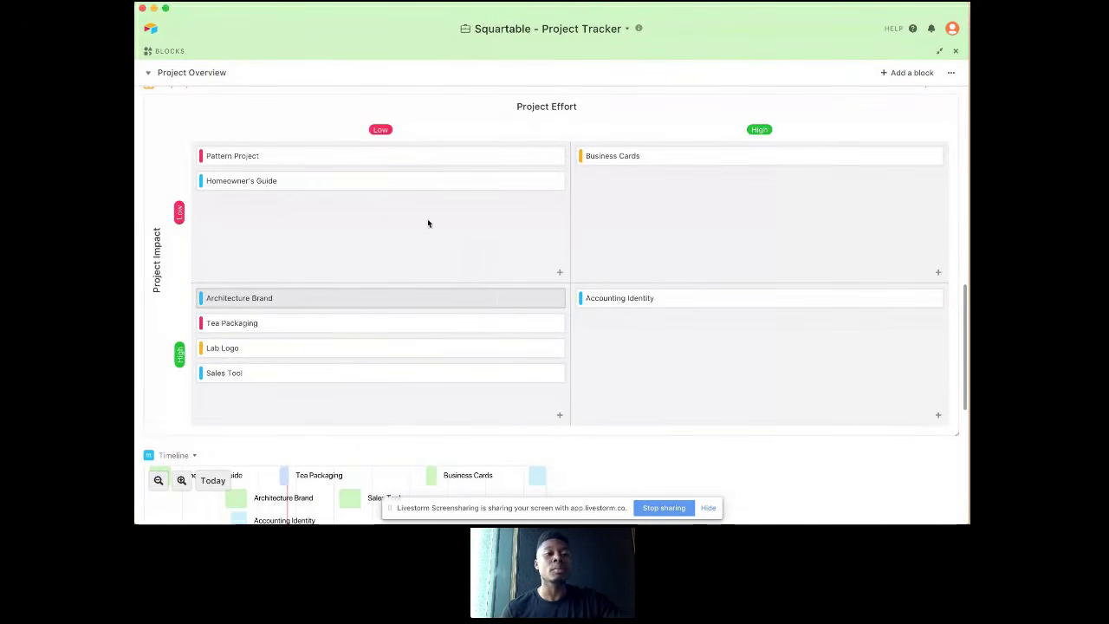
Step: Open the Budget Dashboard and examine its Initiative Budgets and Projects by Category and Budgeting charts
{"action": "left_click", "coordinate": [198, 73]}
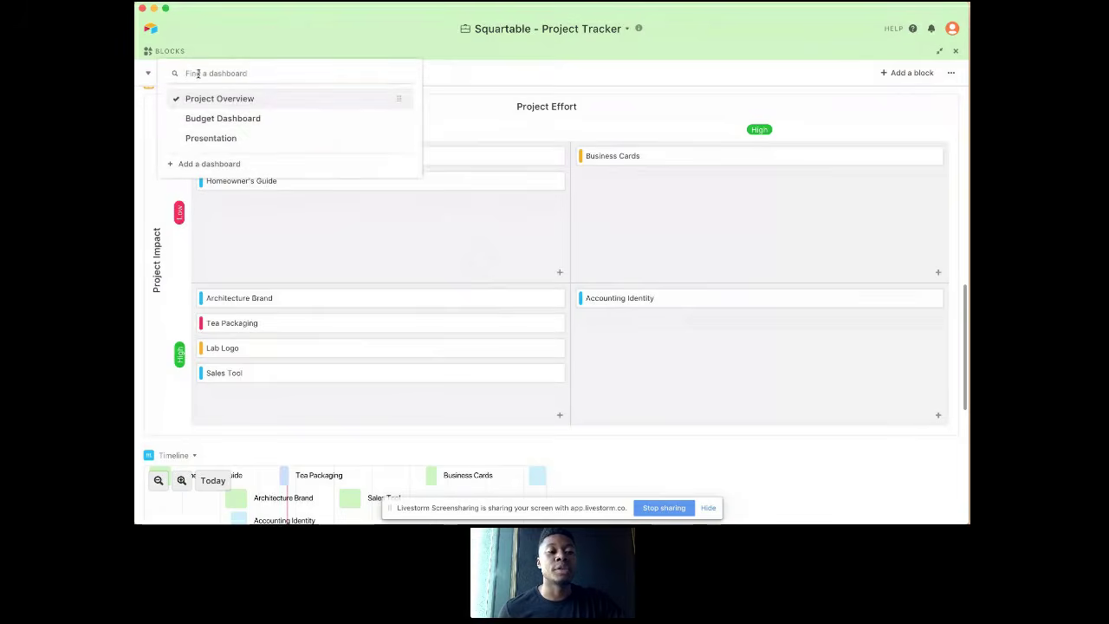
{"action": "left_click", "coordinate": [216, 118]}
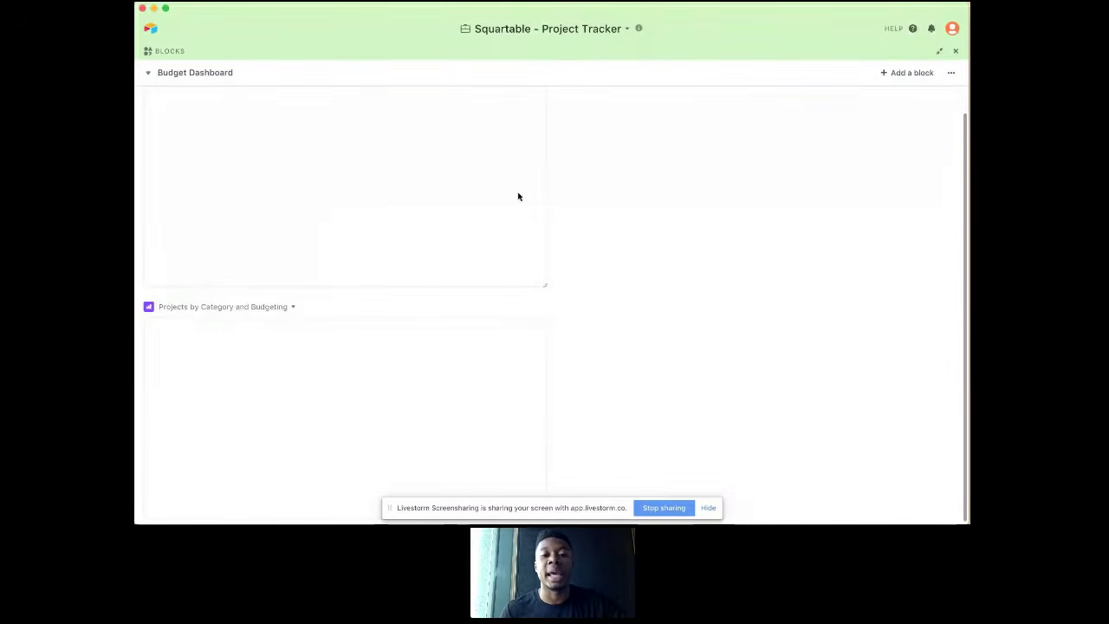
{"action": "scroll", "coordinate": [614, 212], "scroll_direction": "up", "scroll_amount": 1}
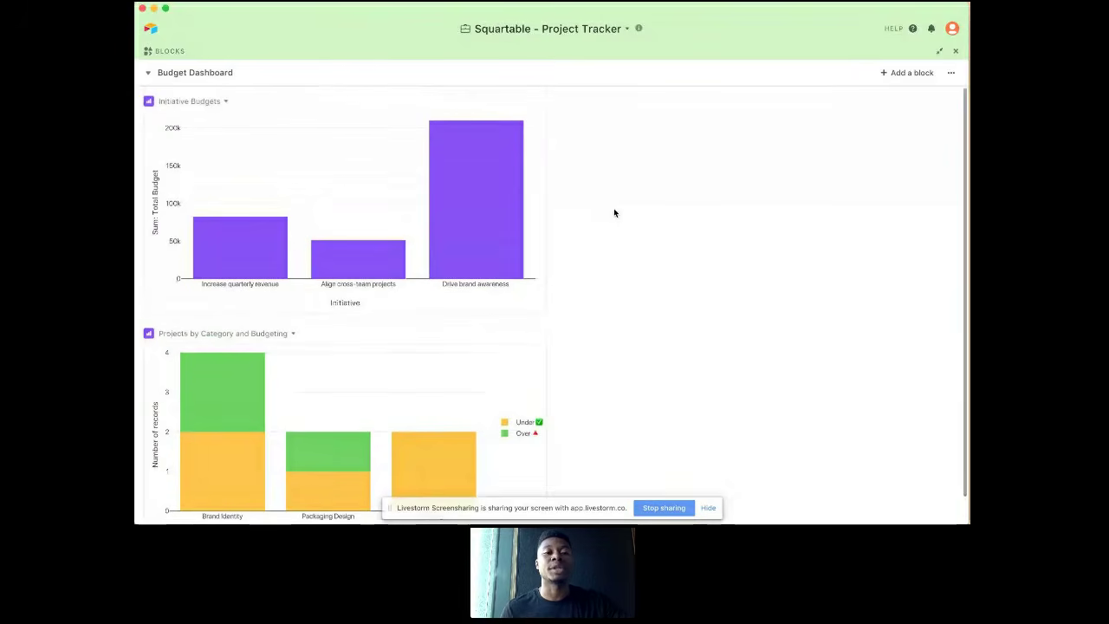
{"action": "left_click", "coordinate": [197, 73]}
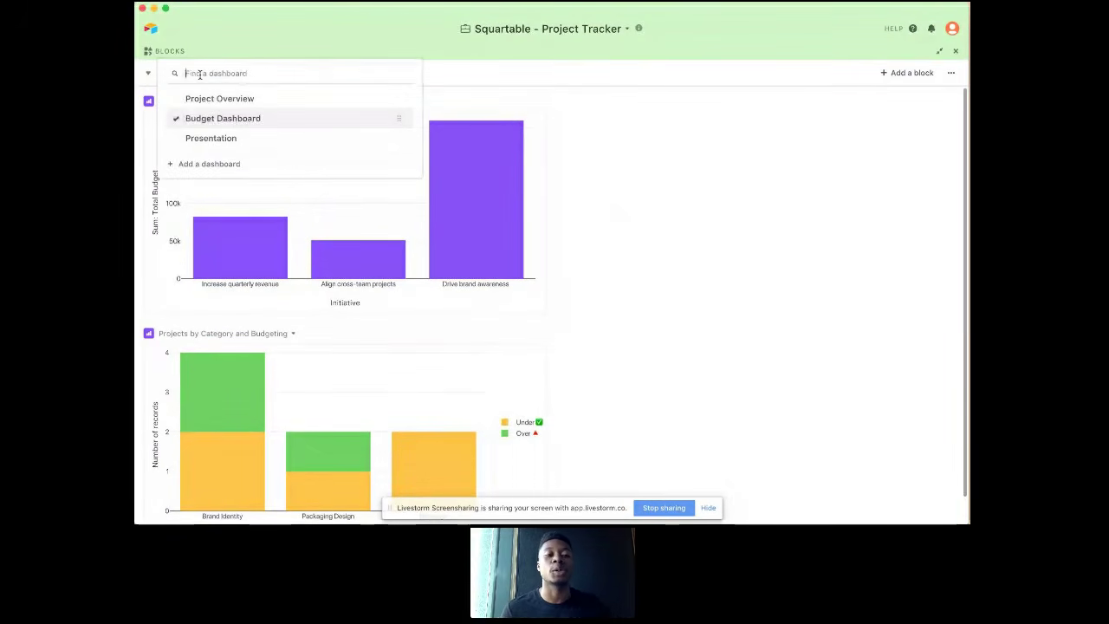
{"action": "left_click", "coordinate": [279, 119]}
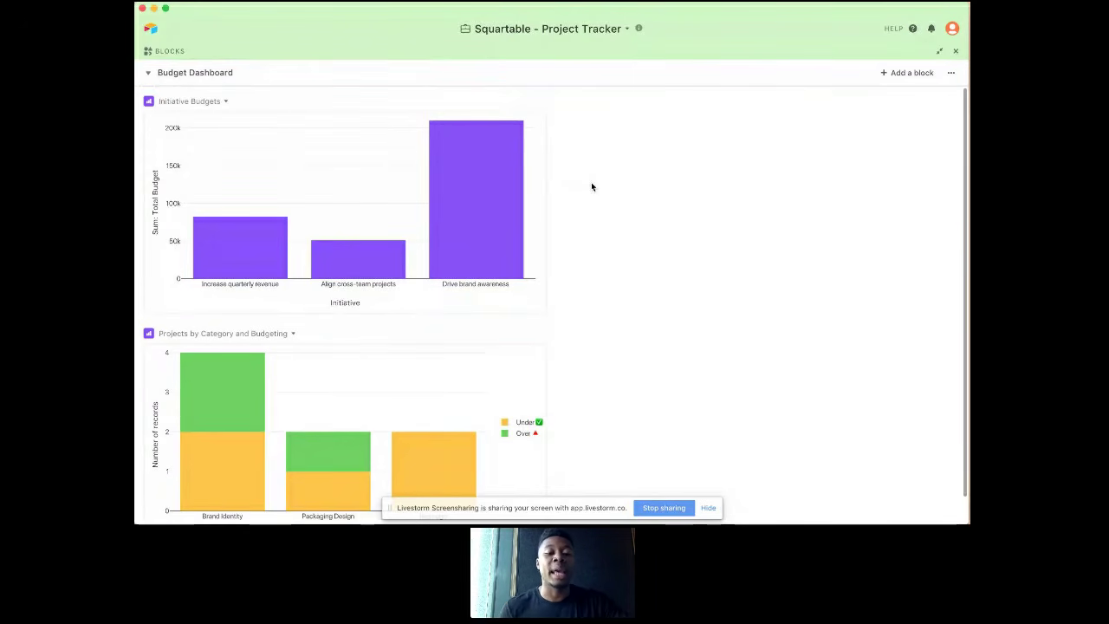
{"action": "scroll", "coordinate": [592, 187], "scroll_direction": "down", "scroll_amount": 1}
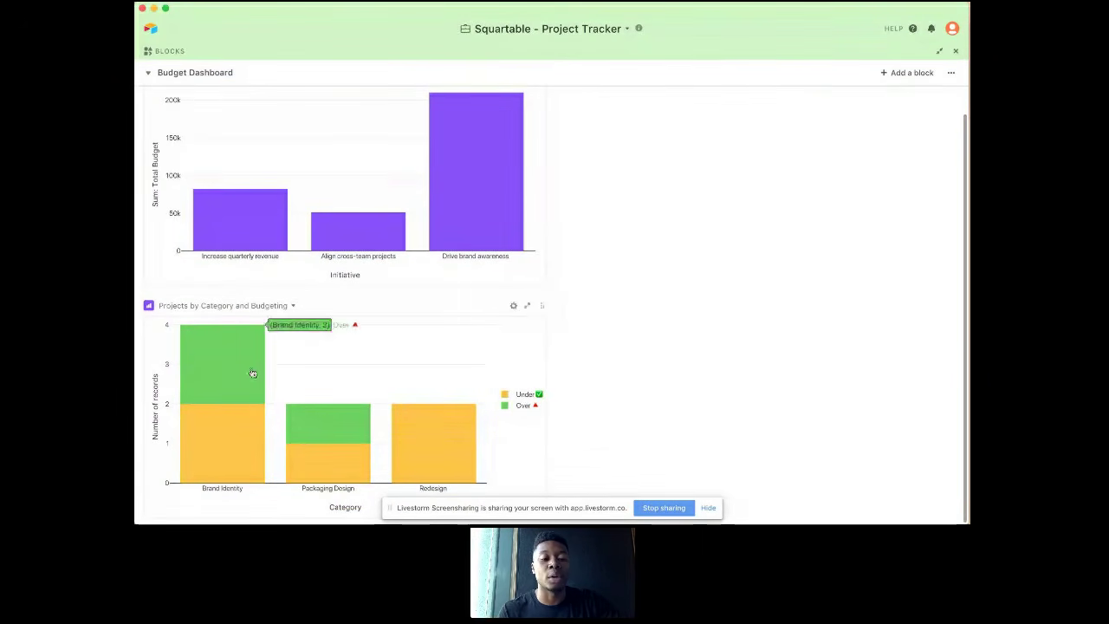
{"action": "mouse_move", "coordinate": [251, 394]}
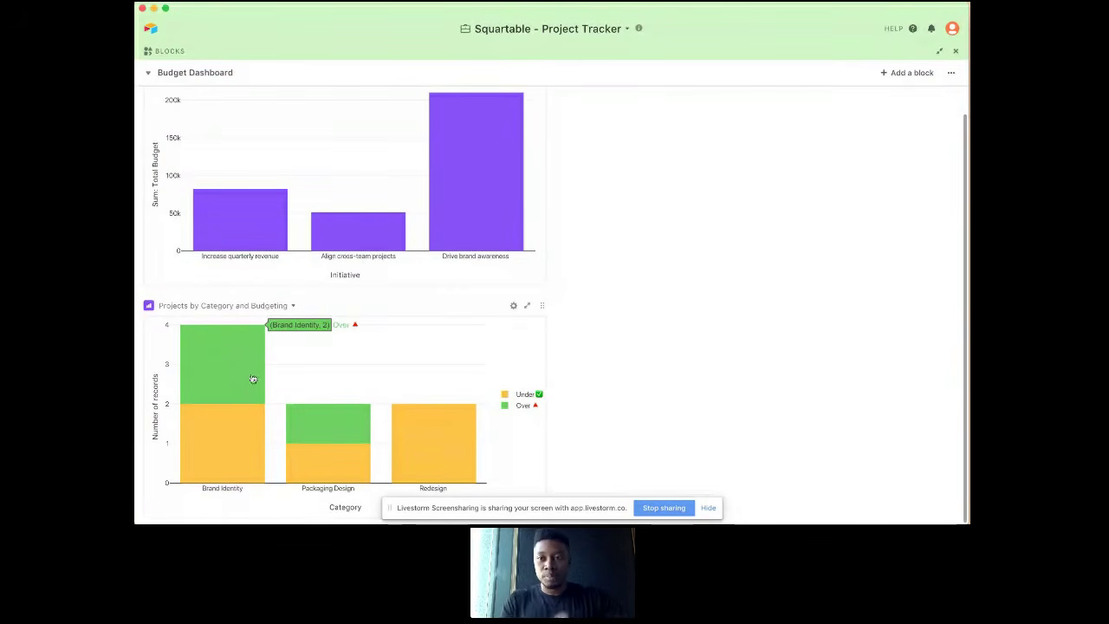
Step: Close the blocks and review the Projects table's fields and list of views, as well as the Tasks table
{"action": "left_click", "coordinate": [955, 50]}
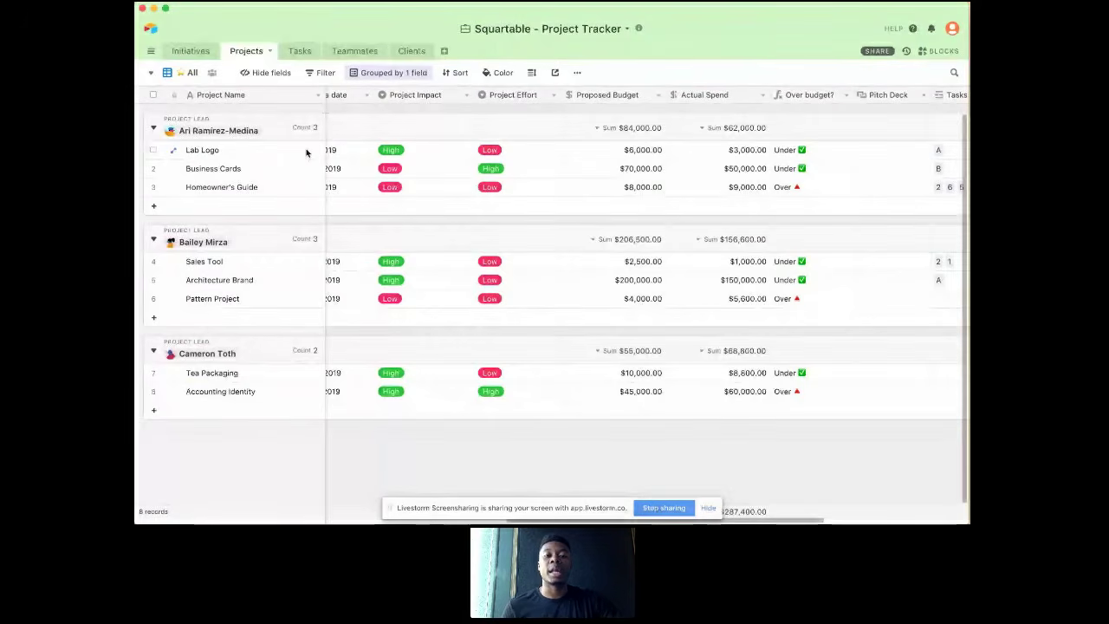
{"action": "scroll", "coordinate": [306, 154], "scroll_direction": "right", "scroll_amount": 4}
{"action": "scroll", "coordinate": [305, 153], "scroll_direction": "left", "scroll_amount": 10}
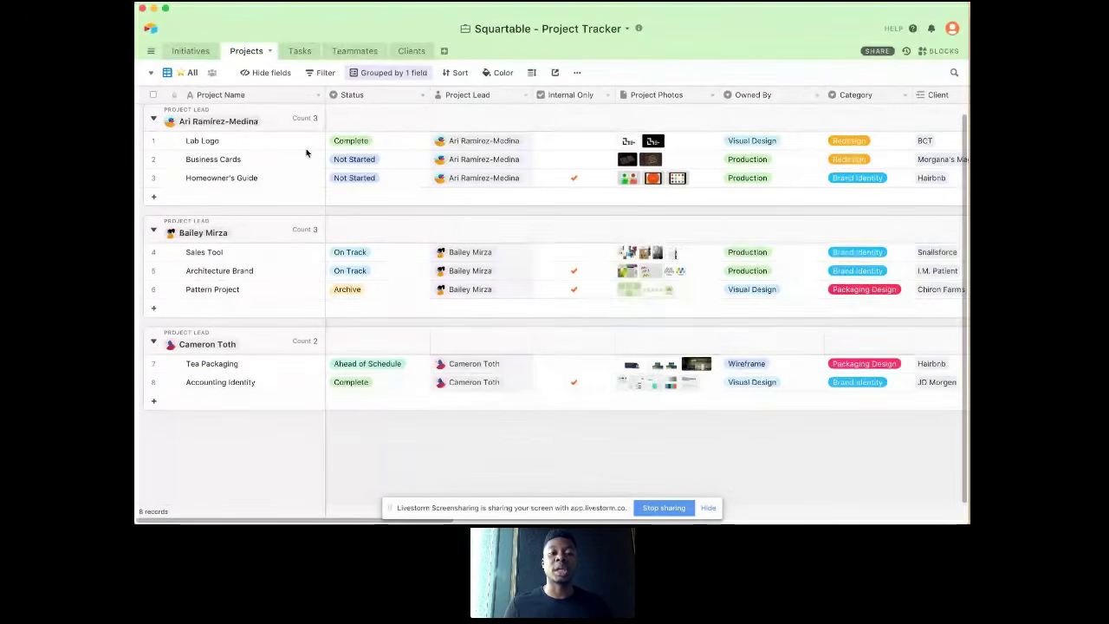
{"action": "left_click", "coordinate": [190, 74]}
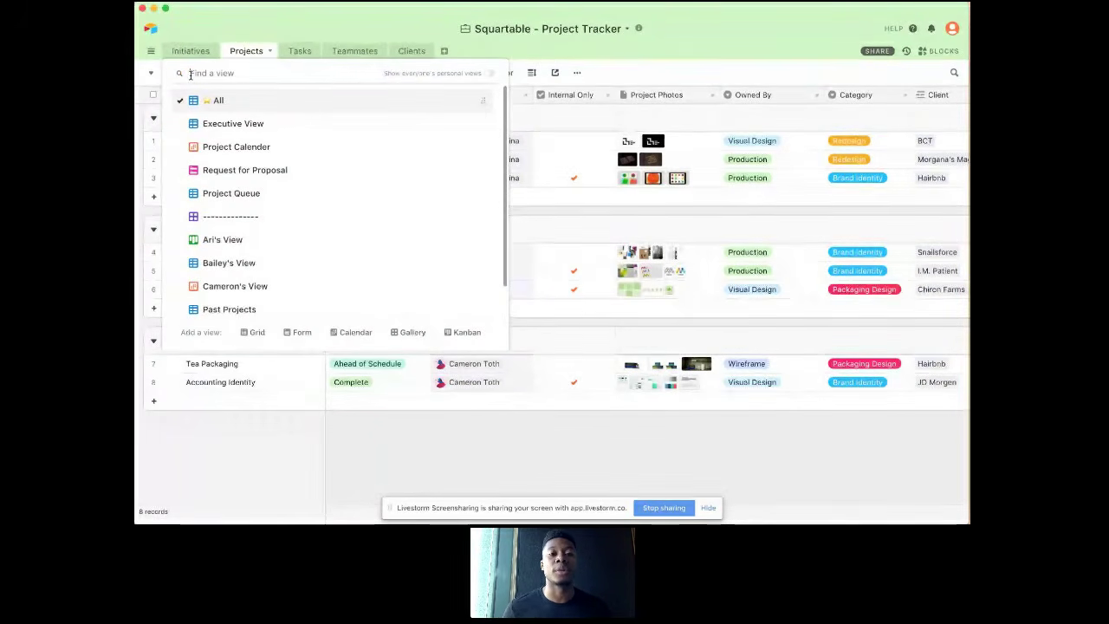
{"action": "left_click", "coordinate": [299, 52]}
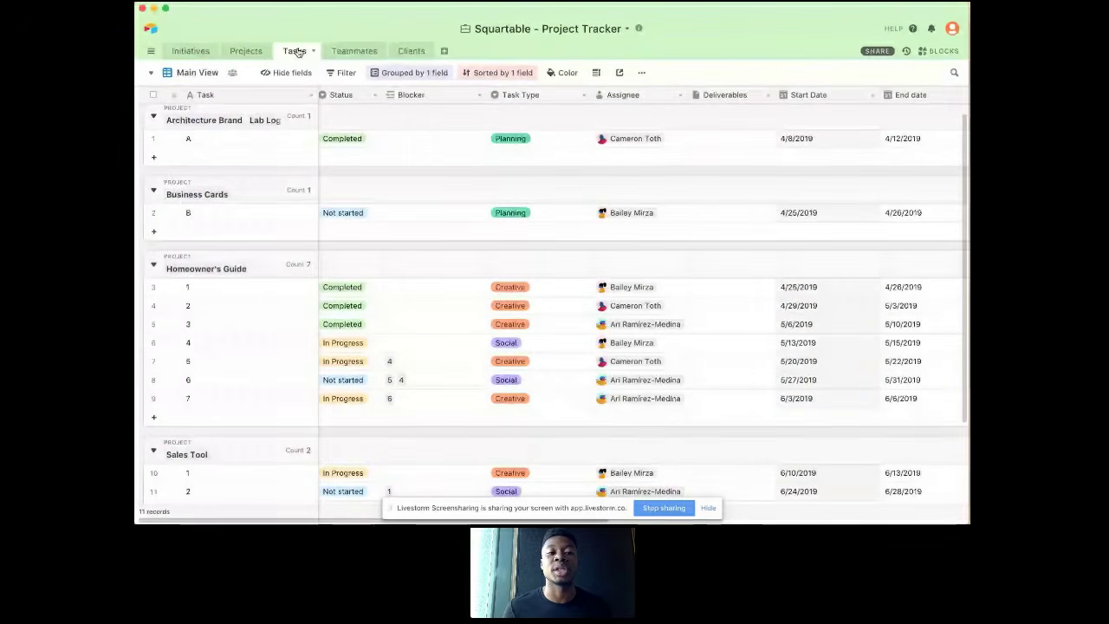
Step: From the Increase quarterly revenue initiative, open the linked Homeowner's Guide project and append a hyphen and the person's first name to its project name
{"action": "left_click", "coordinate": [192, 51]}
{"action": "left_click", "coordinate": [164, 116]}
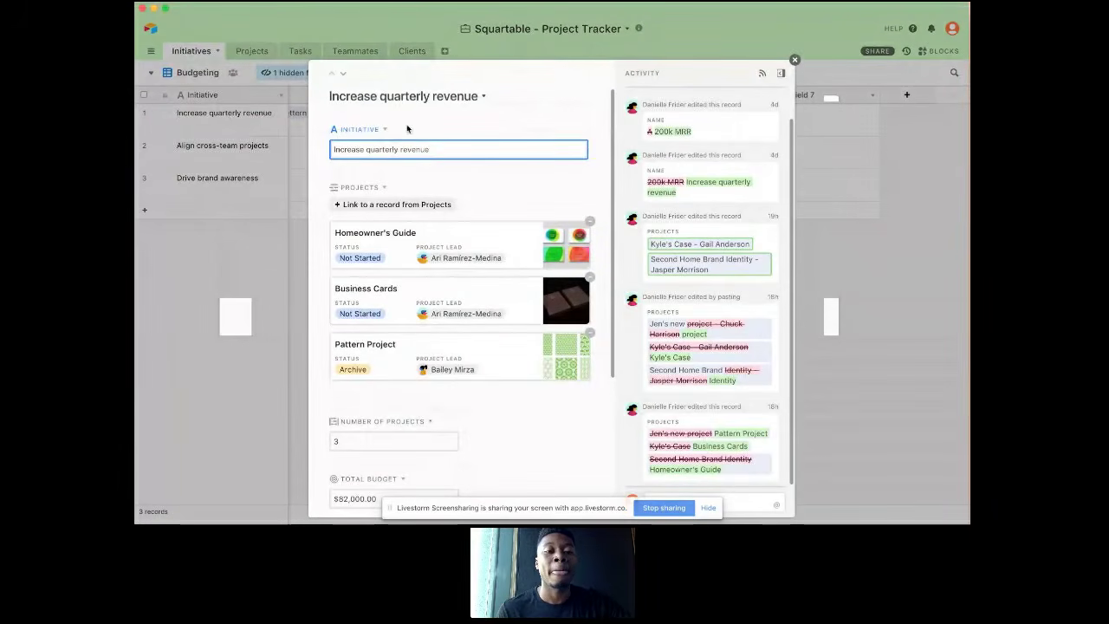
{"action": "left_click", "coordinate": [472, 253]}
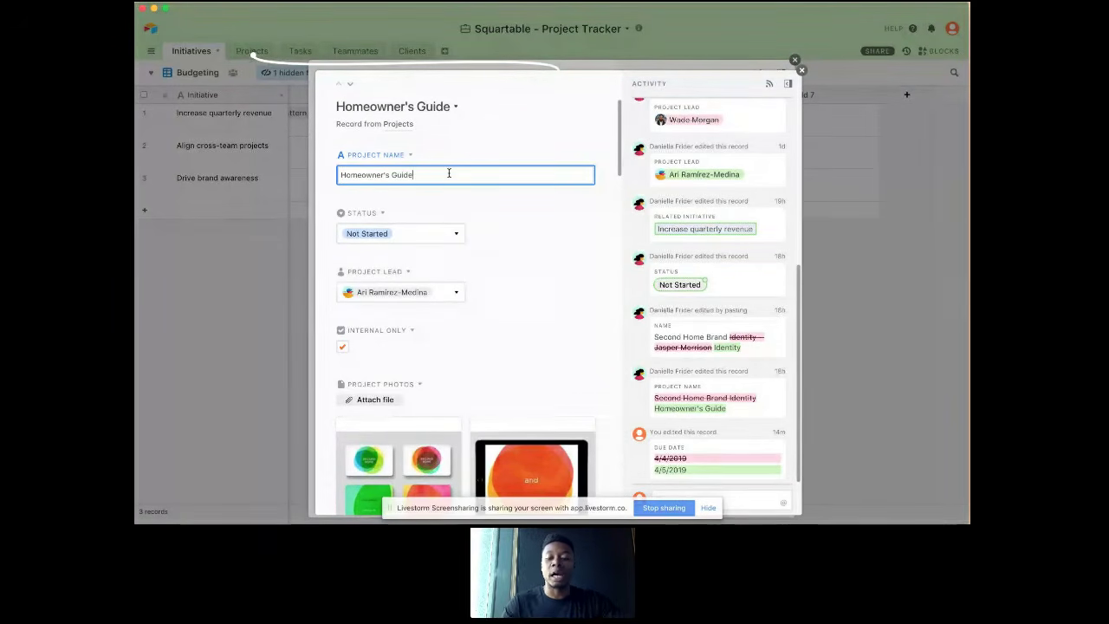
{"action": "type", "text": "-"}
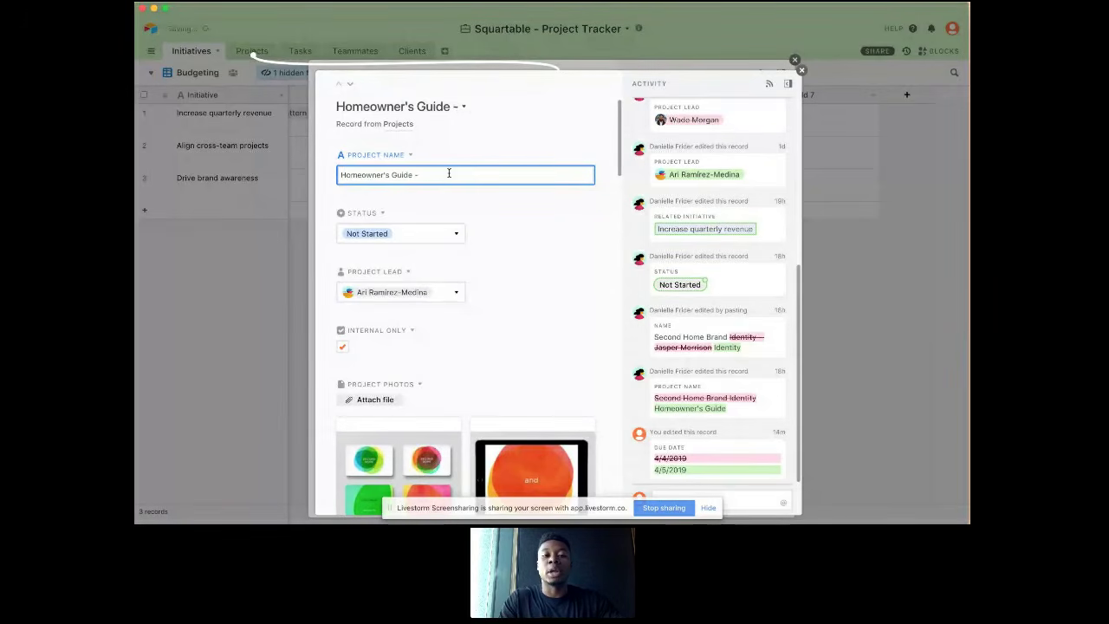
{"action": "type", "text": " Wade"}
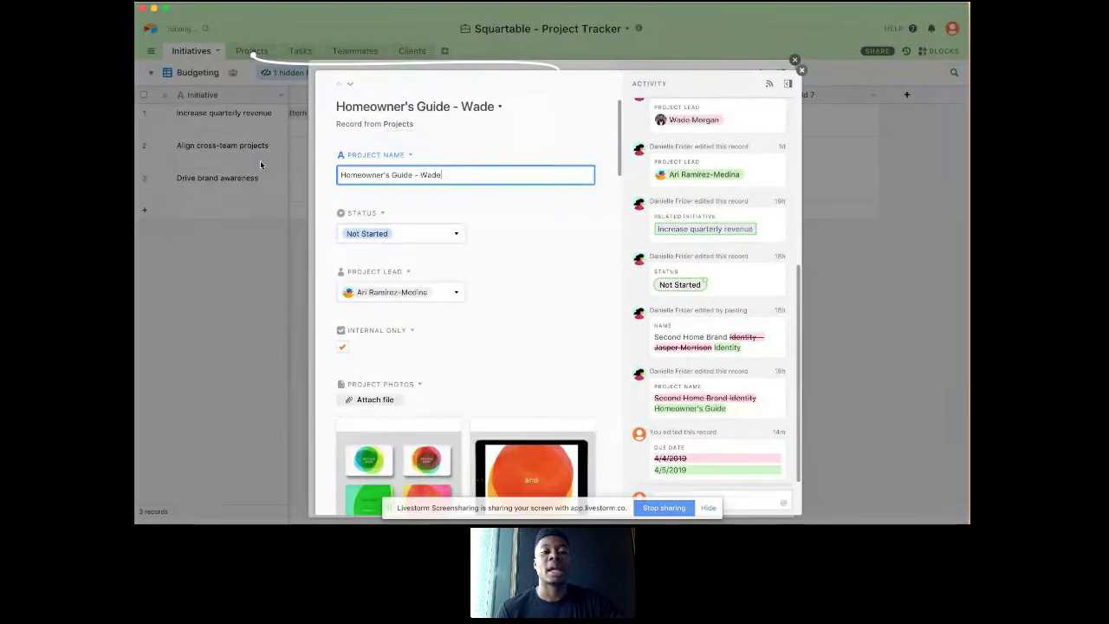
{"action": "left_click", "coordinate": [257, 151]}
{"action": "left_click", "coordinate": [257, 152]}
Step: Check the renamed Homeowner's Guide project in the Projects table and among the linked projects in the Initiatives table
{"action": "left_click", "coordinate": [250, 51]}
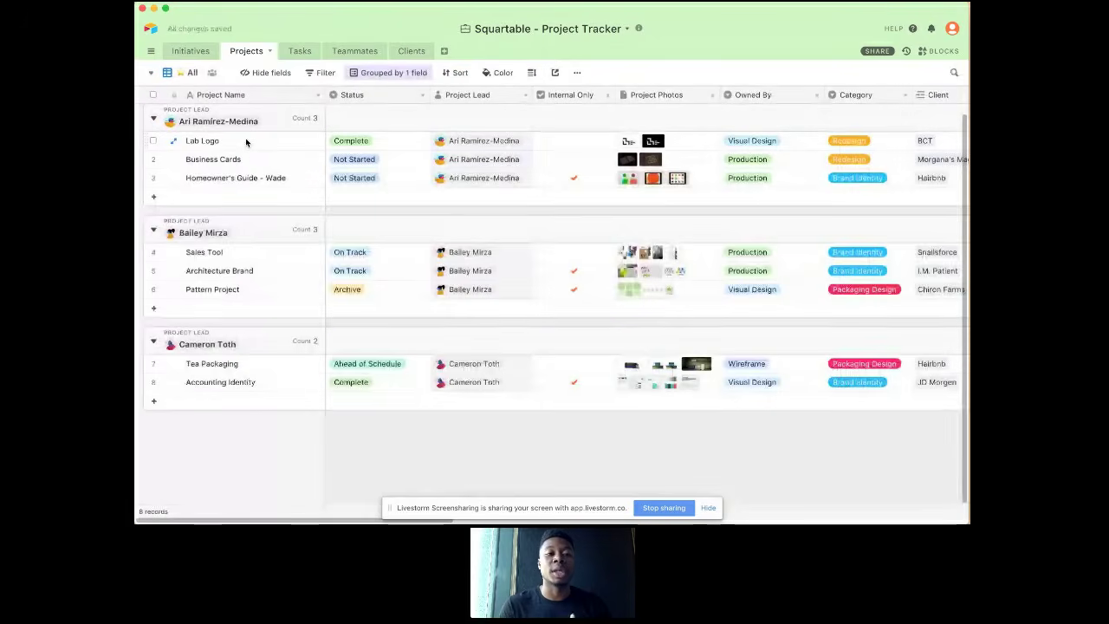
{"action": "left_click", "coordinate": [281, 178]}
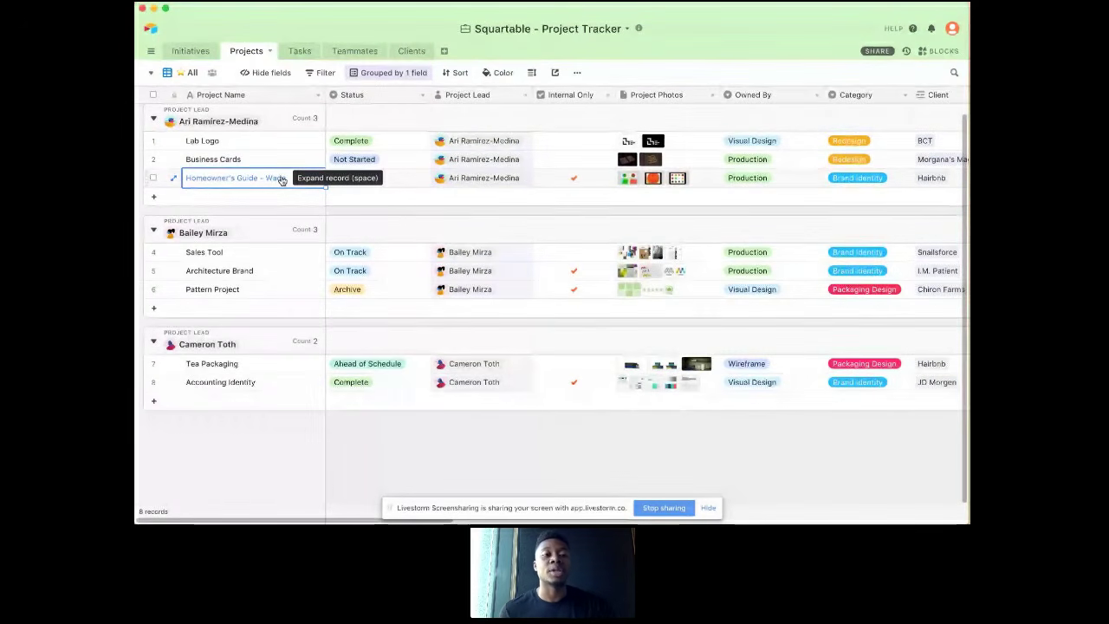
{"action": "left_click", "coordinate": [195, 50]}
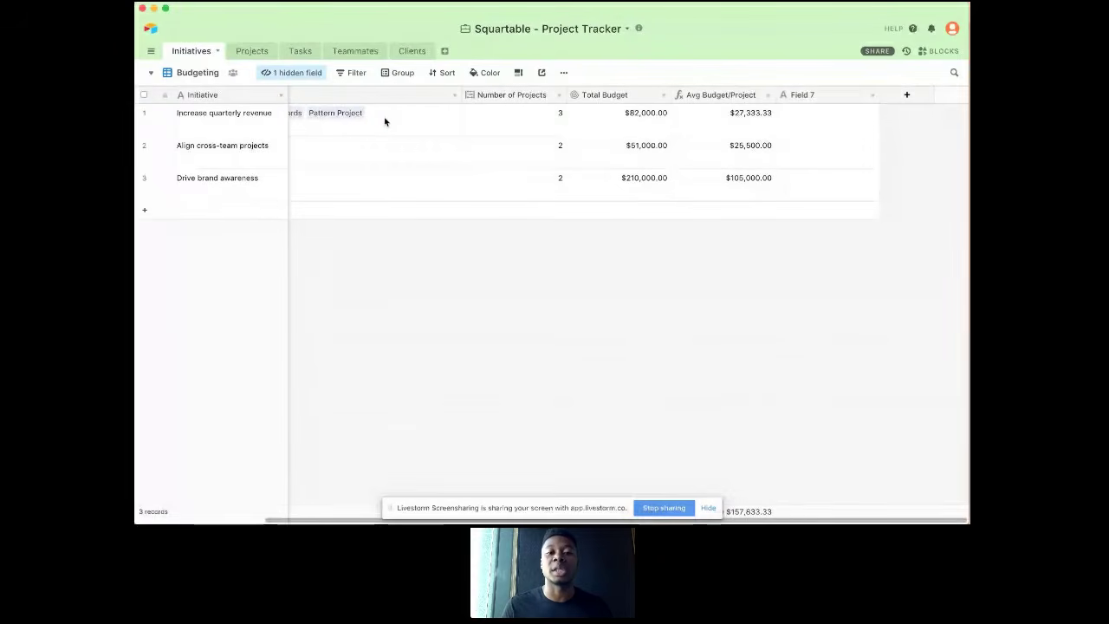
{"action": "scroll", "coordinate": [379, 123], "scroll_direction": "left", "scroll_amount": 4}
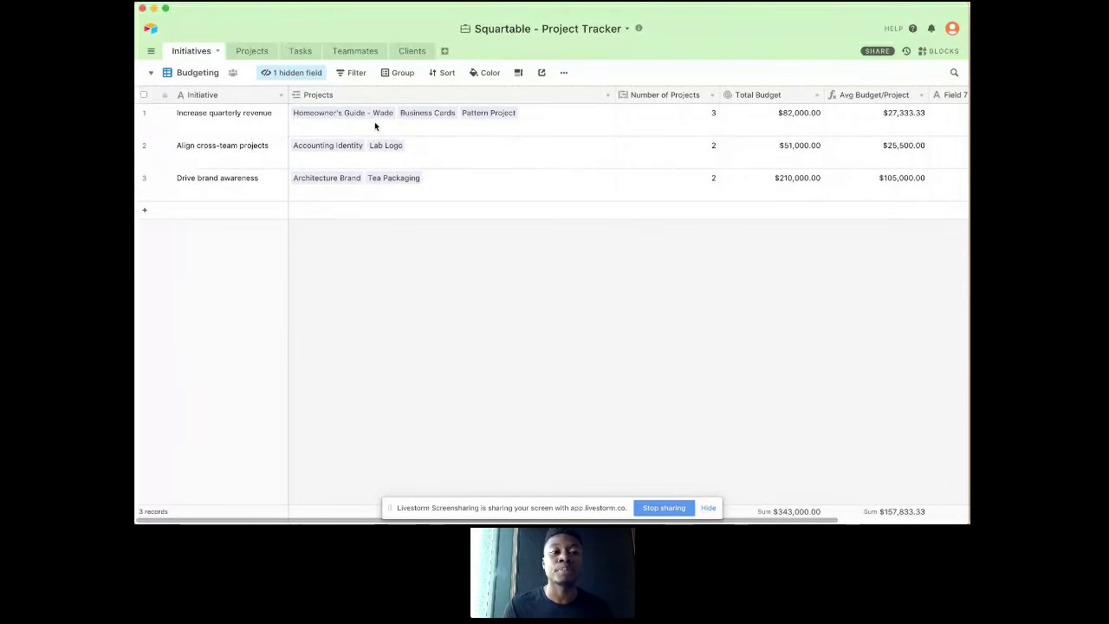
Step: Open the Request for Proposal form view of the Projects table and review its header and its Status and Topic questions
{"action": "left_click", "coordinate": [259, 54]}
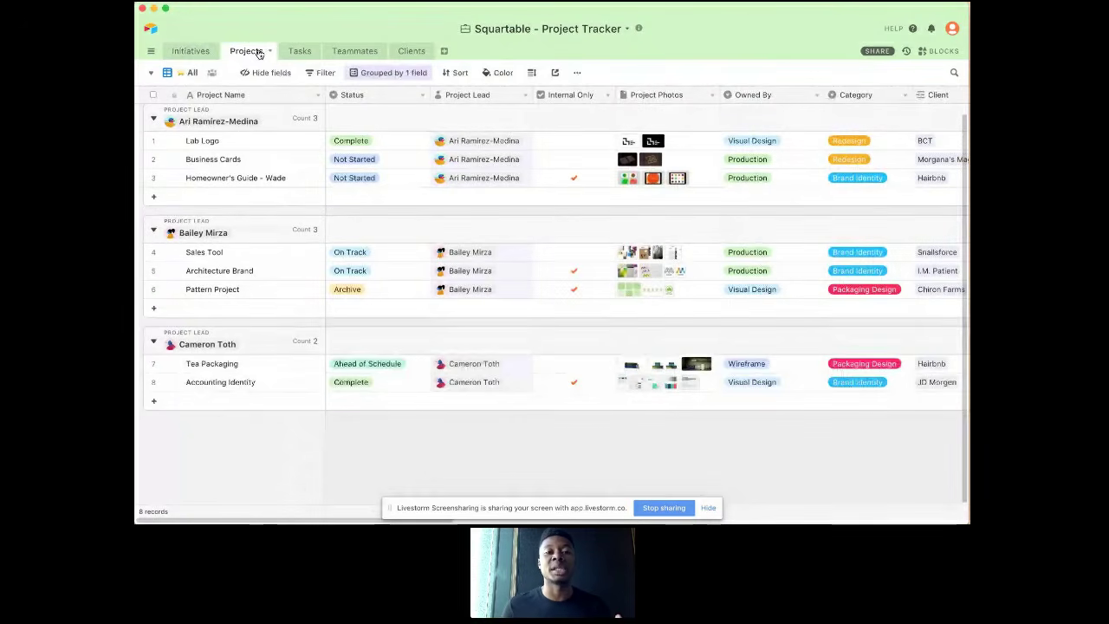
{"action": "left_click", "coordinate": [186, 74]}
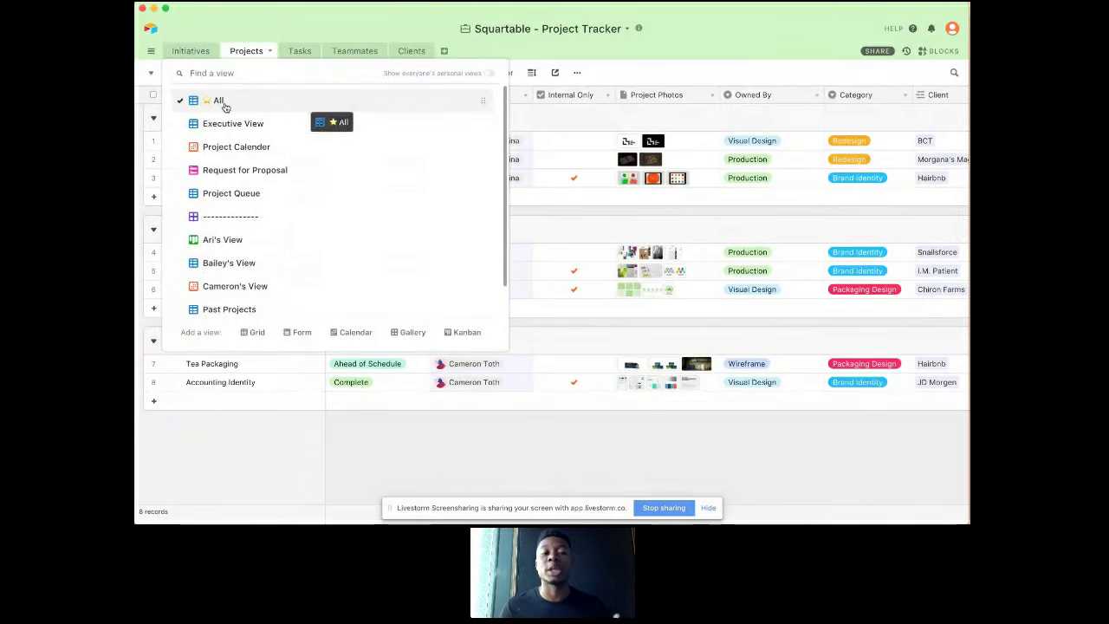
{"action": "left_click", "coordinate": [262, 172]}
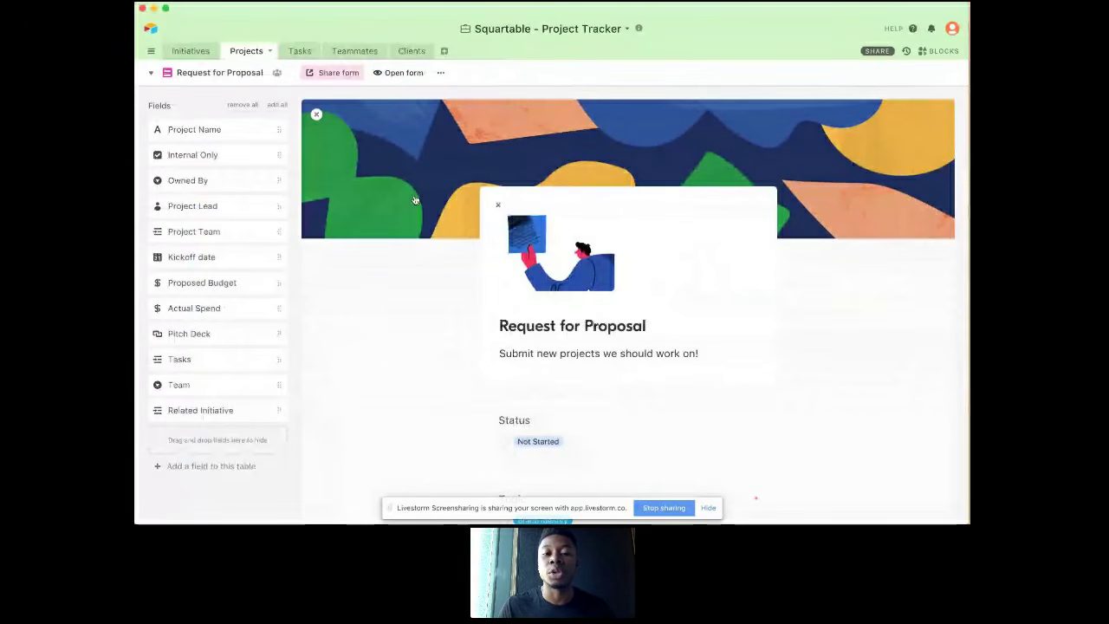
{"action": "scroll", "coordinate": [414, 200], "scroll_direction": "down", "scroll_amount": 2}
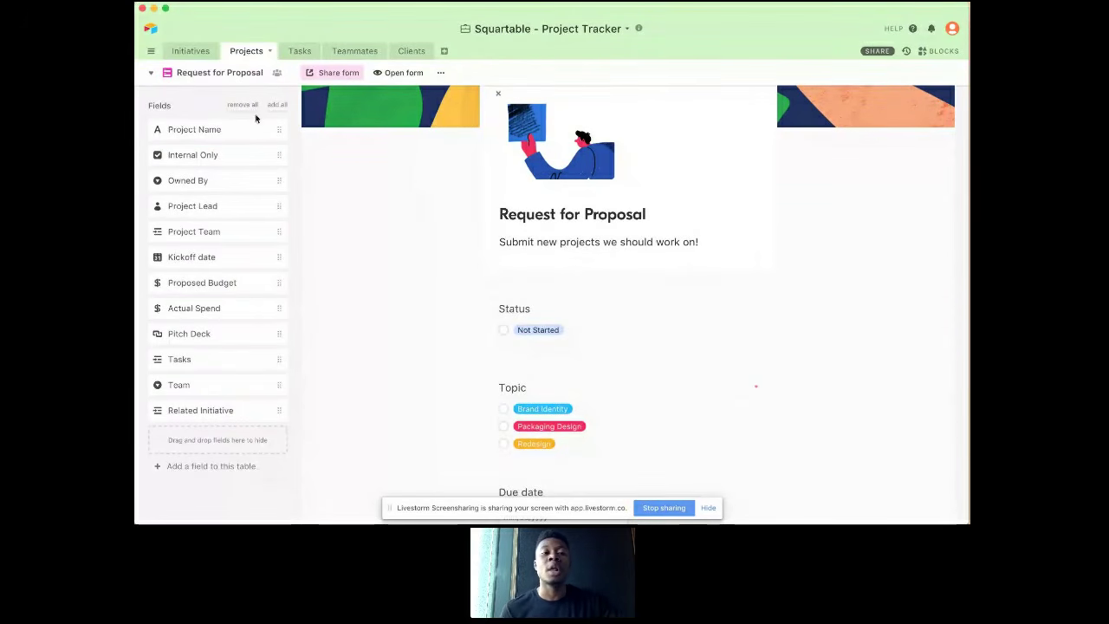
Step: In the Project Queue view, set the status of the Homeowner's Guide project to On Track
{"action": "left_click", "coordinate": [235, 73]}
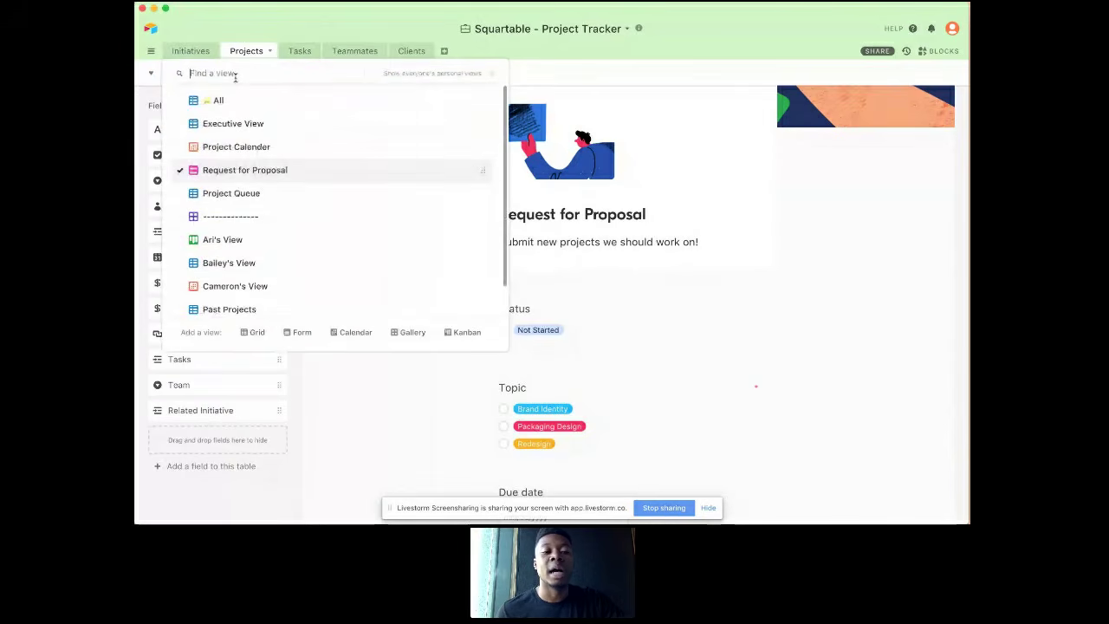
{"action": "left_click", "coordinate": [238, 193]}
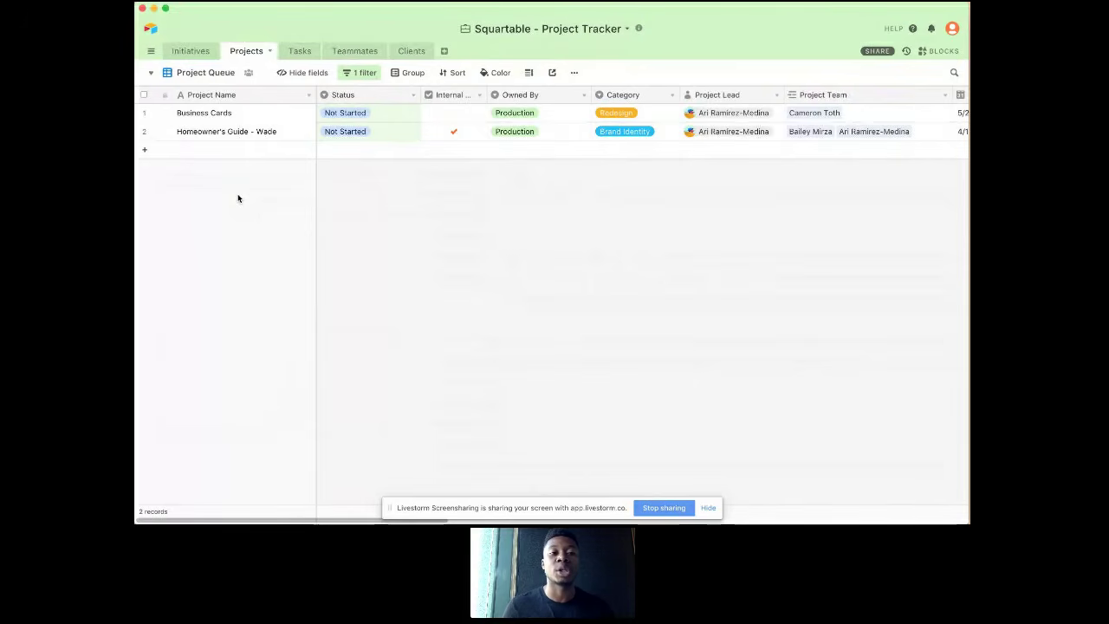
{"action": "left_click", "coordinate": [356, 131]}
{"action": "left_click", "coordinate": [356, 133]}
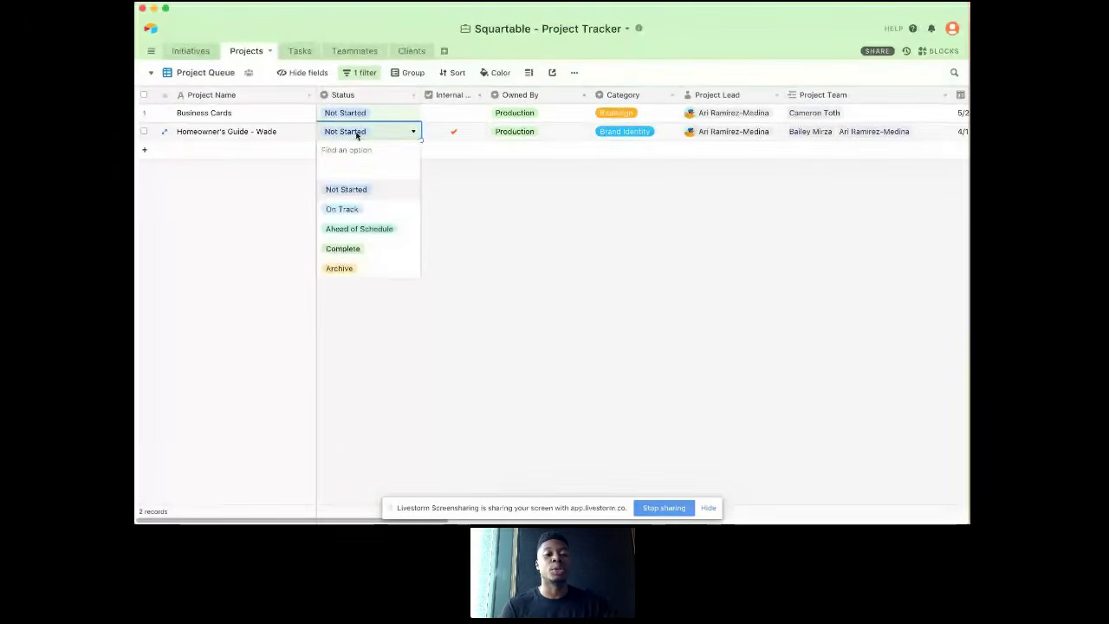
{"action": "left_click", "coordinate": [345, 211]}
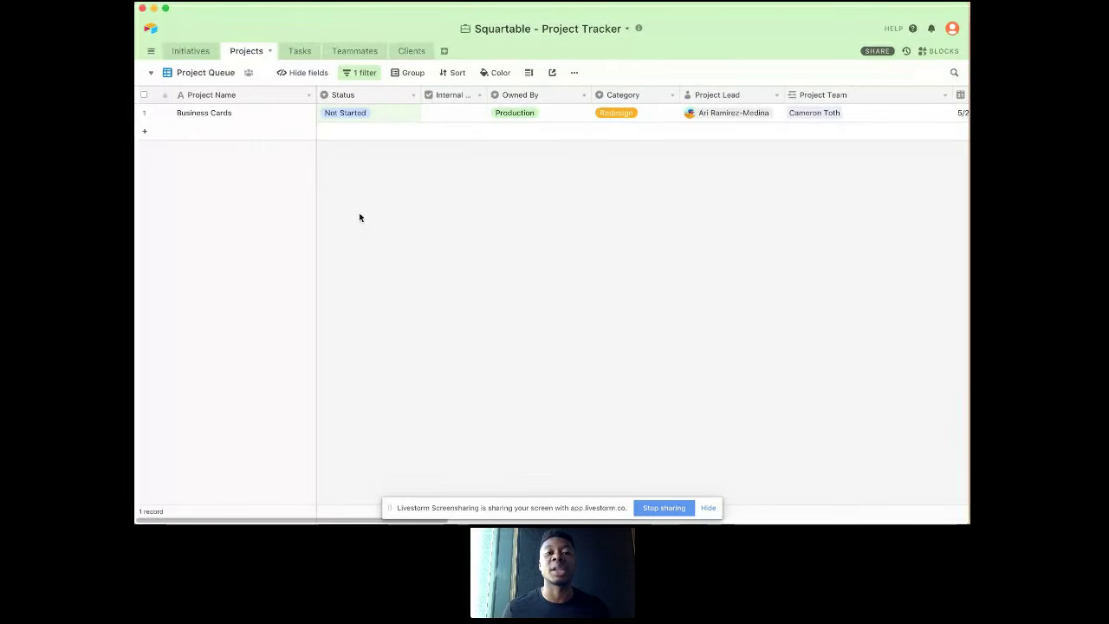
Step: Check the Homeowner's Guide status in the All view of the Projects table and switch to the Livestorm screen-sharing window
{"action": "left_click", "coordinate": [209, 73]}
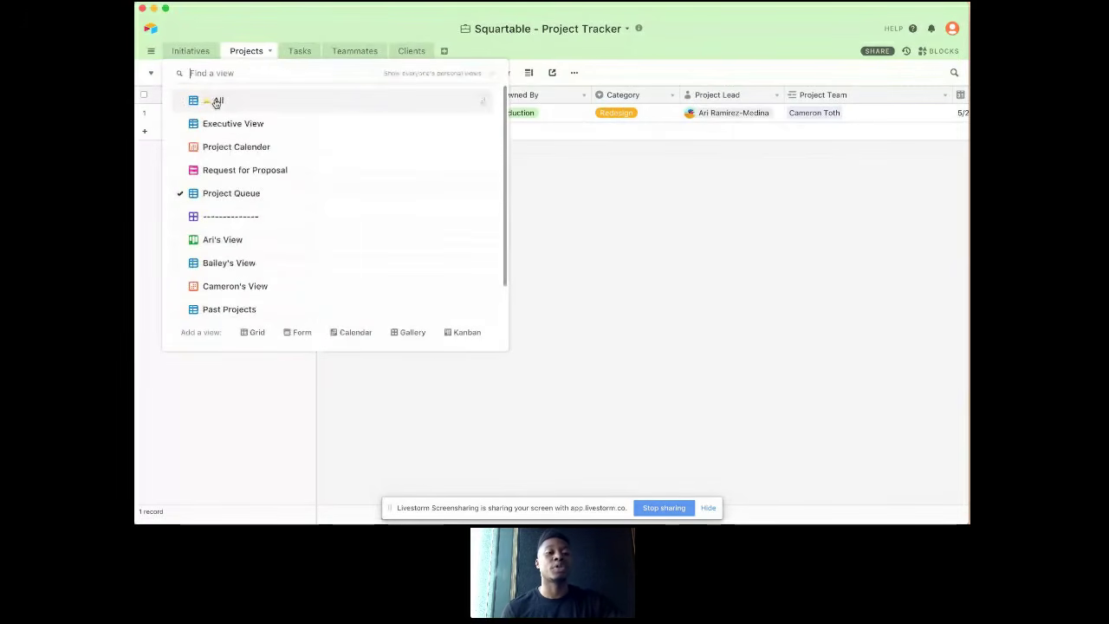
{"action": "left_click", "coordinate": [216, 103]}
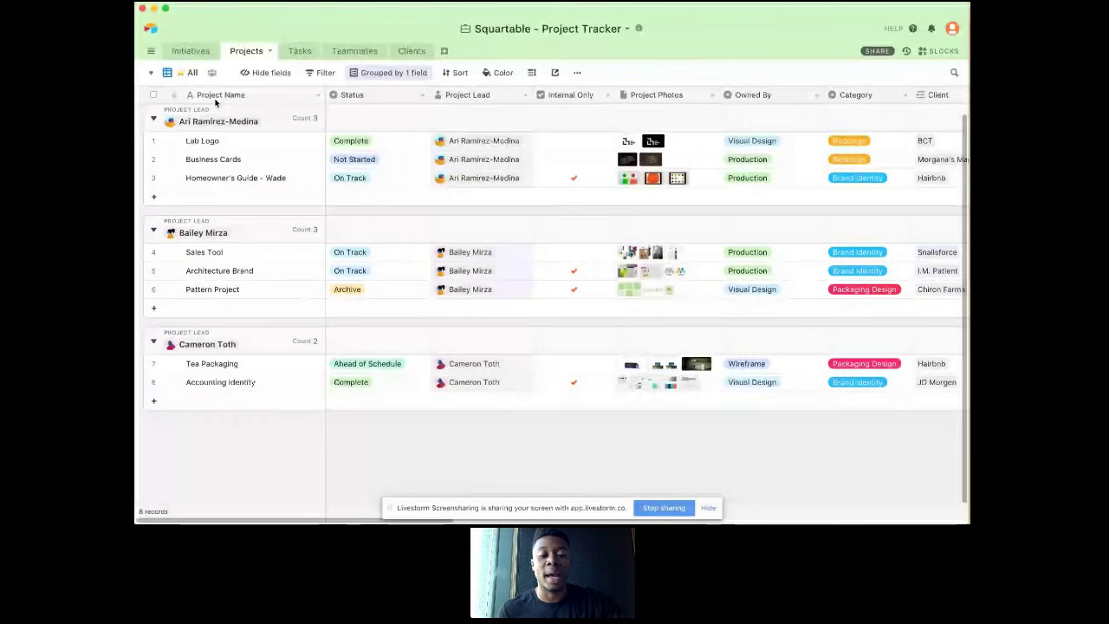
{"action": "key", "text": "ctrl+Up"}
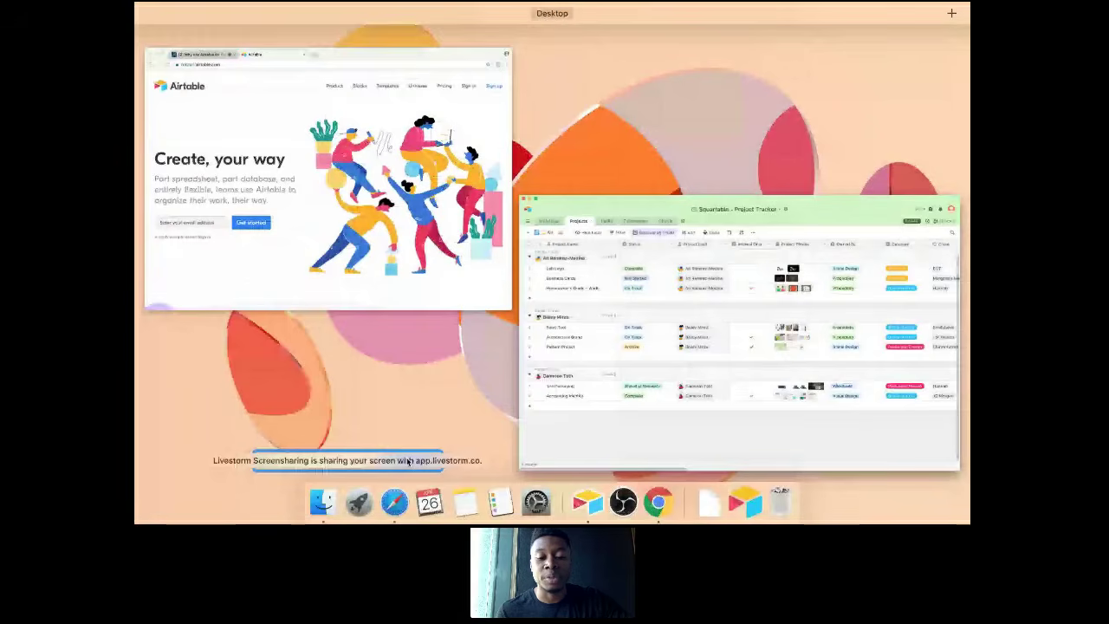
{"action": "left_click", "coordinate": [407, 461]}
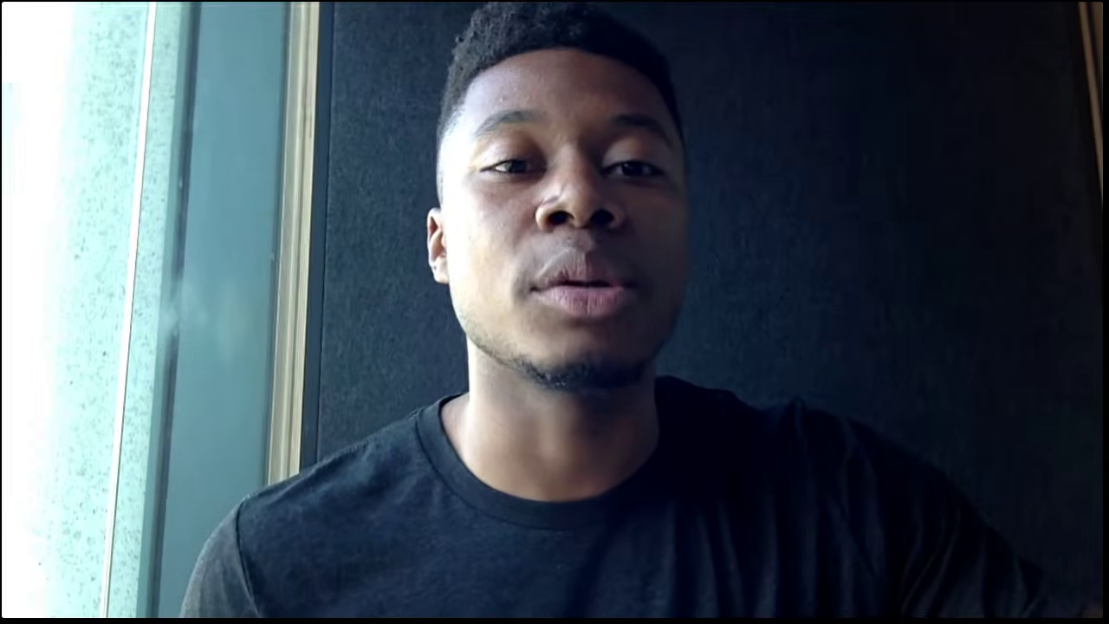